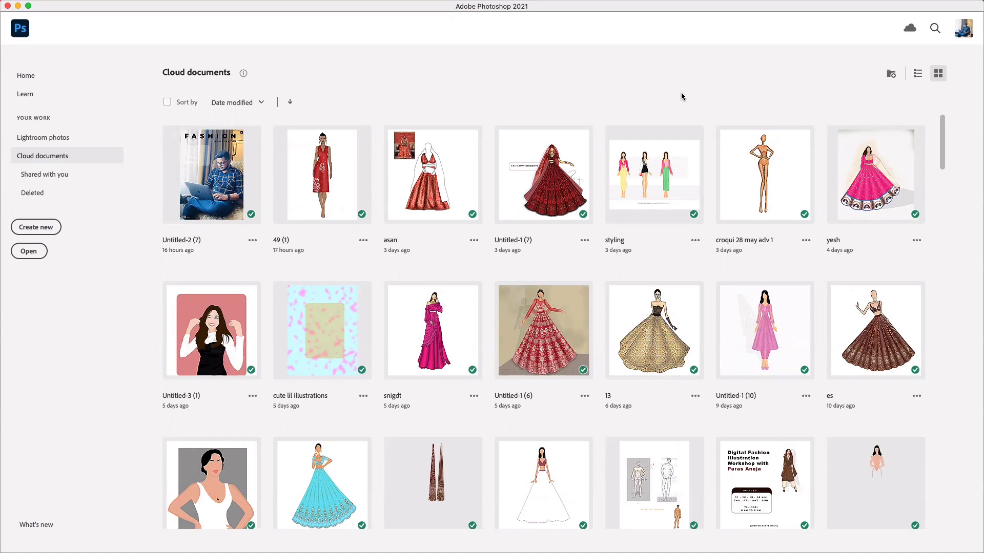
- Open the 'How to draw fashion...' croquis PNG from the Desktop folder
{"action": "scroll", "coordinate": [672, 221], "scroll_direction": "down", "scroll_amount": 5}
{"action": "scroll", "coordinate": [670, 223], "scroll_direction": "down", "scroll_amount": 15}
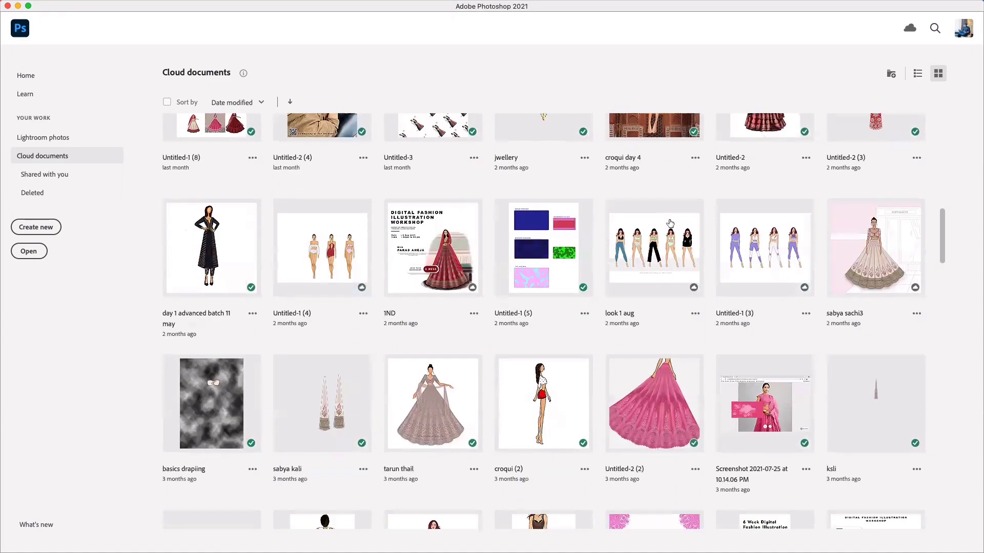
{"action": "scroll", "coordinate": [670, 224], "scroll_direction": "down", "scroll_amount": 20}
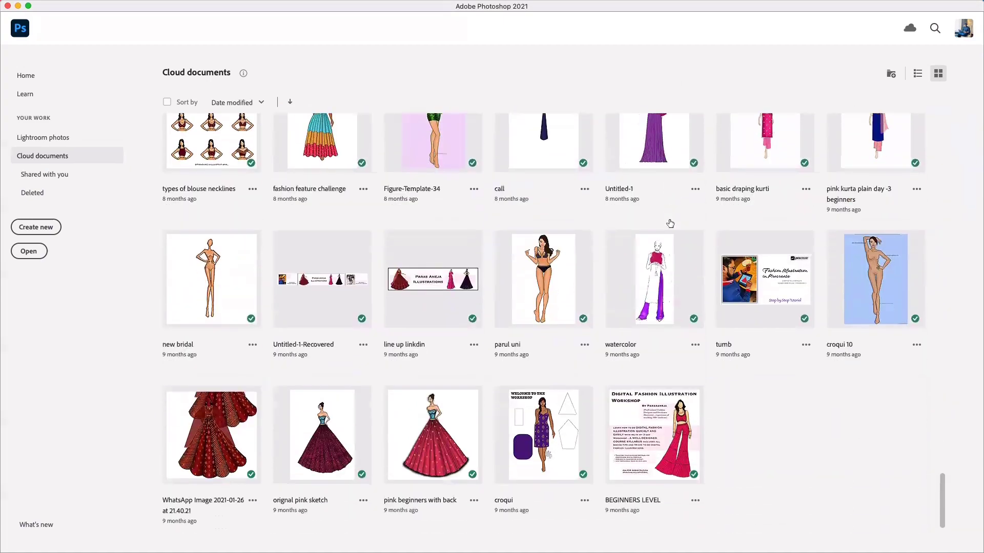
{"action": "scroll", "coordinate": [670, 223], "scroll_direction": "up", "scroll_amount": 20}
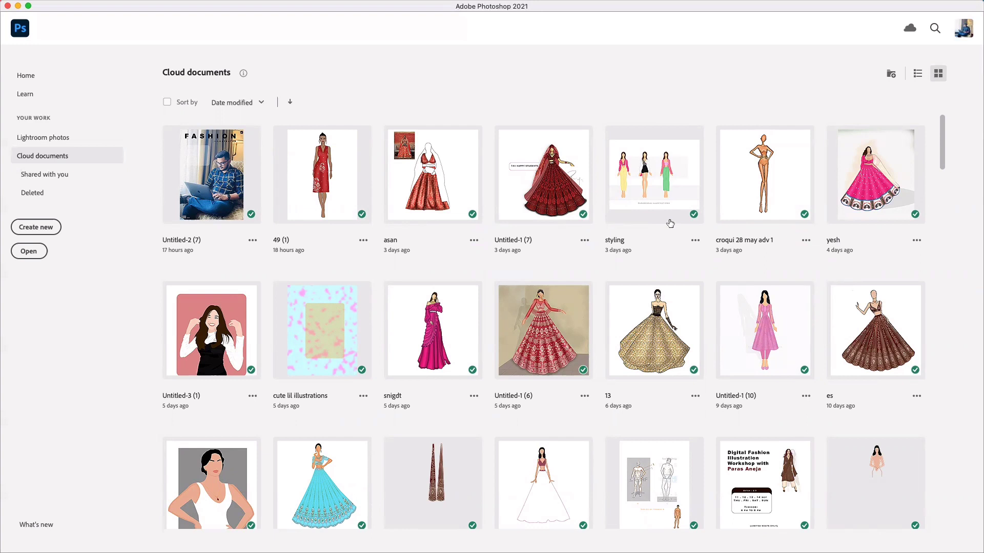
{"action": "mouse_move", "coordinate": [394, 3]}
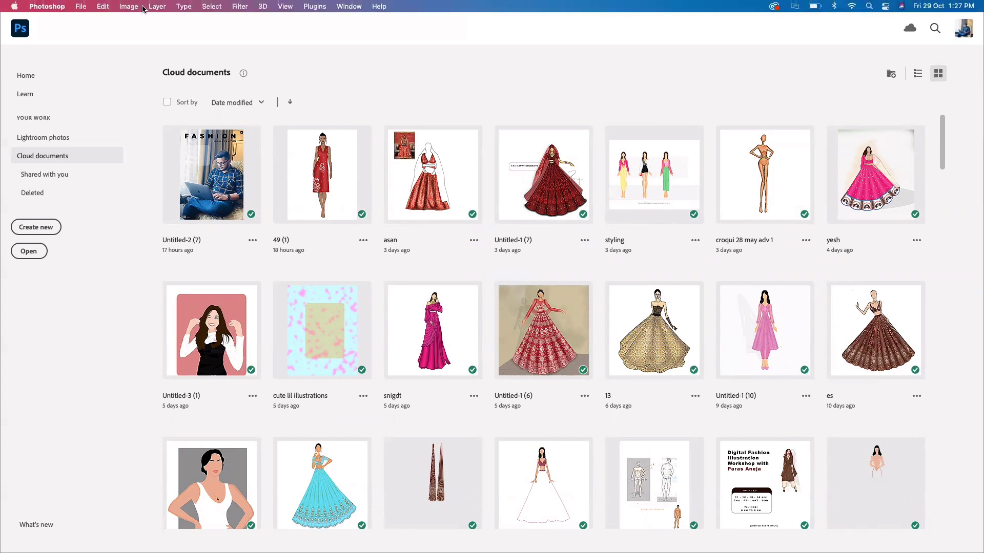
{"action": "left_click", "coordinate": [76, 6]}
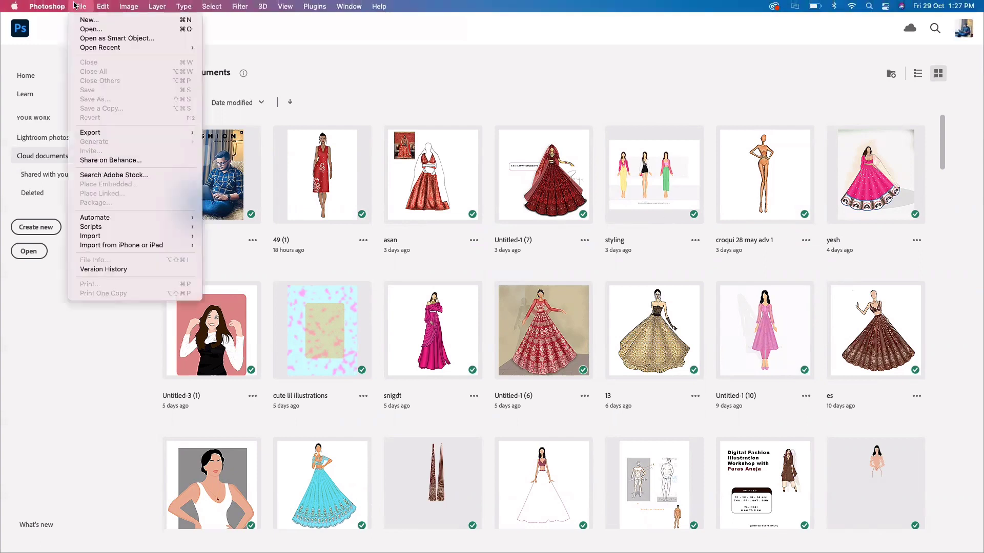
{"action": "left_click", "coordinate": [89, 29]}
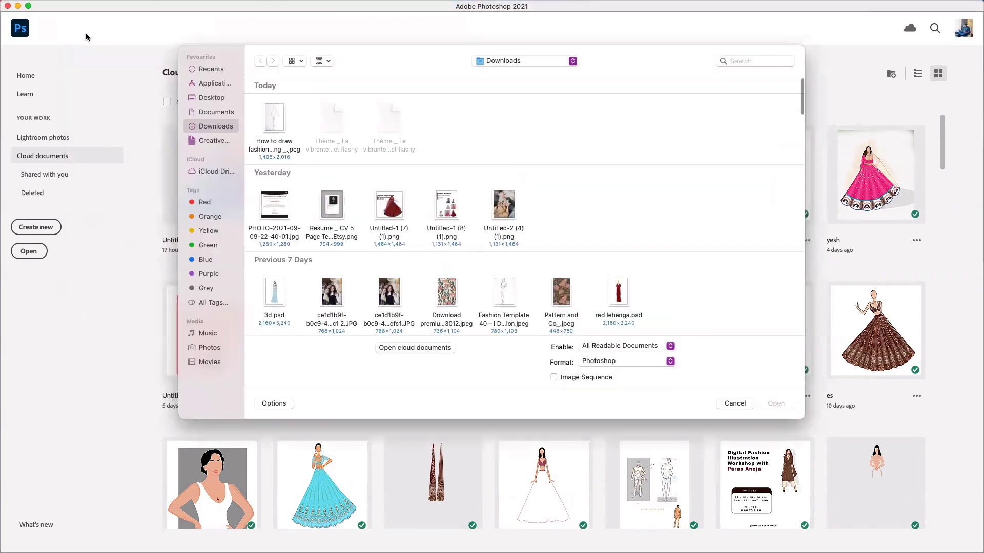
{"action": "left_click", "coordinate": [215, 111]}
{"action": "left_click", "coordinate": [212, 97]}
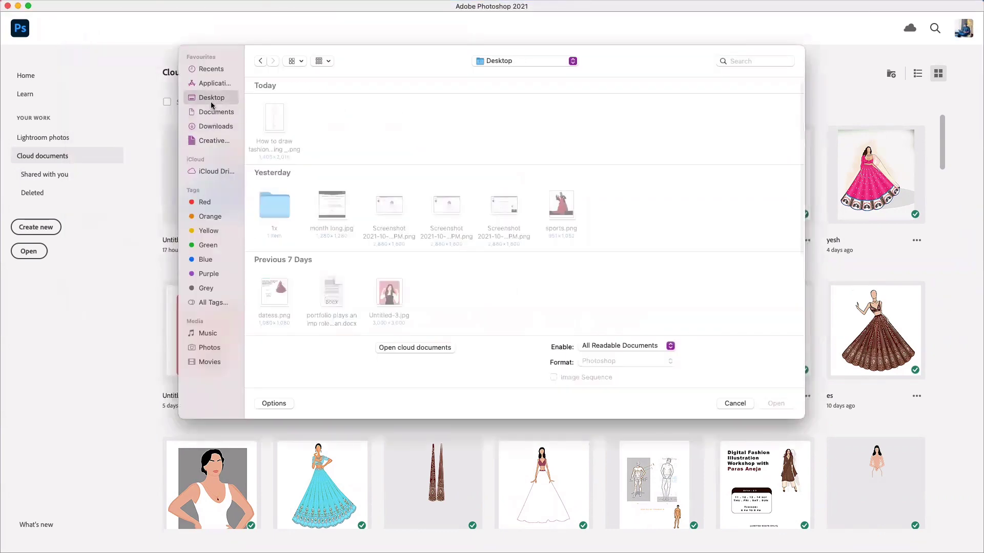
{"action": "double_click", "coordinate": [277, 121]}
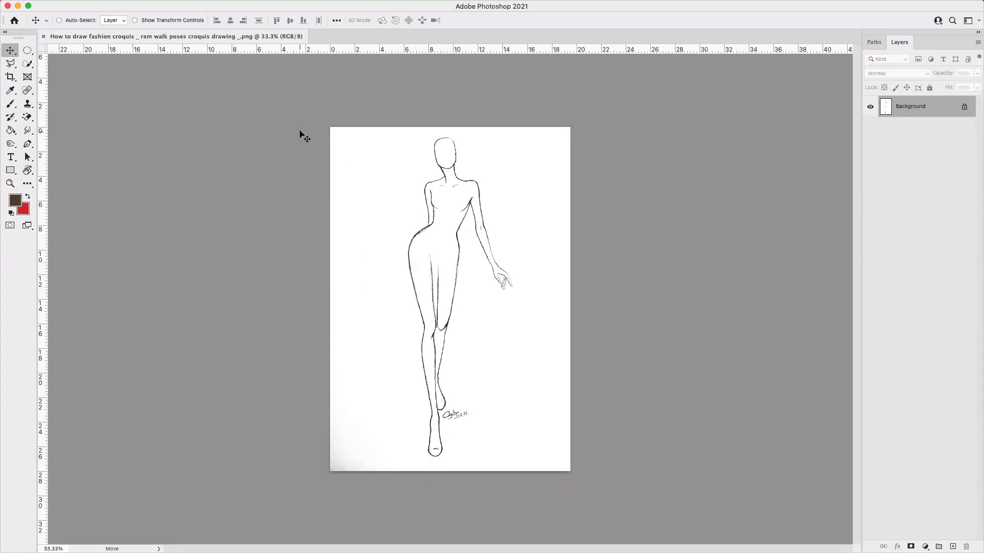
{"action": "left_click", "coordinate": [62, 6]}
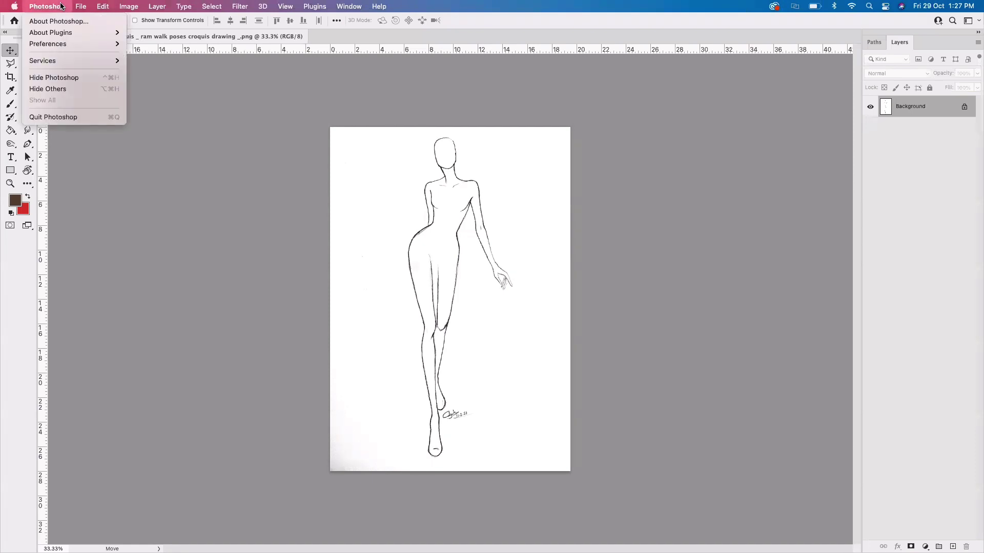
{"action": "mouse_move", "coordinate": [62, 44]}
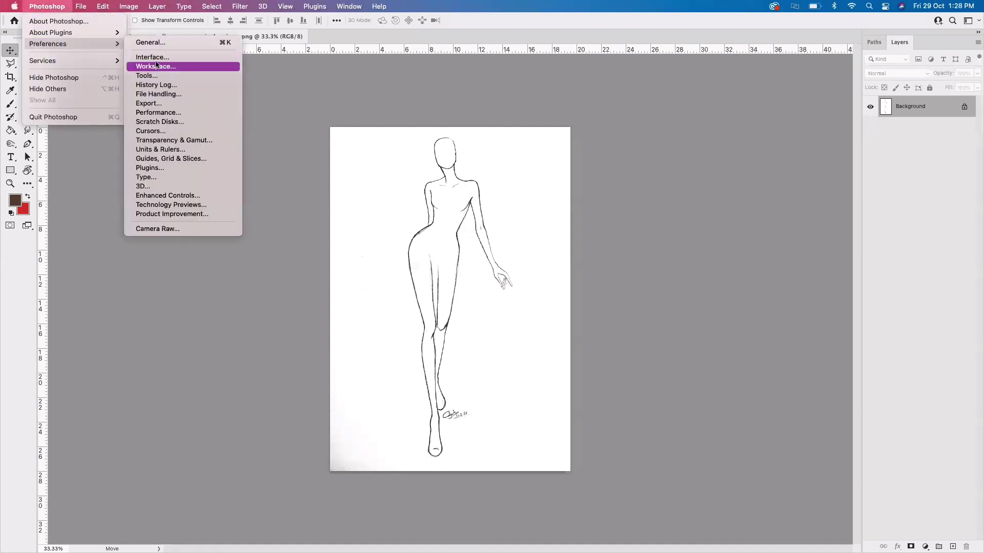
{"action": "left_click", "coordinate": [152, 58]}
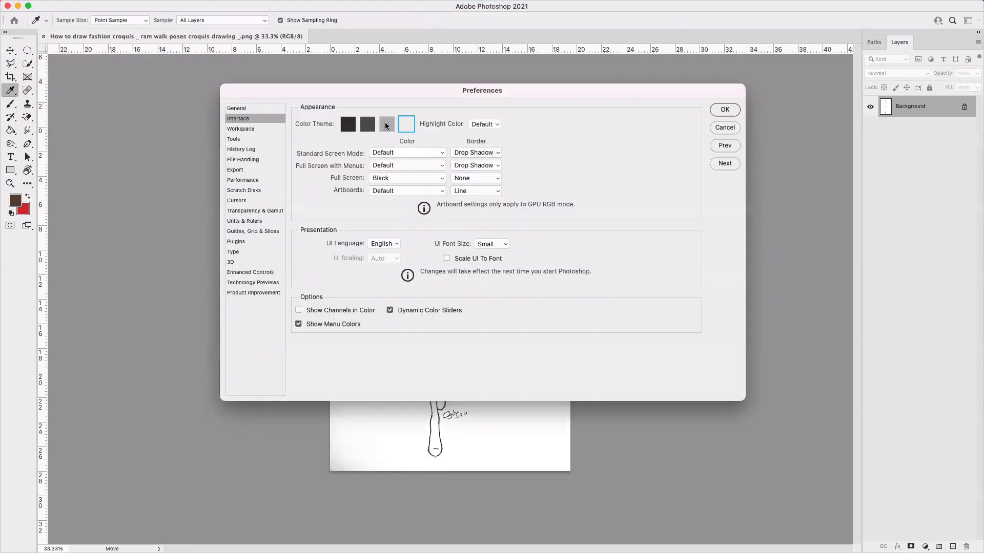
{"action": "left_click", "coordinate": [385, 124]}
{"action": "left_click", "coordinate": [355, 124]}
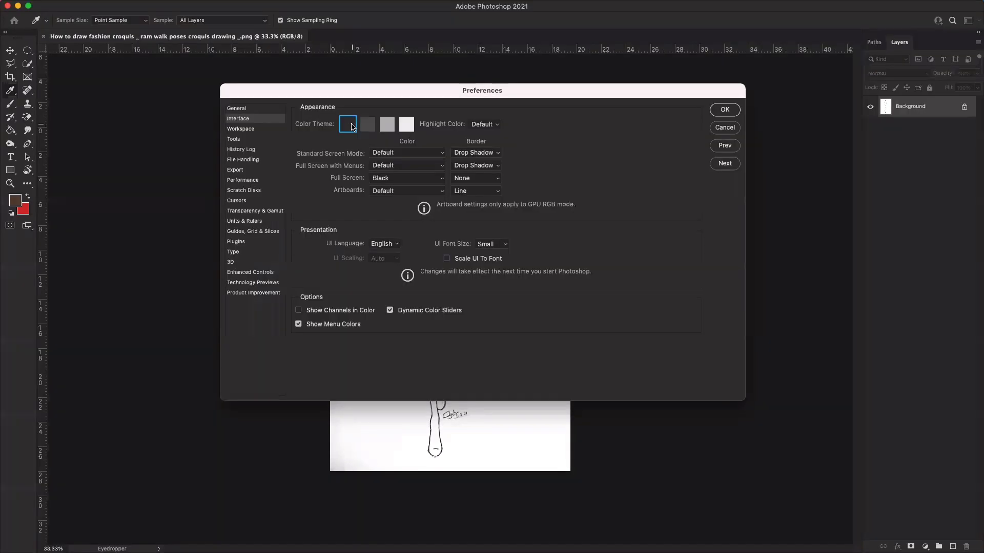
{"action": "left_click", "coordinate": [404, 127]}
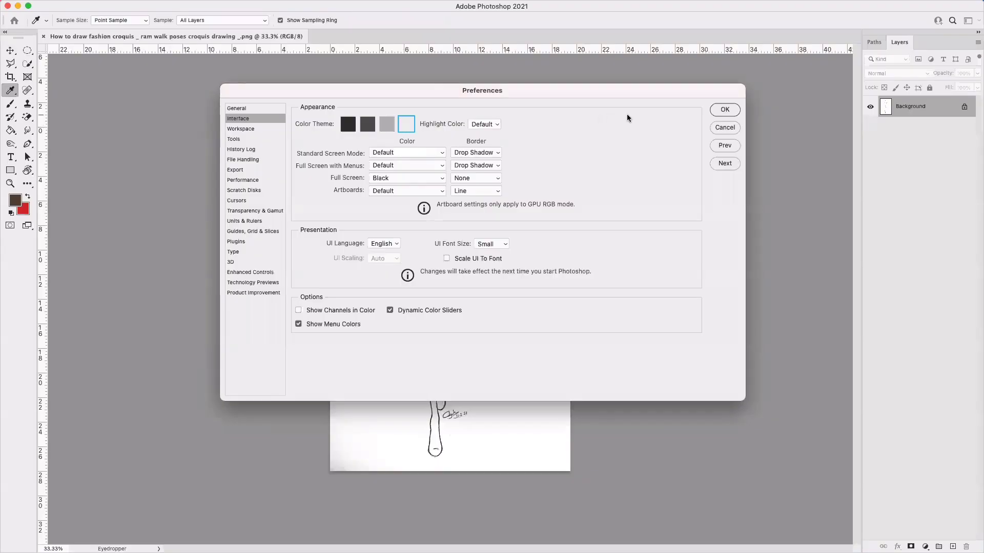
{"action": "left_click", "coordinate": [724, 110]}
{"action": "key", "text": "v"}
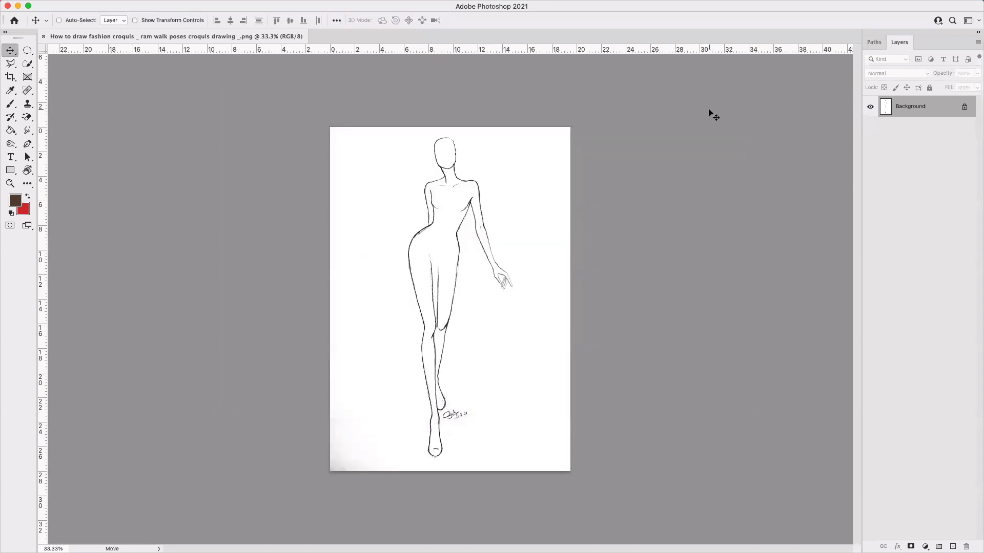
- Zoom the croquis to 50% and select the standard Pen Tool
{"action": "key", "text": "super+equal"}
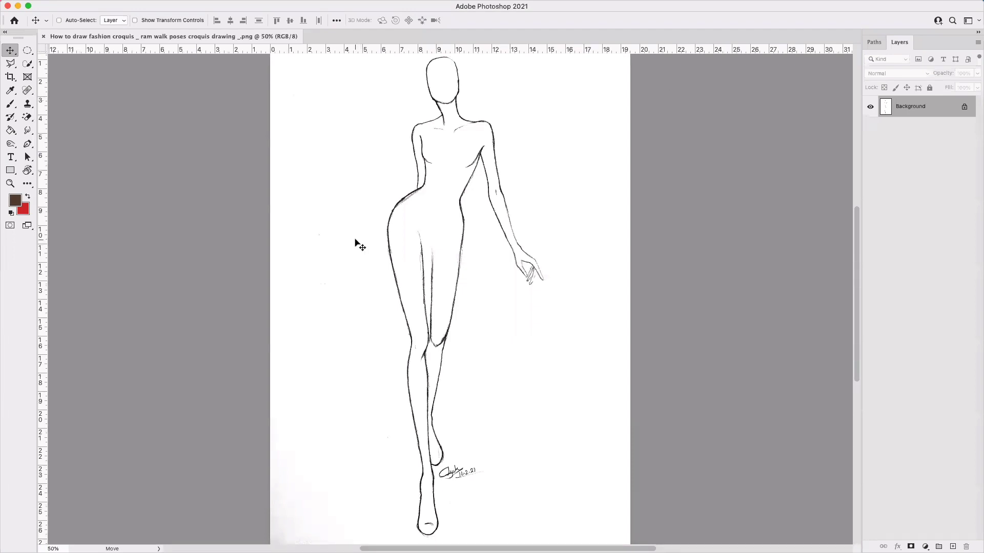
{"action": "left_click", "coordinate": [28, 146]}
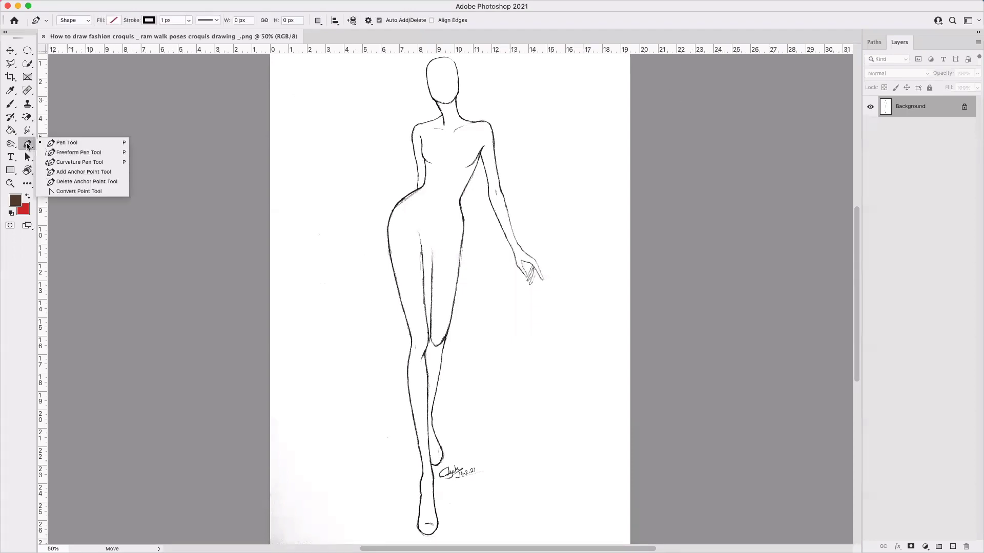
{"action": "left_click", "coordinate": [58, 144]}
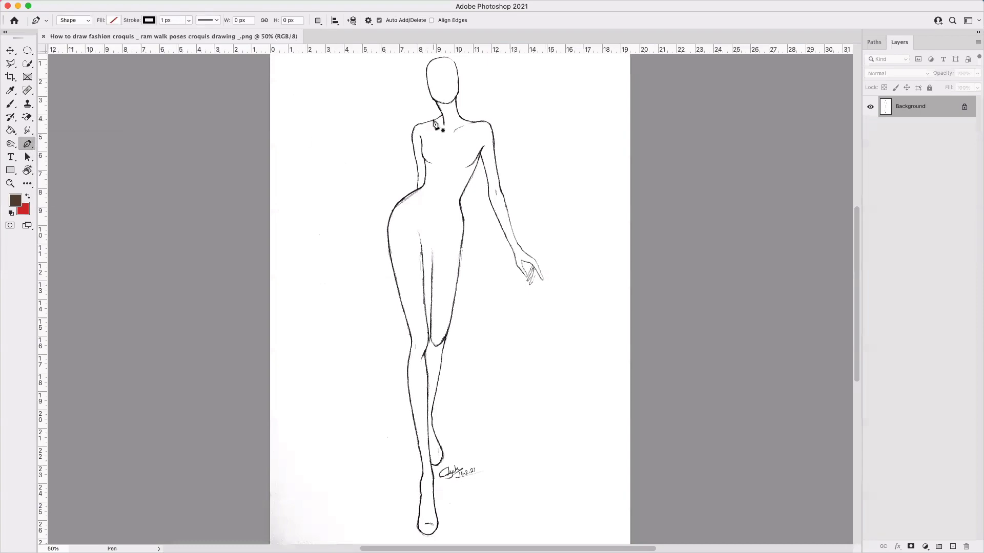
- Zoom to 100%, frame the torso, and place the first anchor at the left shoulder
{"action": "key", "text": "super+equal"}
{"action": "key", "text": "super+equal"}
{"action": "key", "text": "space"}
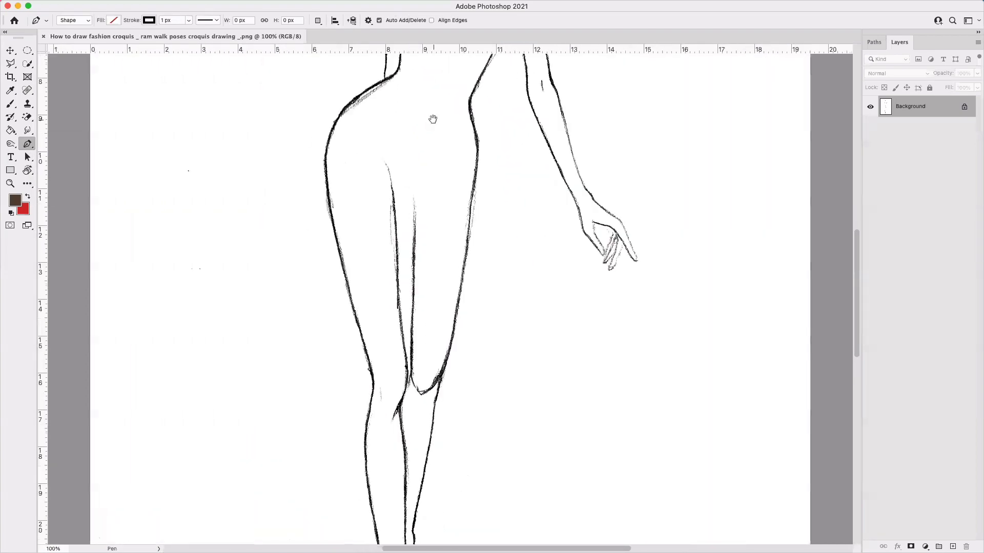
{"action": "left_click_drag", "start_coordinate": [433, 118], "coordinate": [355, 292]}
{"action": "left_click_drag", "start_coordinate": [361, 198], "coordinate": [338, 224]}
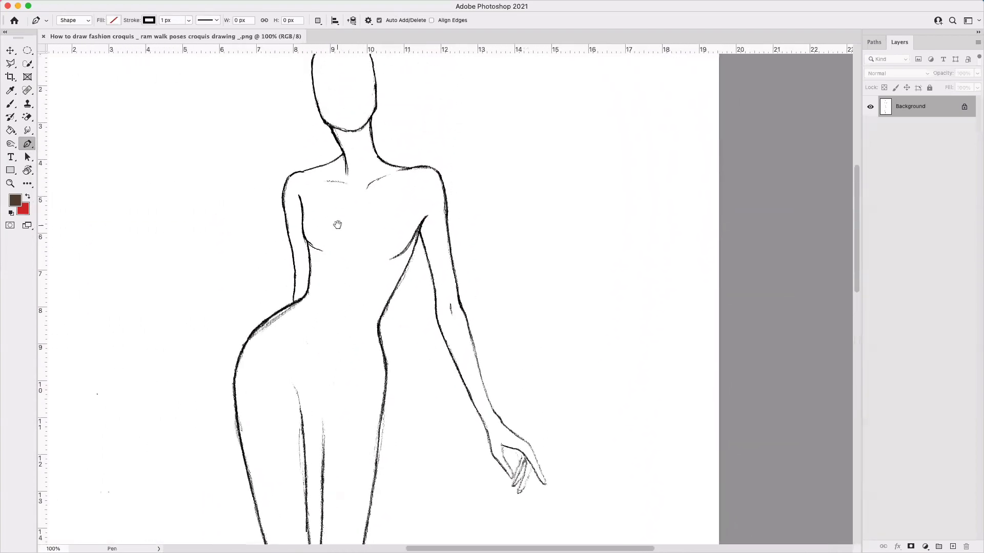
{"action": "scroll", "coordinate": [338, 224], "scroll_direction": "up", "scroll_amount": 2}
{"action": "scroll", "coordinate": [327, 191], "scroll_direction": "right", "scroll_amount": 2}
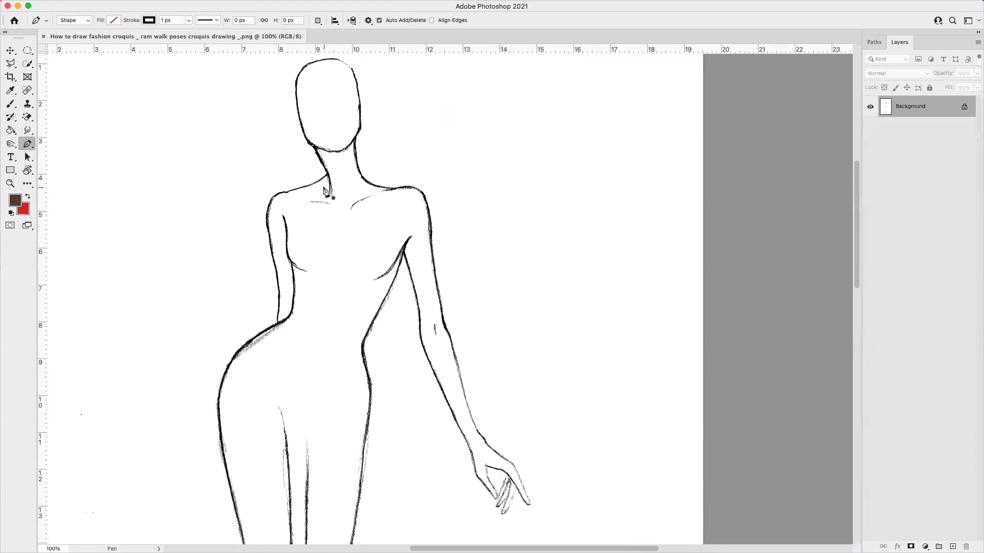
{"action": "left_click", "coordinate": [298, 189]}
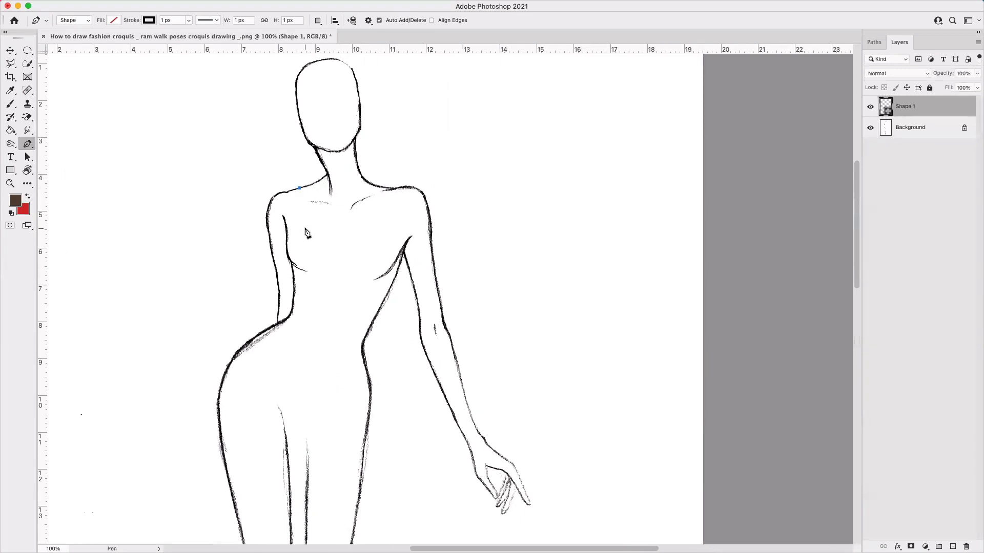
{"action": "scroll", "coordinate": [308, 233], "scroll_direction": "left", "scroll_amount": 1}
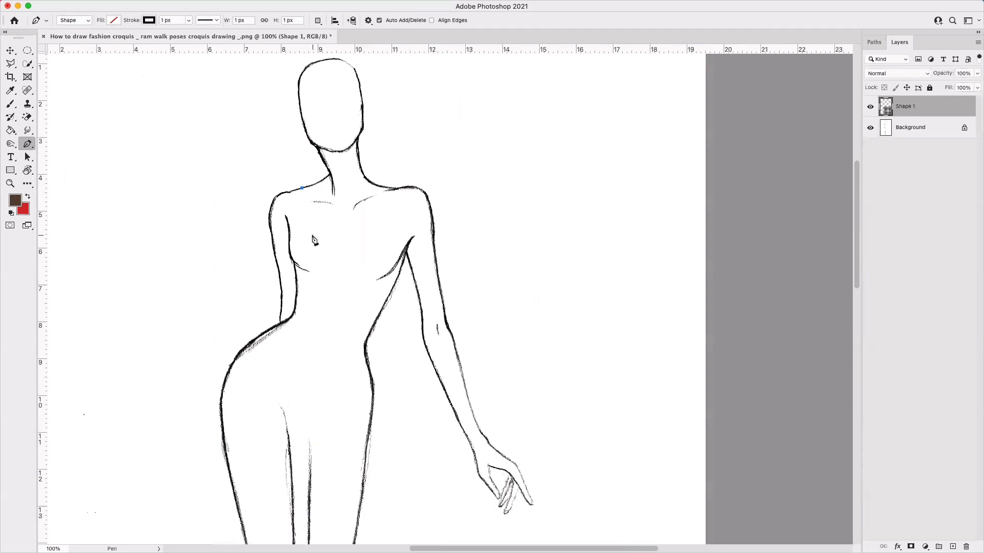
- Trace the crop top's neckline and right strap with curved and corner anchors
{"action": "left_click_drag", "start_coordinate": [312, 235], "coordinate": [324, 244]}
{"action": "left_click", "coordinate": [313, 236]}
{"action": "left_click", "coordinate": [373, 231]}
{"action": "left_click_drag", "start_coordinate": [374, 234], "coordinate": [394, 222]}
{"action": "left_click", "coordinate": [373, 231], "text": "alt"}
{"action": "left_click", "coordinate": [390, 189]}
{"action": "left_click_drag", "start_coordinate": [390, 188], "coordinate": [391, 199]}
{"action": "left_click", "coordinate": [404, 187]}
{"action": "left_click_drag", "start_coordinate": [402, 265], "coordinate": [410, 285]}
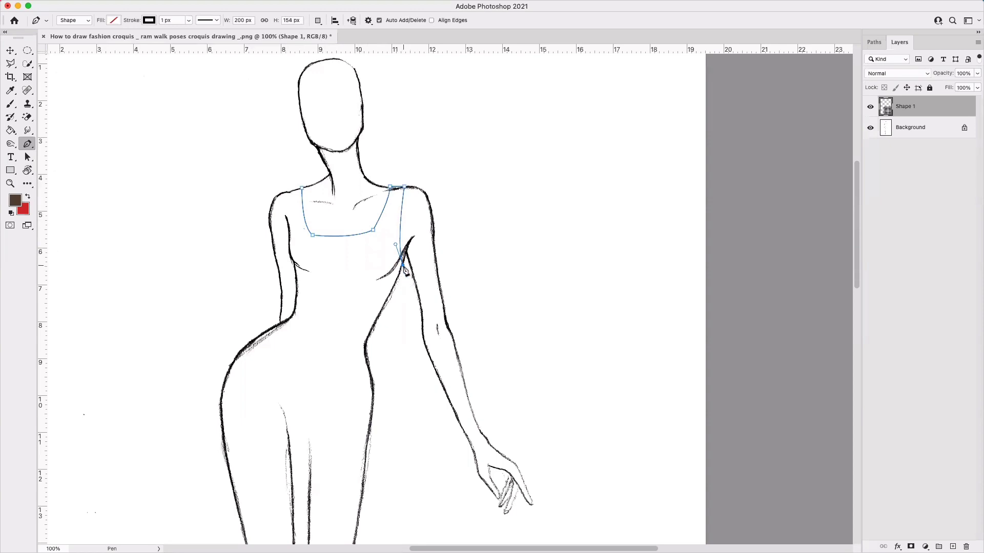
{"action": "left_click", "coordinate": [403, 265]}
- Continue along the under-bust band and left strap, closing the 226 × 177 px outline
{"action": "left_click", "coordinate": [398, 277]}
{"action": "left_click_drag", "start_coordinate": [382, 241], "coordinate": [374, 236]}
{"action": "left_click", "coordinate": [383, 241], "text": "alt"}
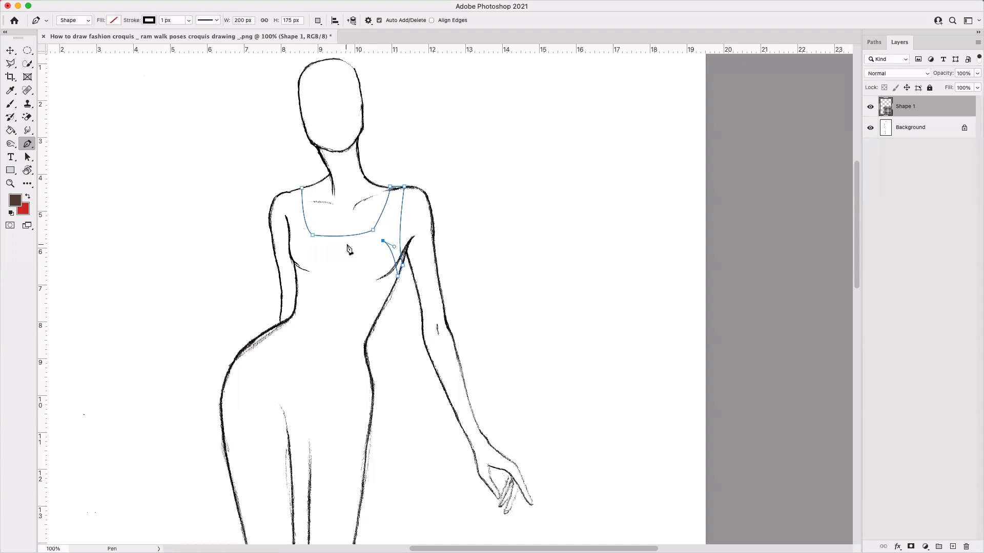
{"action": "left_click_drag", "start_coordinate": [310, 248], "coordinate": [285, 240]}
{"action": "left_click", "coordinate": [310, 248], "text": "alt"}
{"action": "left_click", "coordinate": [296, 277]}
{"action": "left_click", "coordinate": [290, 258]}
{"action": "left_click_drag", "start_coordinate": [289, 193], "coordinate": [283, 174]}
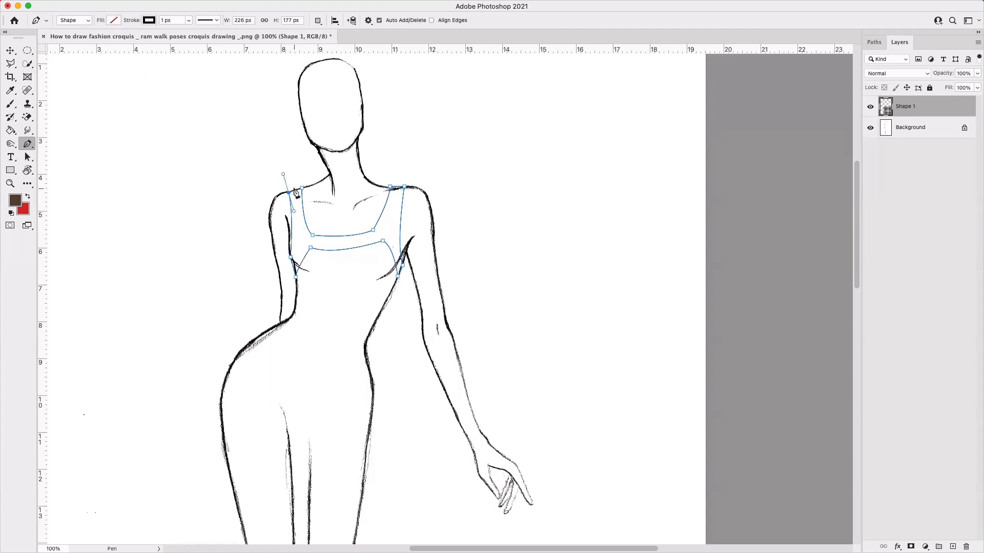
{"action": "left_click", "coordinate": [289, 192], "text": "alt"}
{"action": "left_click", "coordinate": [113, 21]}
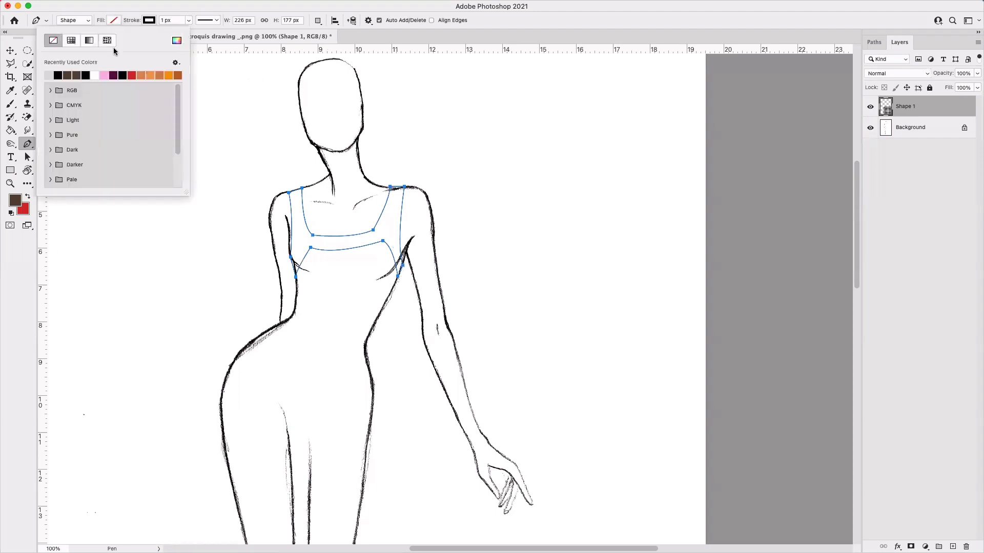
- Fill the crop-top shape with light teal #0bb0a6 using the Color Picker
{"action": "left_click", "coordinate": [177, 41]}
{"action": "left_click", "coordinate": [531, 398]}
{"action": "mouse_move", "coordinate": [531, 400]}
{"action": "left_mouse_down"}
{"action": "mouse_move", "coordinate": [533, 375]}
{"action": "mouse_move", "coordinate": [514, 362]}
{"action": "left_mouse_up"}
{"action": "left_click", "coordinate": [603, 302]}
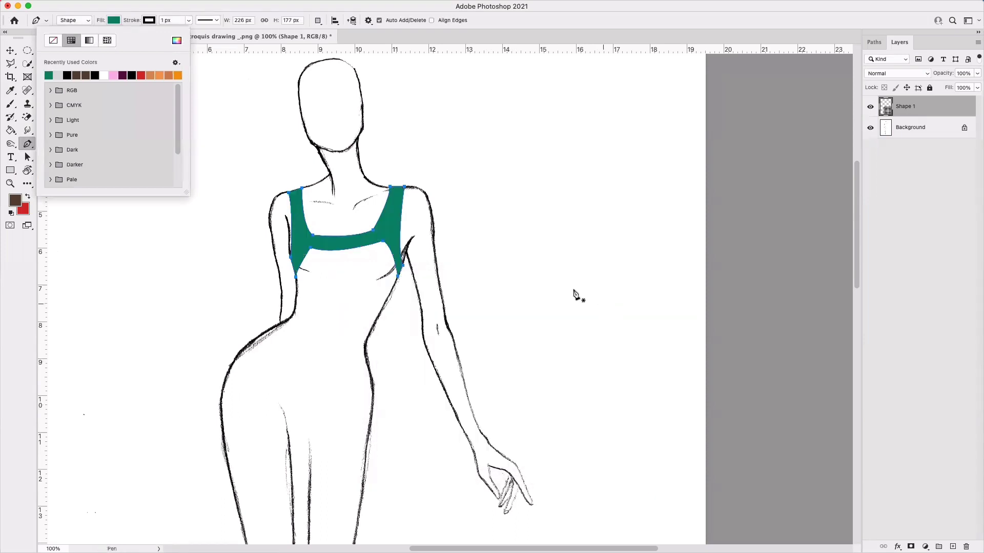
{"action": "left_click", "coordinate": [181, 45]}
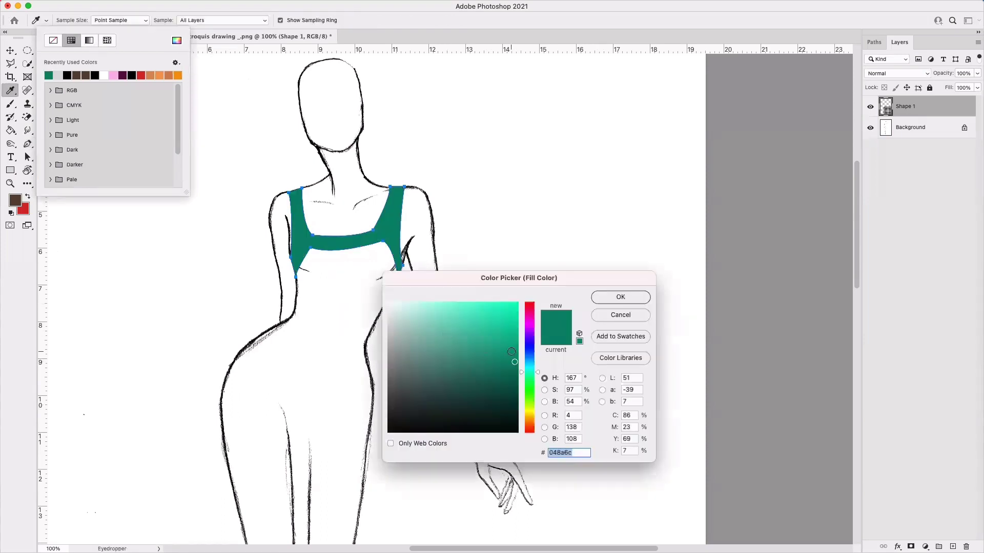
{"action": "left_click_drag", "start_coordinate": [511, 352], "coordinate": [510, 343]}
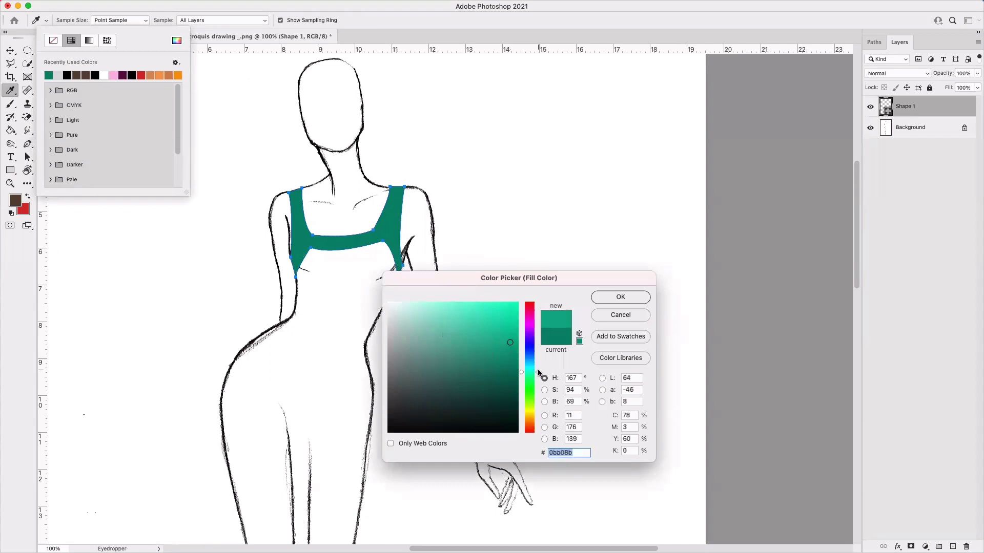
{"action": "left_click_drag", "start_coordinate": [538, 372], "coordinate": [536, 368]}
{"action": "left_click", "coordinate": [608, 303]}
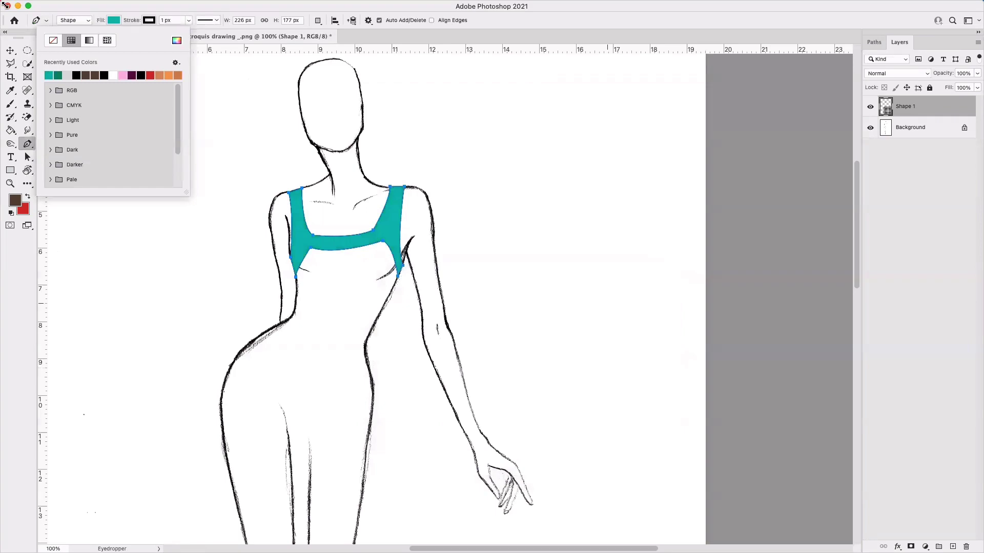
{"action": "left_click", "coordinate": [11, 50]}
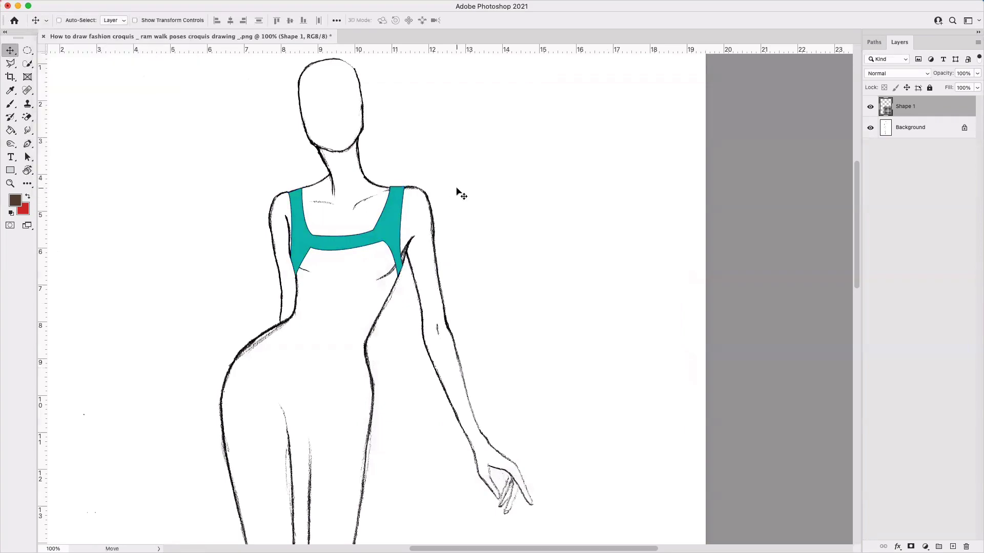
- Zoom to 200%, frame the straps, and start a new shape at the left strap's top
{"action": "key", "text": "super+equal"}
{"action": "left_click_drag", "start_coordinate": [349, 223], "coordinate": [433, 405]}
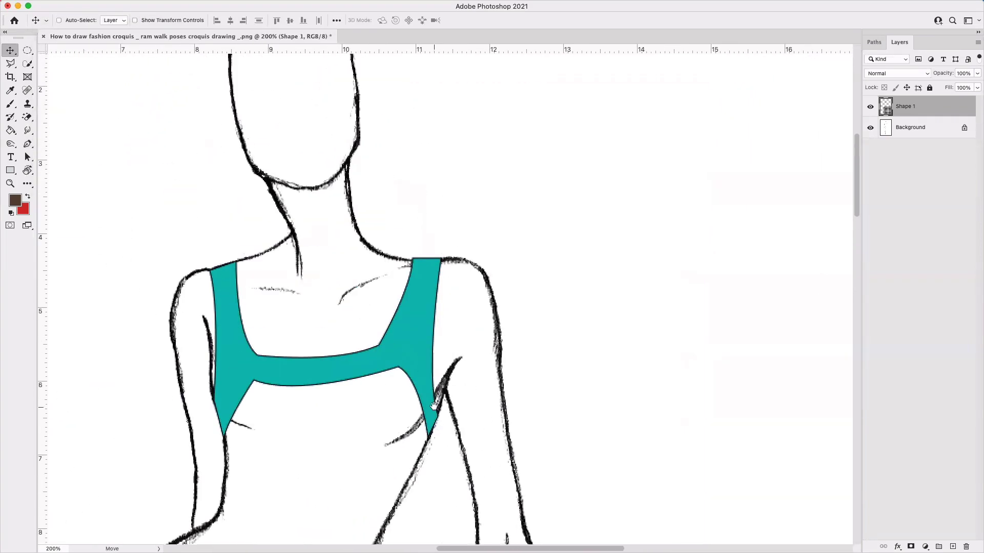
{"action": "left_click", "coordinate": [27, 145]}
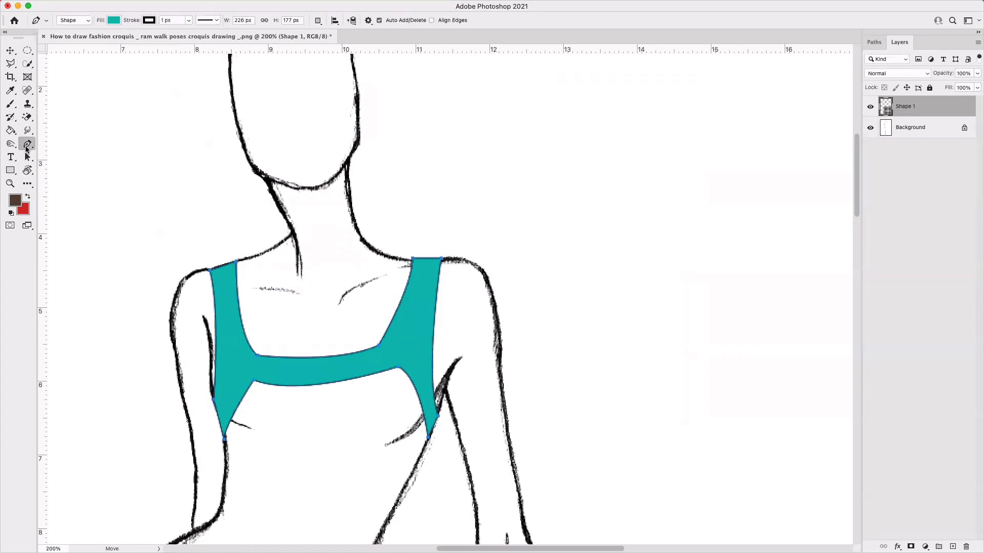
{"action": "left_click", "coordinate": [221, 275]}
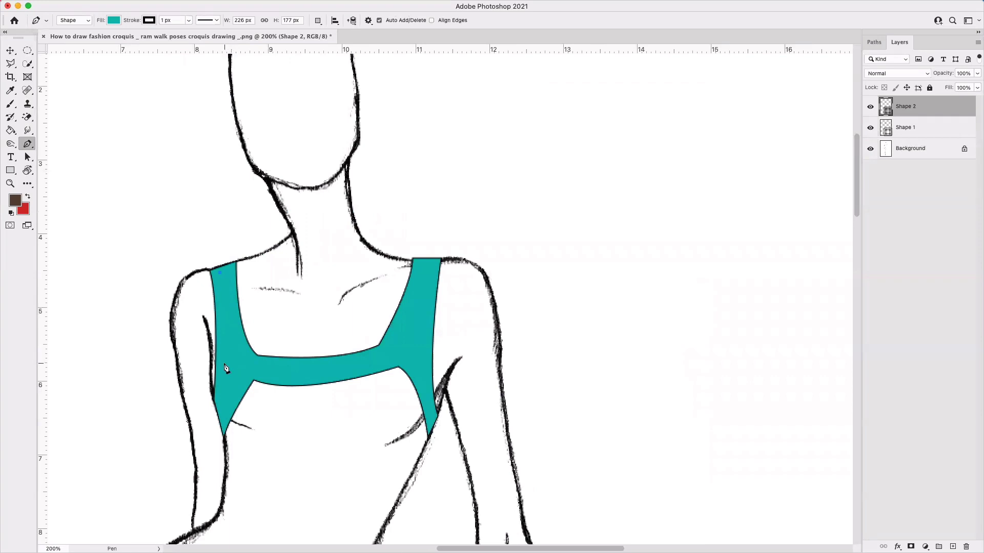
- Trace the path down the inner left strap and along the front band's lower edge
{"action": "left_click_drag", "start_coordinate": [226, 361], "coordinate": [220, 382]}
{"action": "left_click", "coordinate": [217, 407]}
{"action": "left_click_drag", "start_coordinate": [211, 416], "coordinate": [212, 421]}
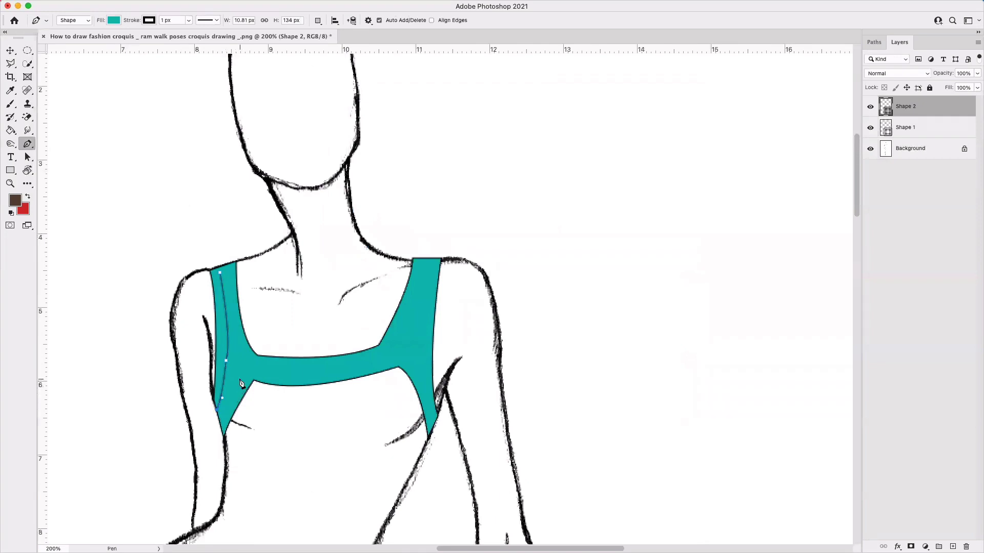
{"action": "left_click_drag", "start_coordinate": [234, 374], "coordinate": [243, 374]}
{"action": "key", "text": "super+z"}
{"action": "left_click", "coordinate": [244, 378]}
{"action": "left_click_drag", "start_coordinate": [244, 378], "coordinate": [252, 377]}
{"action": "left_click_drag", "start_coordinate": [379, 364], "coordinate": [392, 358]}
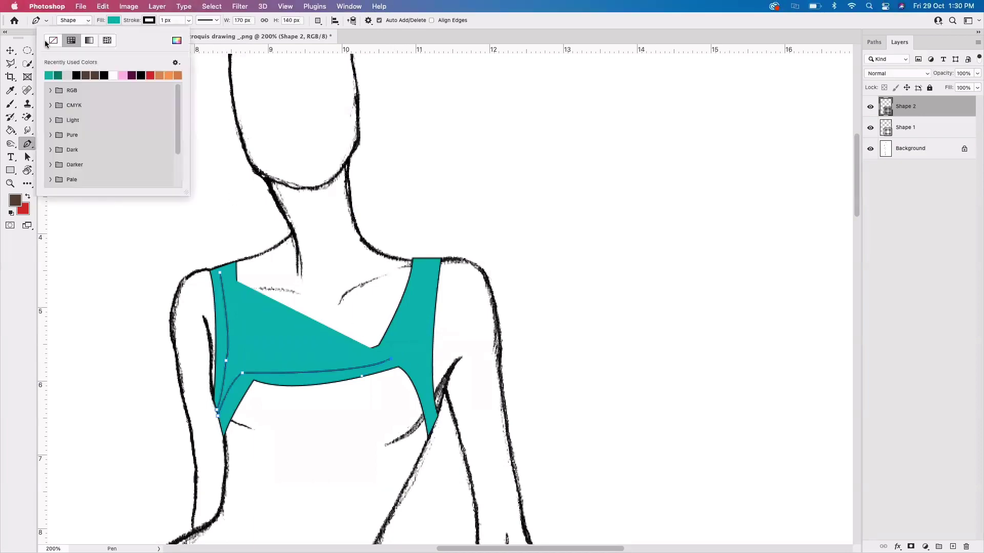
- Set Shape 2's fill to No Color and extend the path along the right strap
{"action": "left_click", "coordinate": [47, 43]}
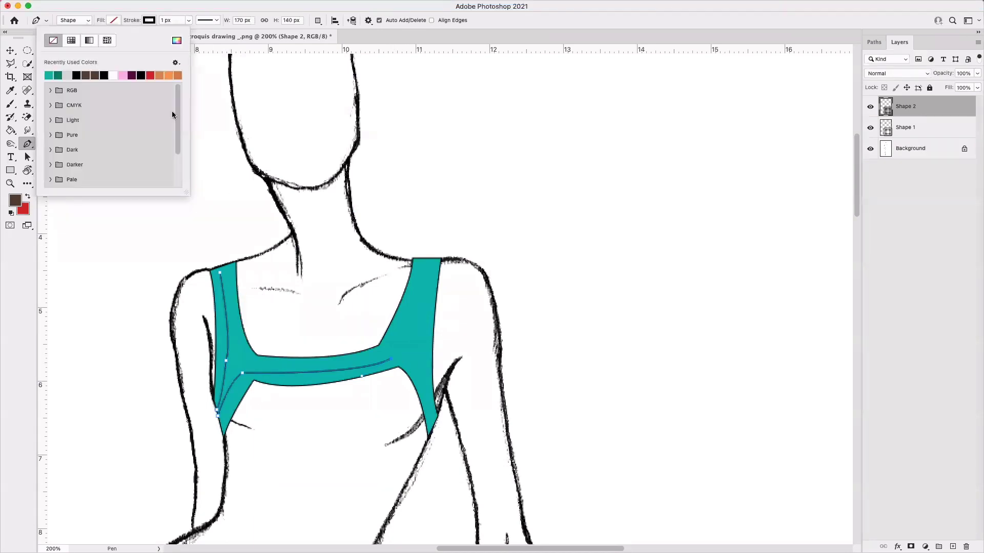
{"action": "left_click", "coordinate": [424, 390]}
{"action": "left_click", "coordinate": [427, 400]}
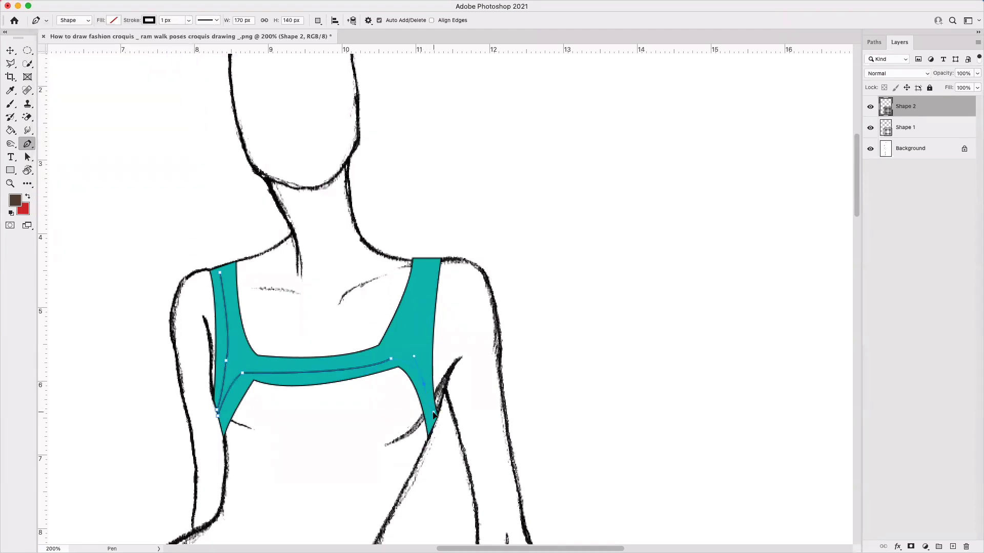
{"action": "left_click", "coordinate": [433, 412]}
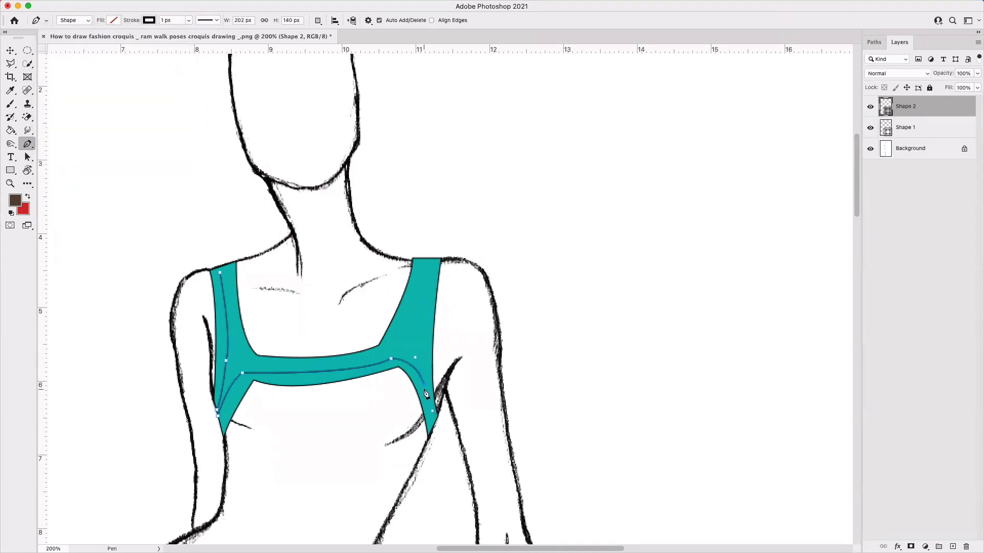
{"action": "left_click", "coordinate": [436, 425]}
{"action": "left_click", "coordinate": [437, 427]}
{"action": "left_click_drag", "start_coordinate": [413, 338], "coordinate": [423, 347]}
{"action": "left_click_drag", "start_coordinate": [435, 250], "coordinate": [435, 248]}
{"action": "scroll", "coordinate": [424, 270], "scroll_direction": "left", "scroll_amount": 4}
{"action": "scroll", "coordinate": [425, 271], "scroll_direction": "up", "scroll_amount": 1}
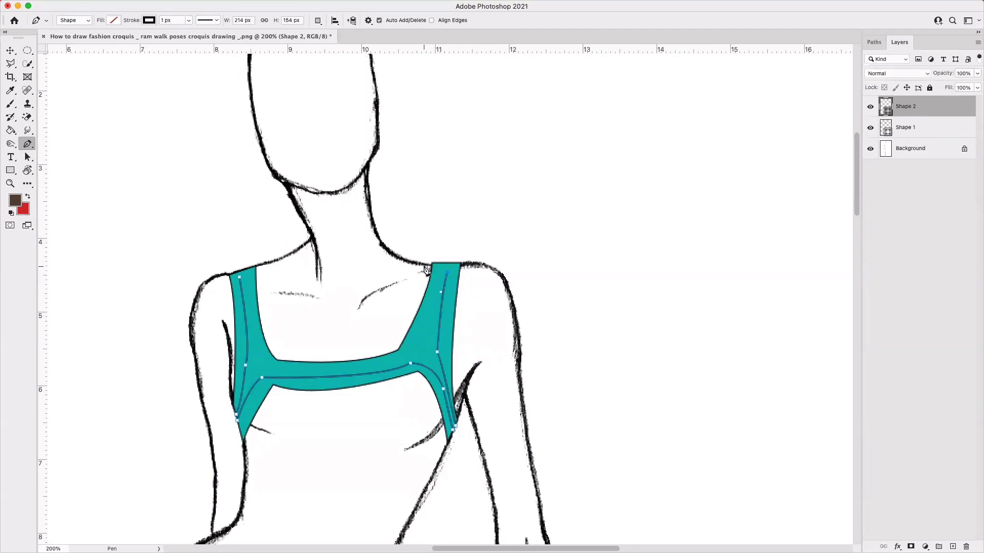
- Run the path back along the band and up the left strap, closing it at the top
{"action": "left_click", "coordinate": [446, 272]}
{"action": "left_click", "coordinate": [418, 354]}
{"action": "left_click", "coordinate": [398, 362], "text": "super"}
{"action": "left_click", "coordinate": [266, 367]}
{"action": "left_click_drag", "start_coordinate": [229, 349], "coordinate": [184, 354]}
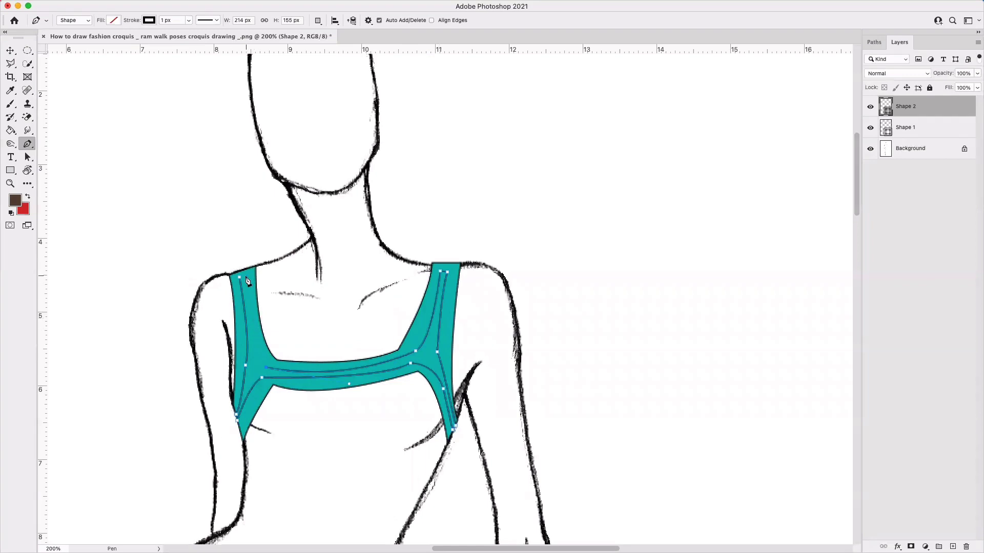
{"action": "left_click_drag", "start_coordinate": [247, 280], "coordinate": [241, 189]}
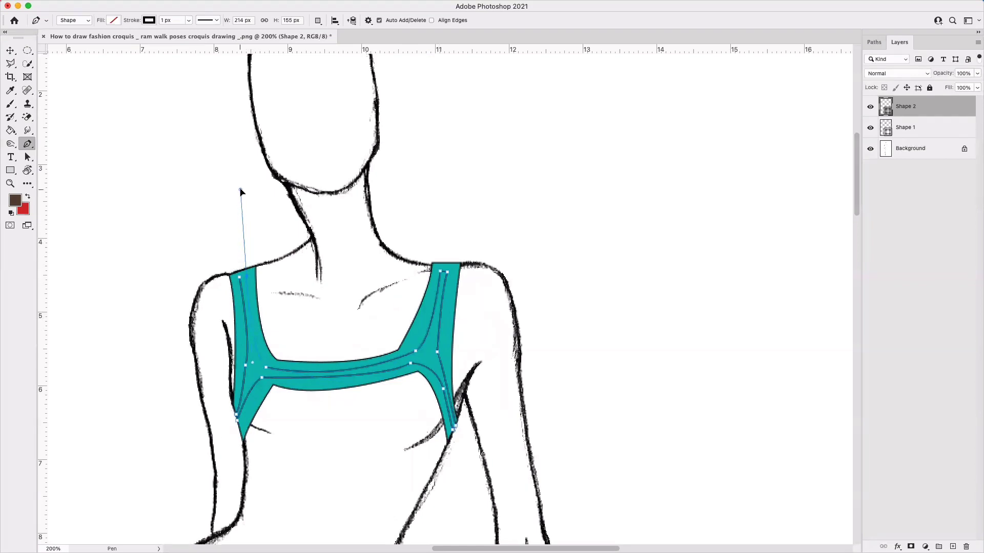
{"action": "left_click", "coordinate": [240, 278], "text": "alt"}
- Fill the Shape 2 trim black and select the teal Shape 1 layer for editing
{"action": "left_click", "coordinate": [112, 22]}
{"action": "left_click", "coordinate": [75, 74]}
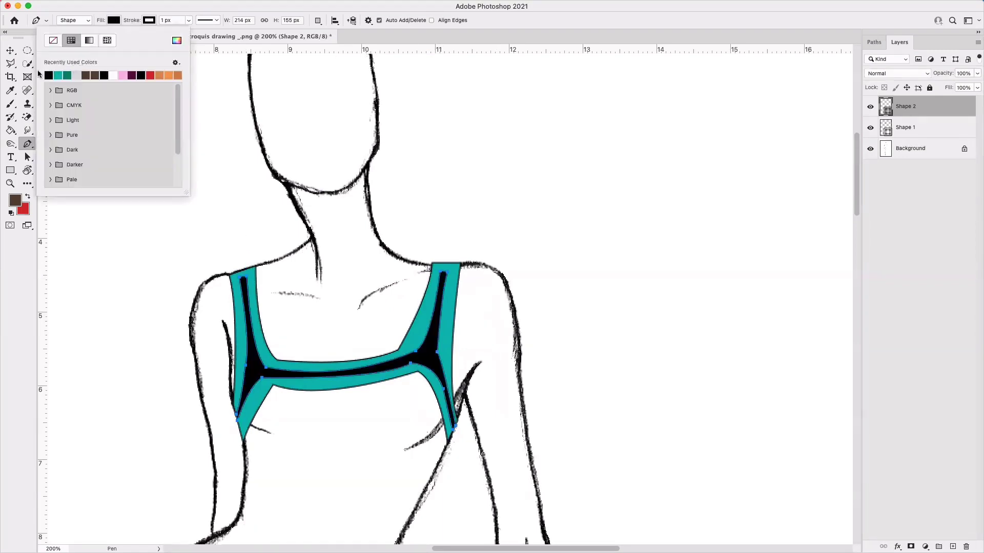
{"action": "left_click", "coordinate": [10, 51]}
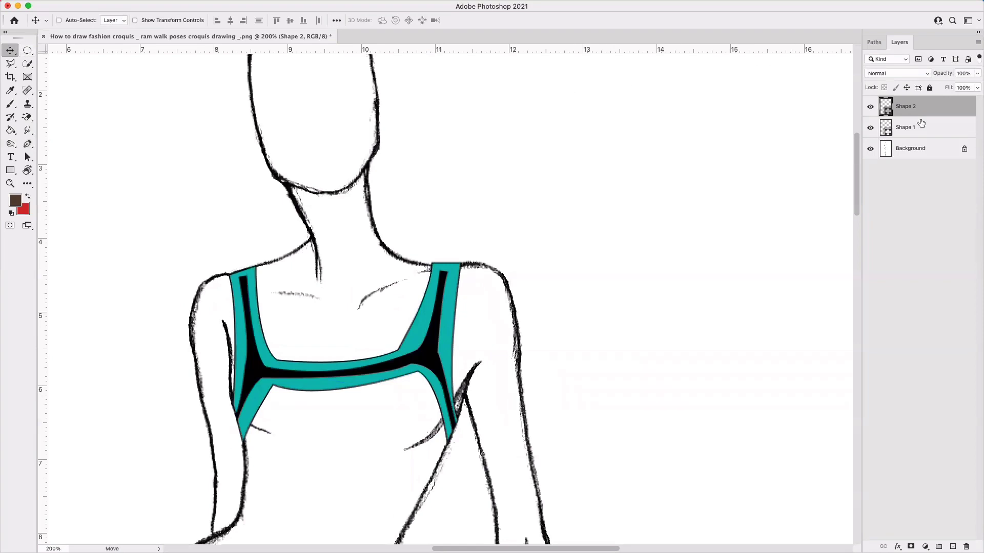
{"action": "left_click", "coordinate": [920, 125]}
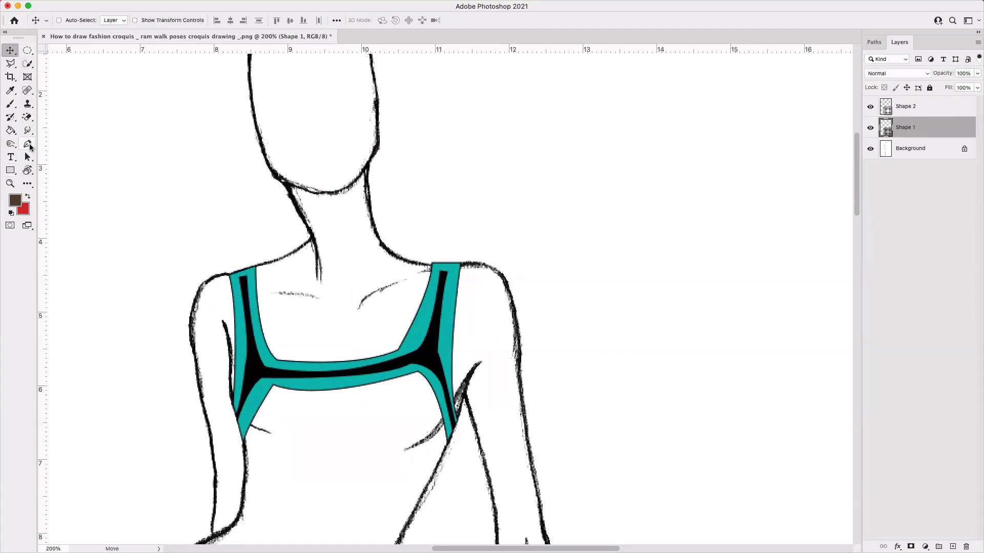
{"action": "left_click", "coordinate": [29, 146]}
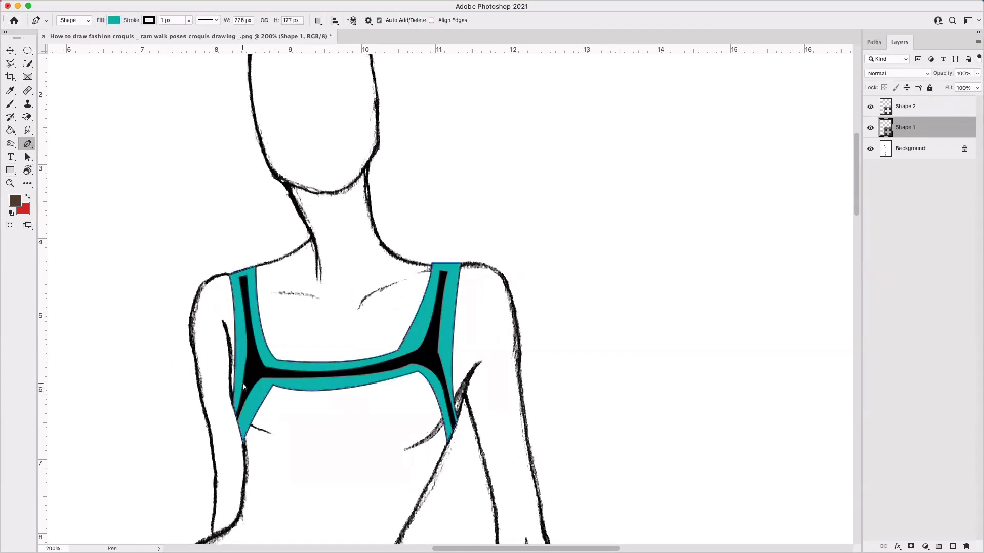
- Reshape Shape 1's lower-left corner, band lower edge and inner curve
{"action": "left_click", "coordinate": [273, 385], "text": "ctrl"}
{"action": "left_click_drag", "start_coordinate": [273, 387], "coordinate": [265, 390]}
{"action": "left_click", "coordinate": [419, 374], "text": "ctrl"}
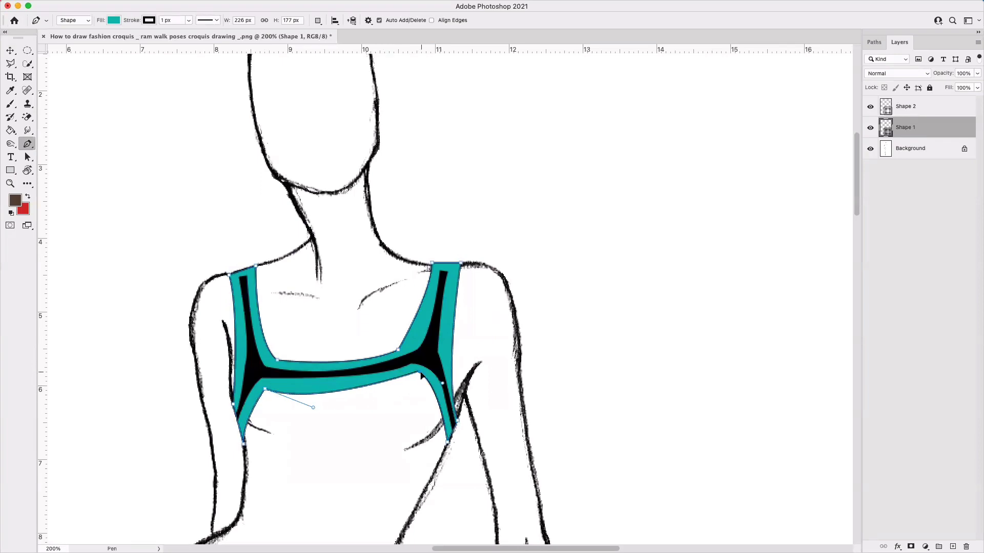
{"action": "left_click_drag", "start_coordinate": [312, 408], "coordinate": [267, 388]}
{"action": "left_click", "coordinate": [278, 359], "text": "ctrl"}
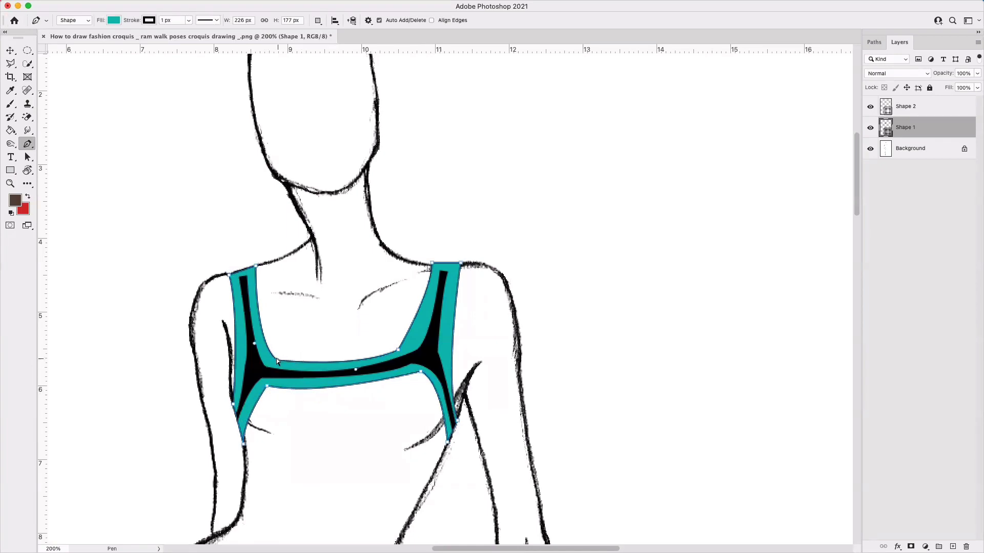
{"action": "left_click_drag", "start_coordinate": [393, 352], "coordinate": [371, 368]}
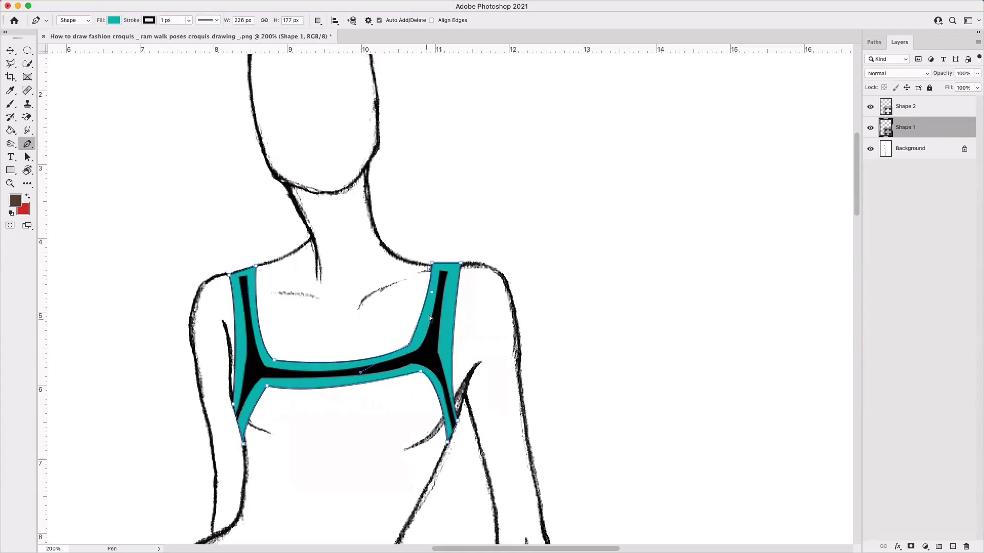
- Narrow the right strap and remove extra anchors on both strap edges
{"action": "left_click", "coordinate": [432, 291]}
{"action": "left_click", "coordinate": [459, 264]}
{"action": "left_click_drag", "start_coordinate": [458, 264], "coordinate": [455, 265]}
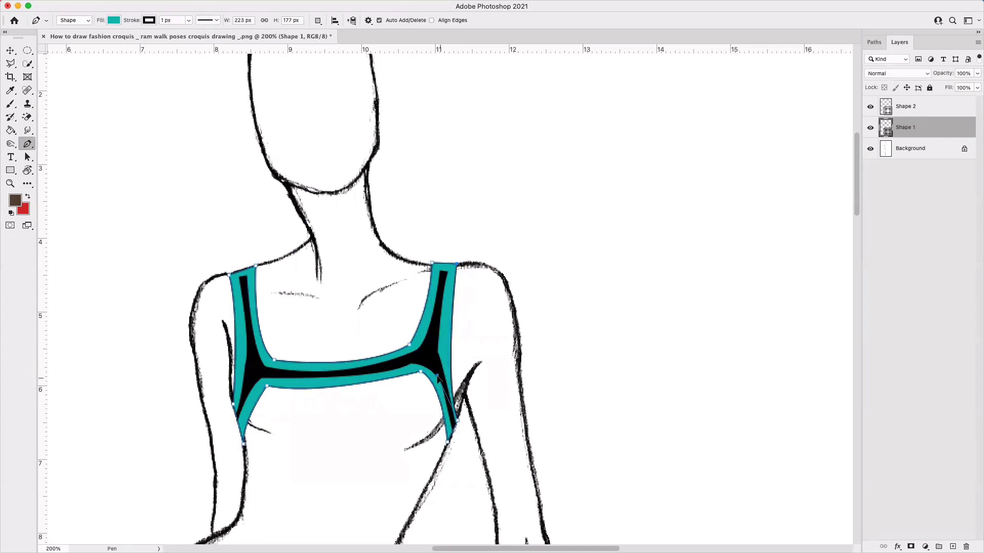
{"action": "left_click_drag", "start_coordinate": [444, 380], "coordinate": [438, 373]}
{"action": "left_click", "coordinate": [233, 401]}
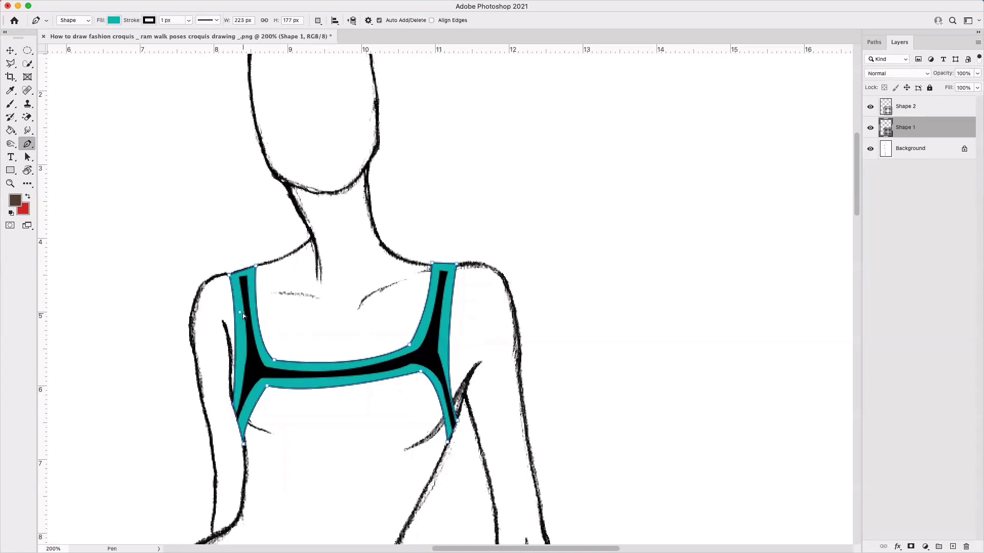
{"action": "left_click", "coordinate": [241, 312]}
{"action": "scroll", "coordinate": [247, 321], "scroll_direction": "up", "scroll_amount": 3}
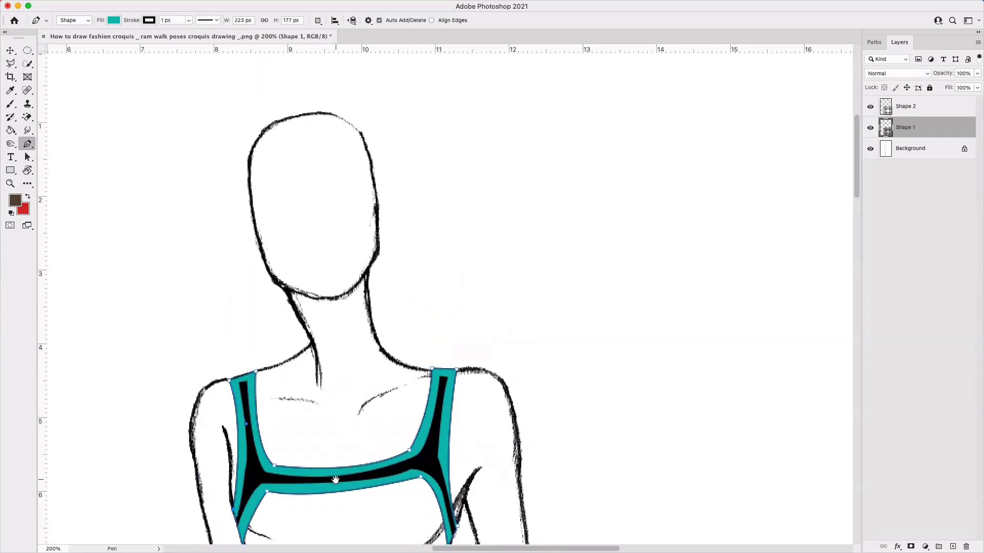
{"action": "scroll", "coordinate": [335, 479], "scroll_direction": "down", "scroll_amount": 7}
- Draw a closed bust-cup outline below the straps with a curved hem
{"action": "left_click", "coordinate": [929, 147]}
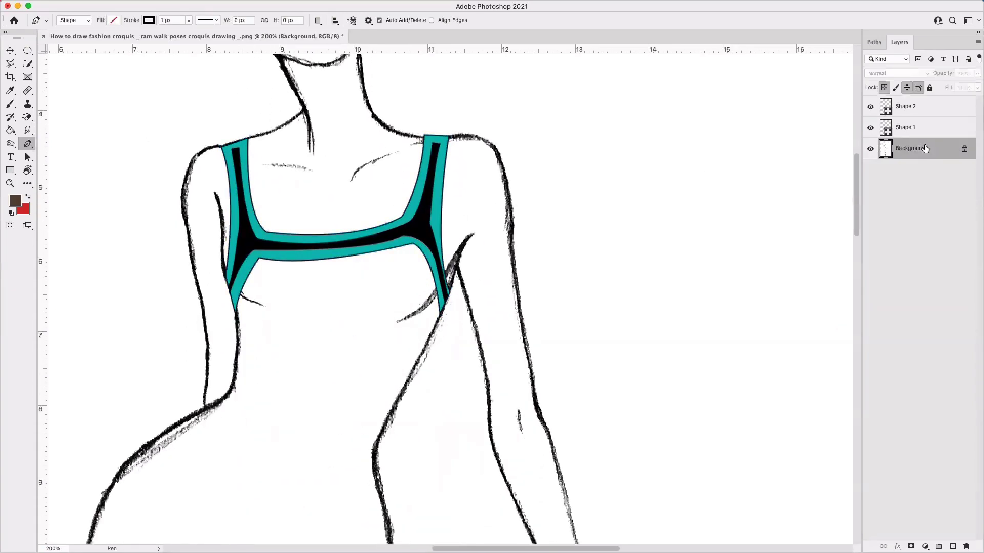
{"action": "left_click", "coordinate": [429, 265]}
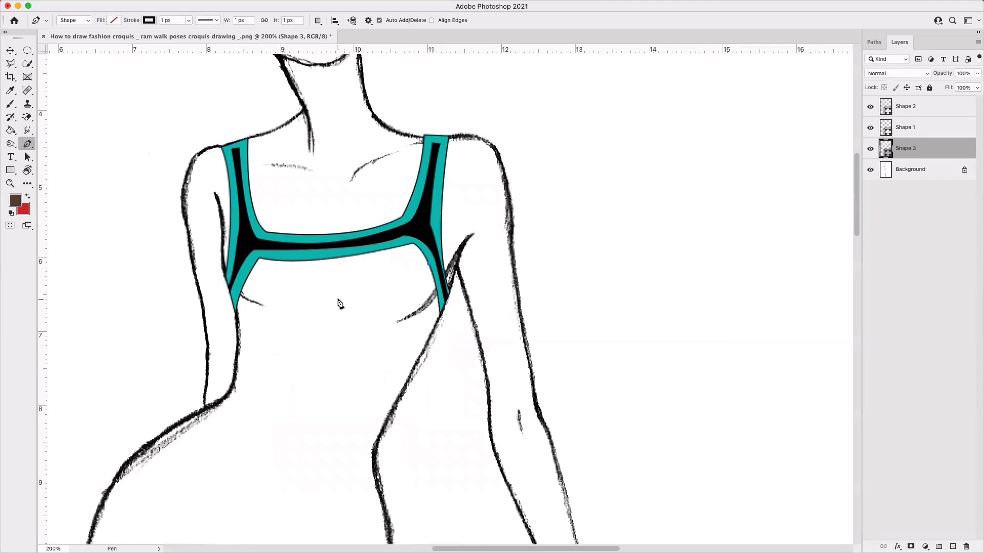
{"action": "left_click_drag", "start_coordinate": [339, 299], "coordinate": [325, 300]}
{"action": "left_click", "coordinate": [340, 299], "text": "alt"}
{"action": "left_click_drag", "start_coordinate": [246, 278], "coordinate": [226, 277]}
{"action": "left_click", "coordinate": [246, 280], "text": "alt"}
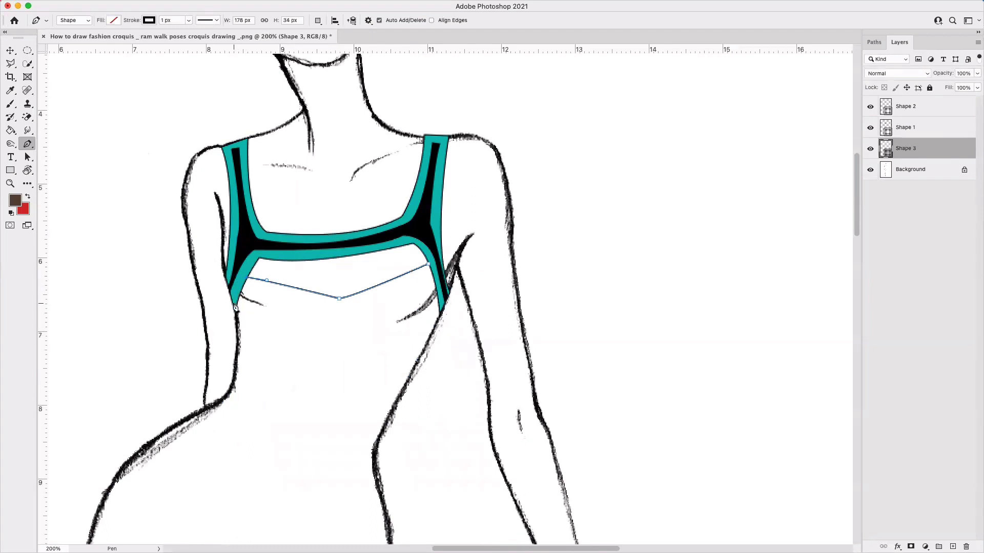
{"action": "left_click", "coordinate": [234, 306]}
{"action": "left_click_drag", "start_coordinate": [335, 340], "coordinate": [420, 328]}
{"action": "left_click", "coordinate": [336, 341], "text": "alt"}
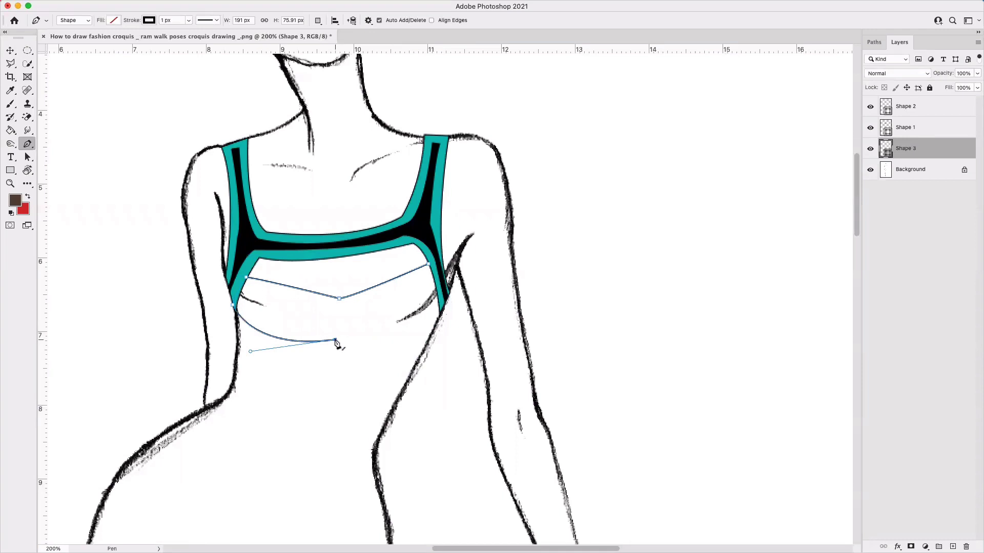
{"action": "left_click_drag", "start_coordinate": [439, 293], "coordinate": [458, 231]}
{"action": "left_click", "coordinate": [440, 296], "text": "alt"}
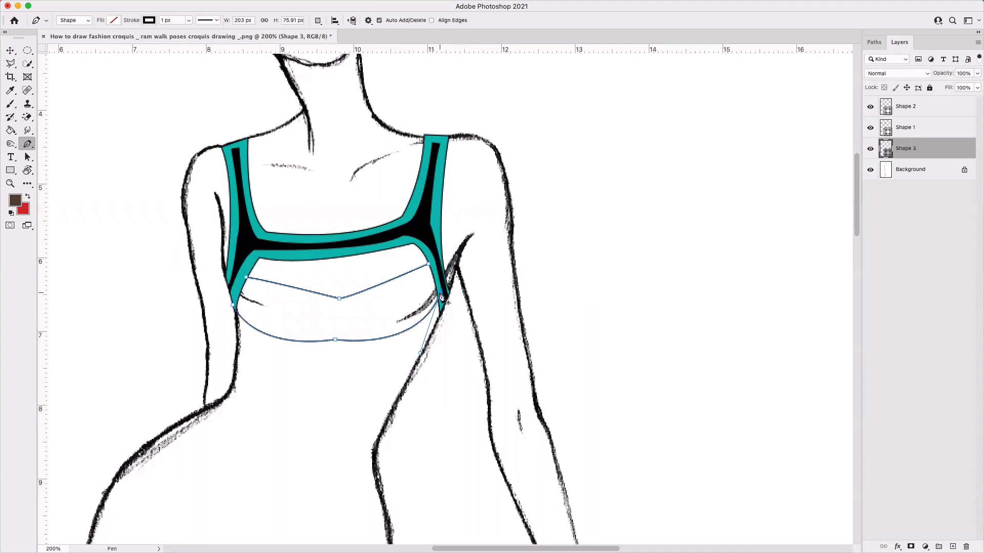
{"action": "left_click", "coordinate": [430, 267]}
- Deepen the hem curve and bow the cup's upper edge into a sweetheart shape
{"action": "left_click", "coordinate": [334, 340], "text": "super"}
{"action": "left_click_drag", "start_coordinate": [250, 349], "coordinate": [245, 358]}
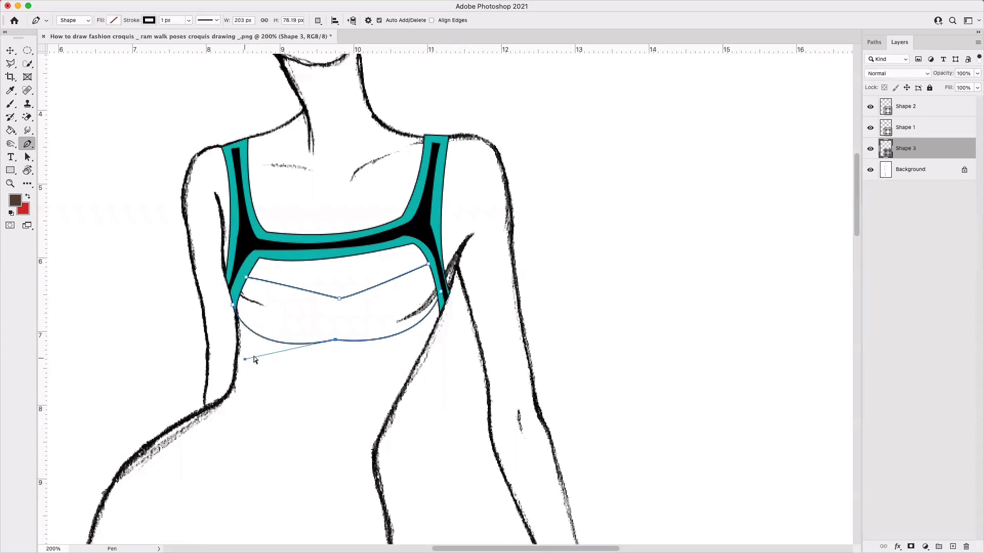
{"action": "left_click", "coordinate": [441, 295], "text": "super"}
{"action": "left_click_drag", "start_coordinate": [420, 352], "coordinate": [421, 358]}
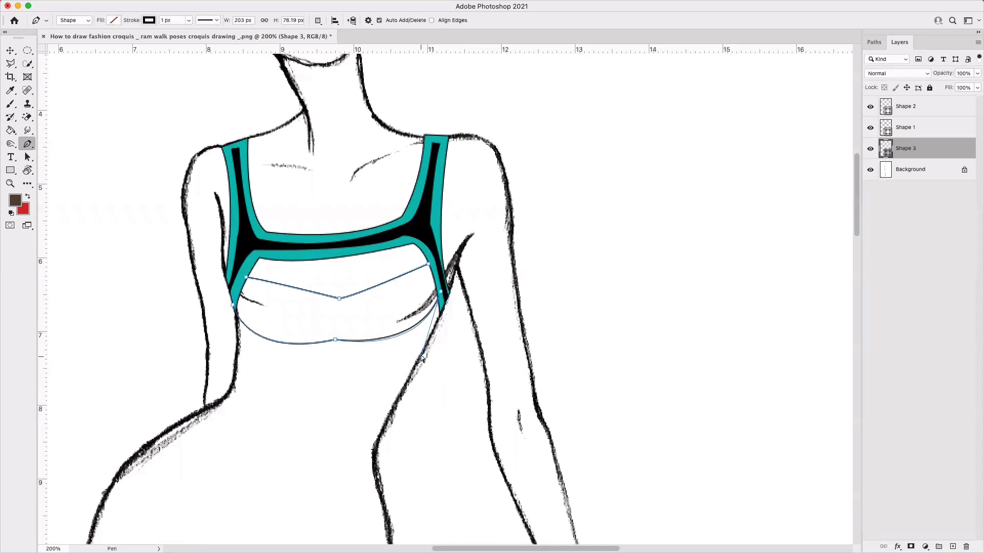
{"action": "left_click", "coordinate": [340, 299], "text": "super"}
{"action": "left_click", "coordinate": [379, 286]}
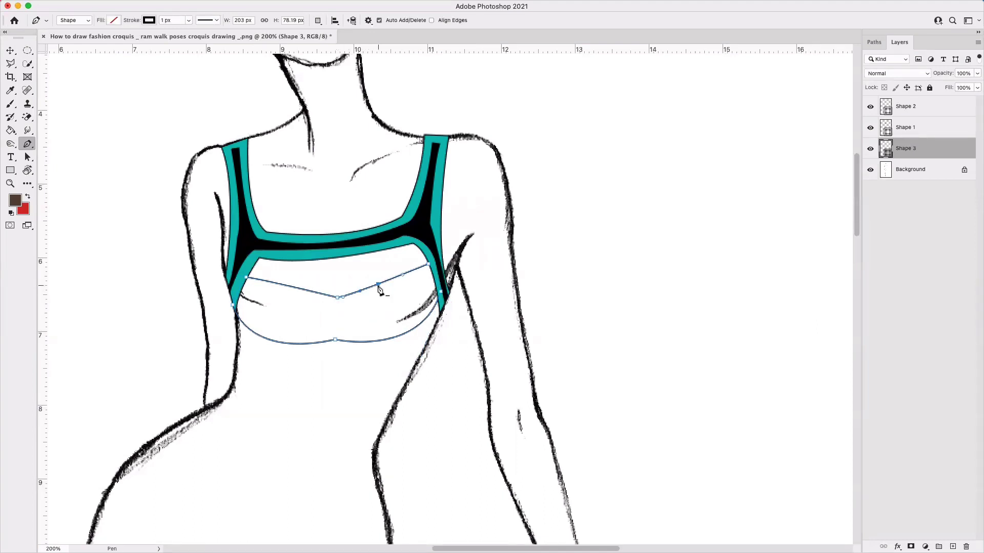
{"action": "left_click_drag", "start_coordinate": [379, 286], "coordinate": [368, 283]}
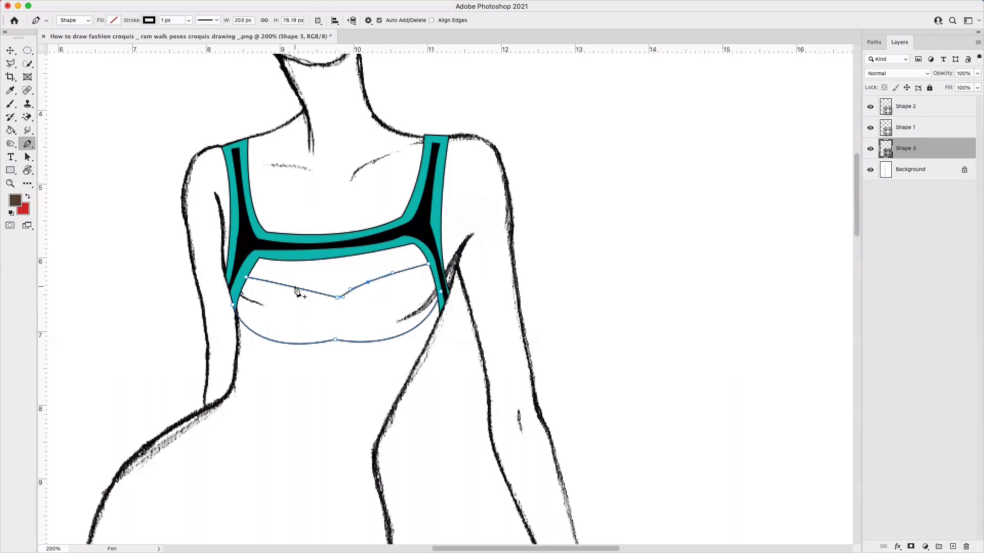
{"action": "left_click_drag", "start_coordinate": [292, 285], "coordinate": [291, 282]}
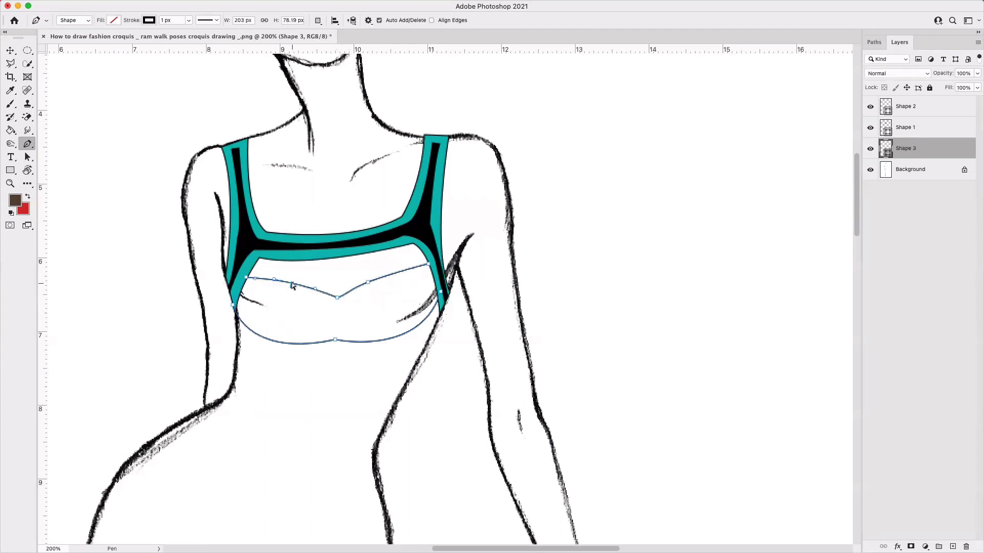
- Fill the 203 × 78.19 px cup shape solid black
{"action": "left_click", "coordinate": [114, 20]}
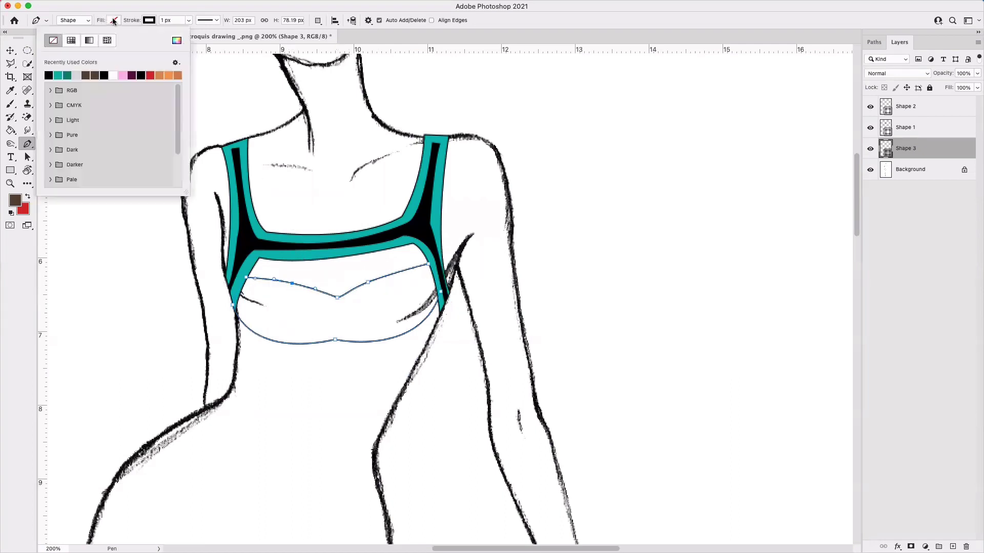
{"action": "left_click", "coordinate": [49, 76]}
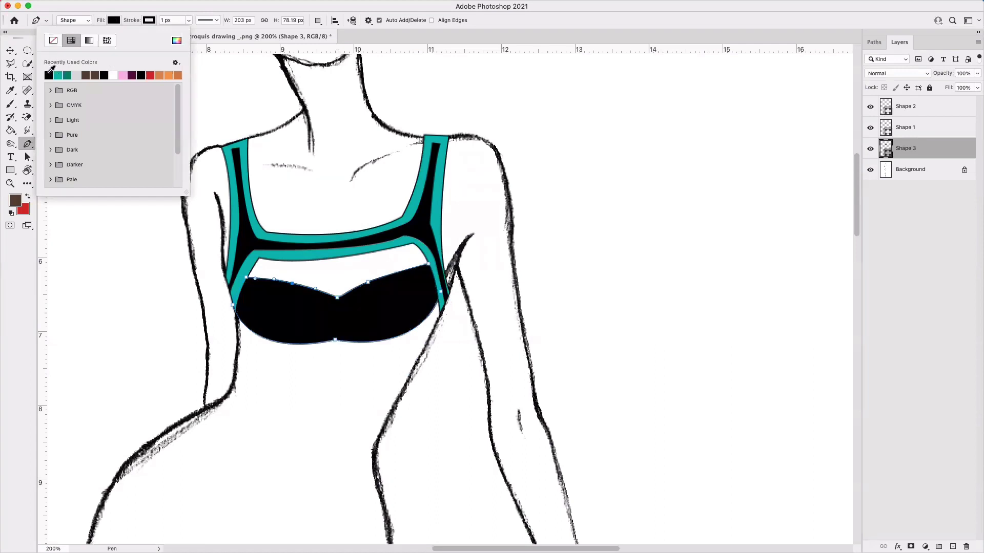
{"action": "left_click", "coordinate": [10, 52]}
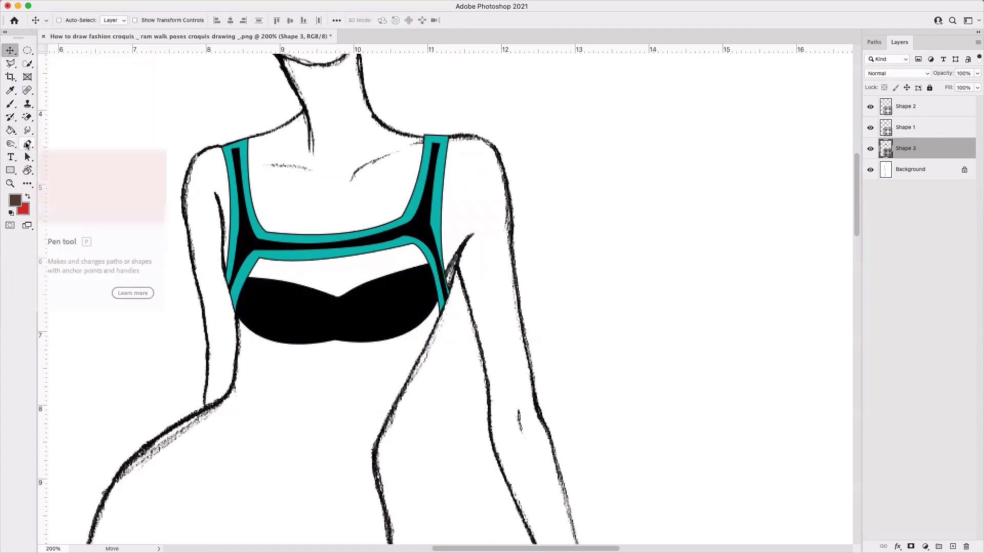
- Zoom to 300% and start a no-fill band path under the cups
{"action": "left_click", "coordinate": [27, 145]}
{"action": "key", "text": "super+plus"}
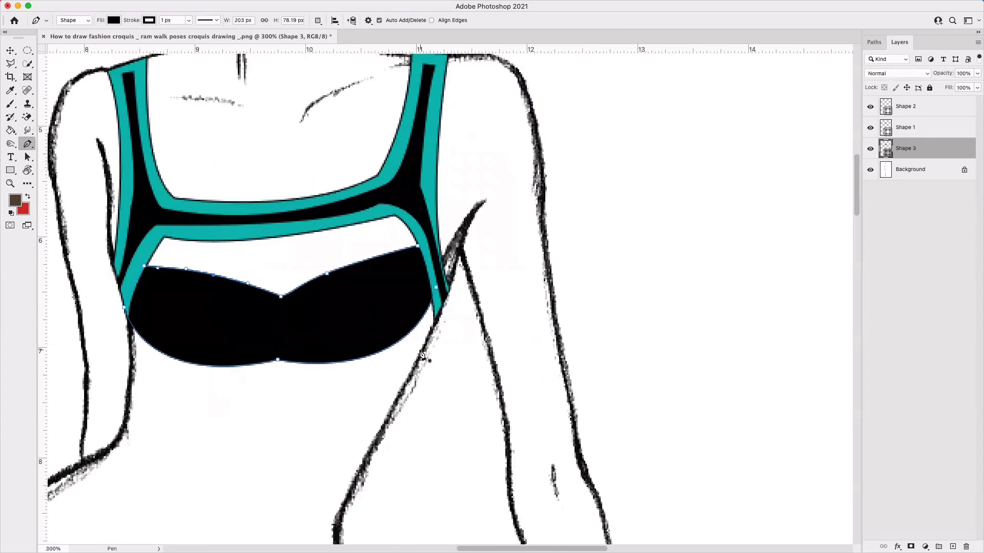
{"action": "left_click", "coordinate": [442, 303]}
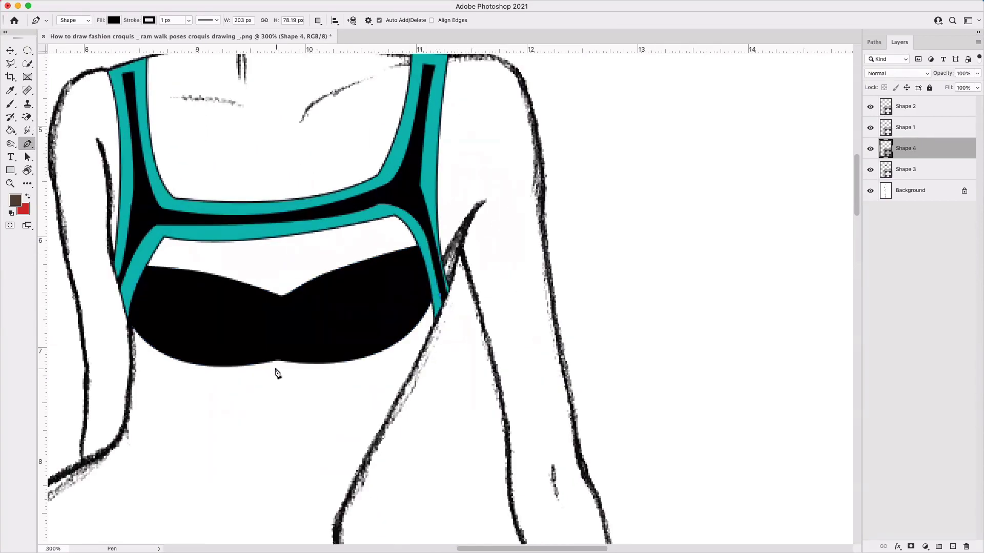
{"action": "left_click_drag", "start_coordinate": [276, 369], "coordinate": [142, 342]}
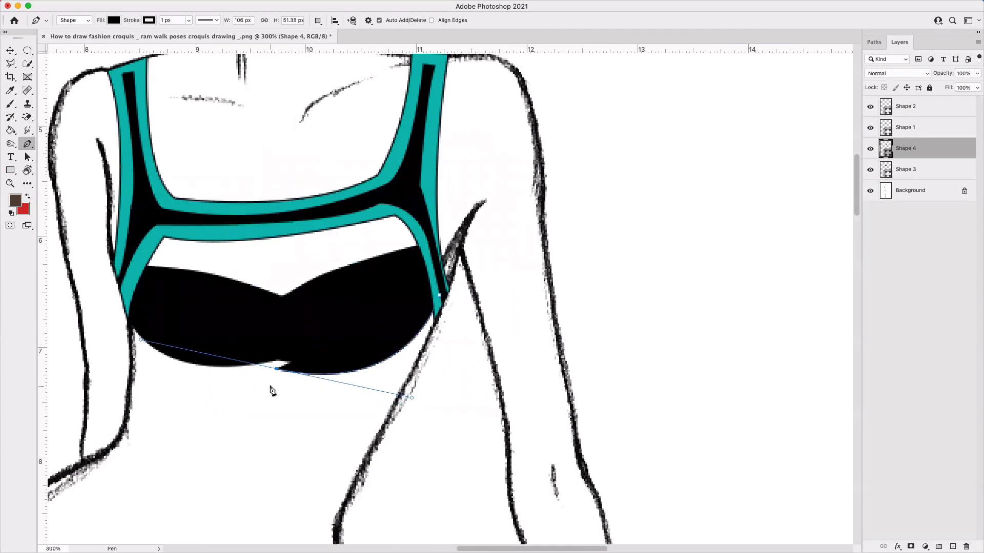
{"action": "left_click", "coordinate": [113, 20]}
{"action": "left_click", "coordinate": [53, 40]}
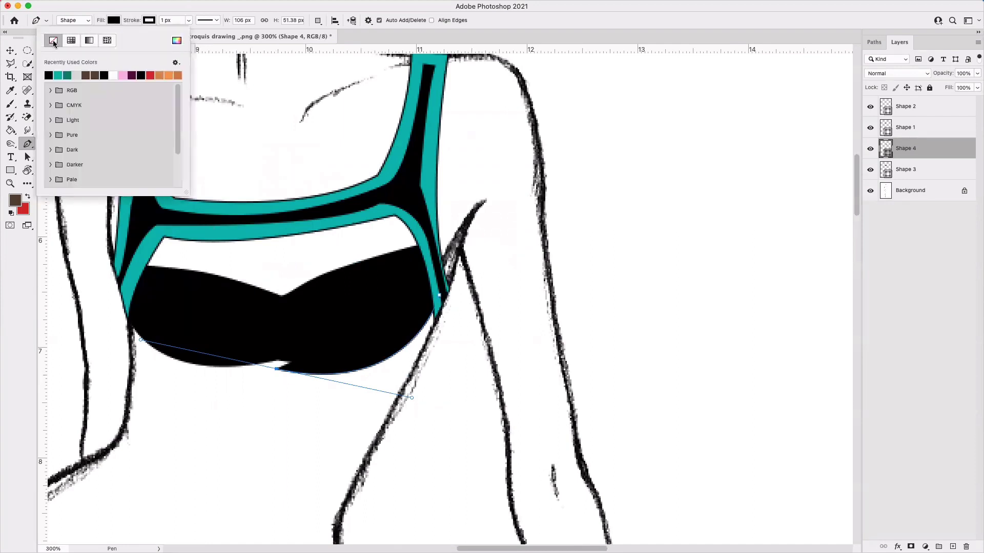
{"action": "left_click", "coordinate": [277, 369]}
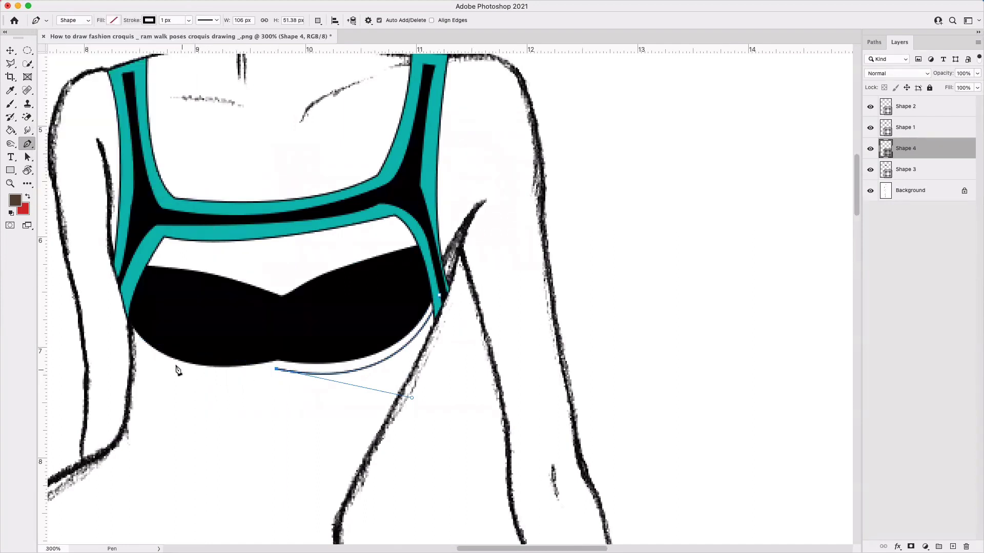
- Curve the band path to the left cup edge and back, closing it at the right
{"action": "left_click_drag", "start_coordinate": [130, 339], "coordinate": [85, 273]}
{"action": "left_click_drag", "start_coordinate": [130, 338], "coordinate": [131, 321]}
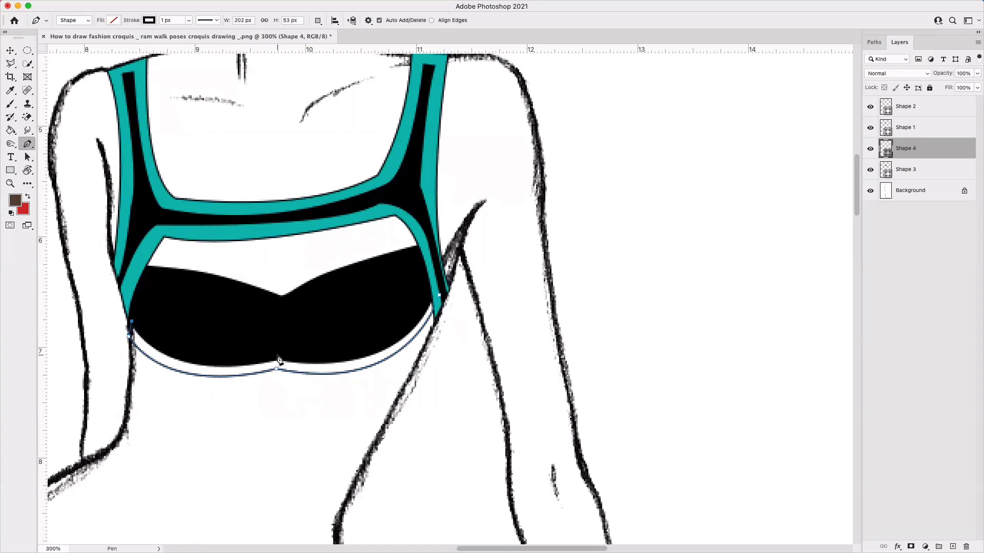
{"action": "left_click_drag", "start_coordinate": [277, 355], "coordinate": [374, 335]}
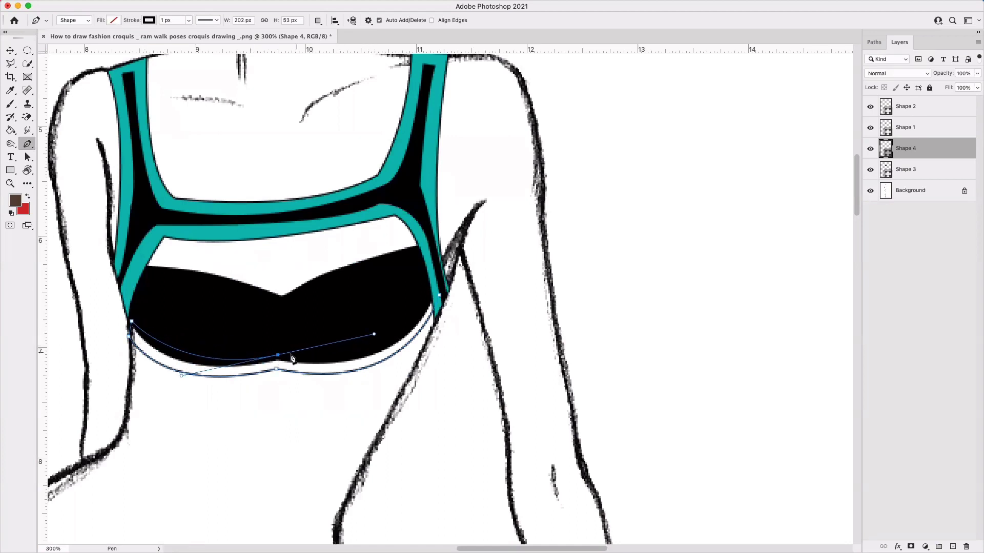
{"action": "left_click", "coordinate": [278, 356], "text": "alt"}
{"action": "left_click_drag", "start_coordinate": [439, 295], "coordinate": [470, 197]}
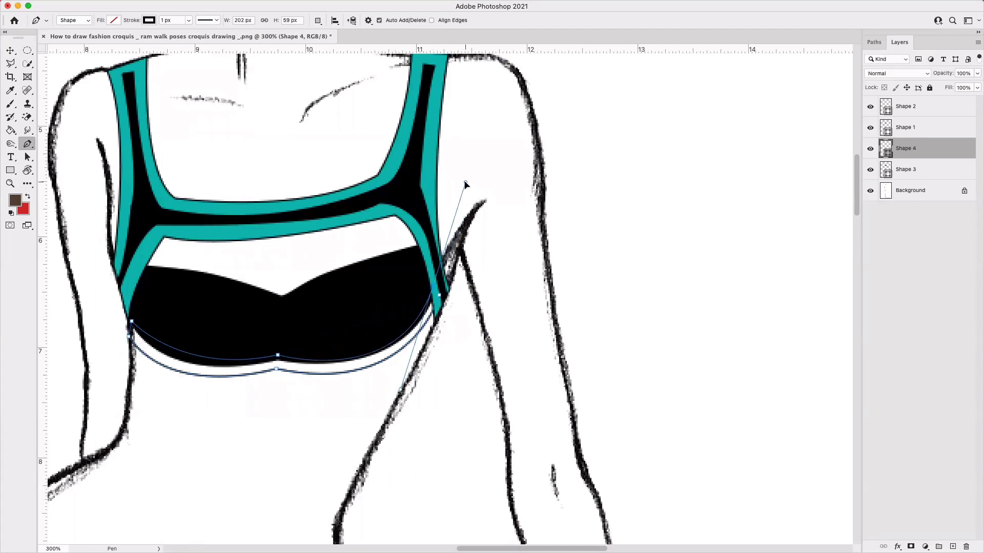
{"action": "left_click", "coordinate": [439, 295], "text": "alt"}
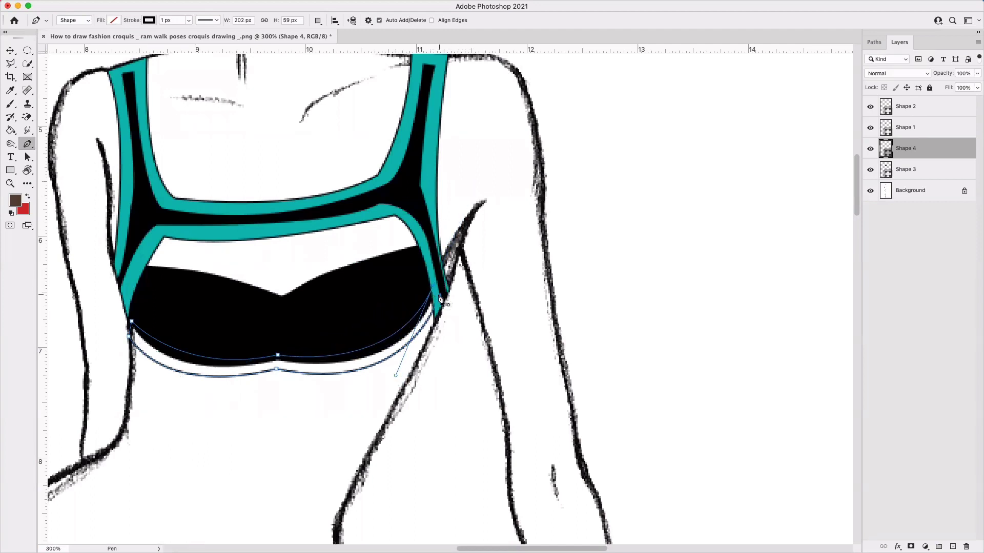
{"action": "key", "text": "Escape"}
- Fill the band teal and move Shape 4 below Shape 3 in the layer stack
{"action": "left_click", "coordinate": [115, 22]}
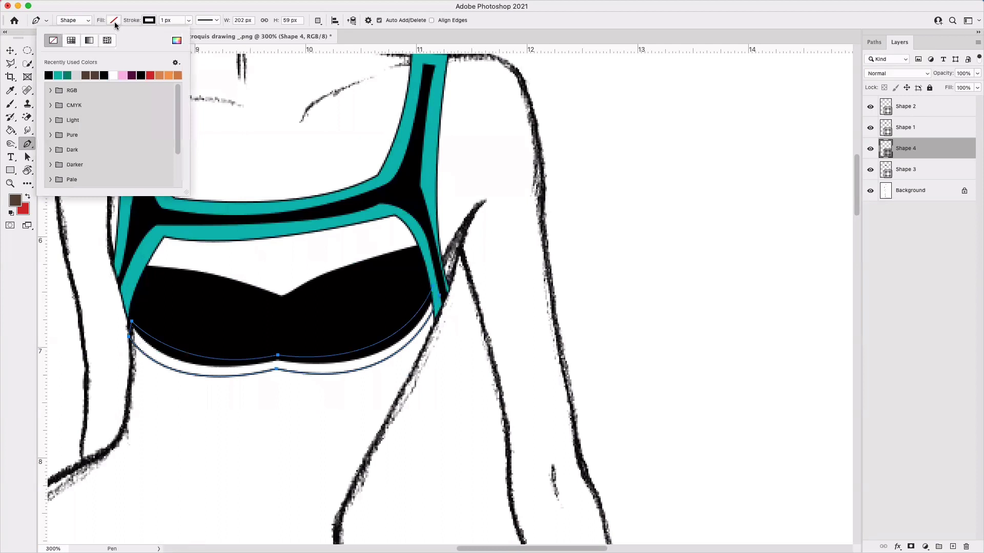
{"action": "left_click", "coordinate": [62, 73]}
{"action": "left_click", "coordinate": [10, 50]}
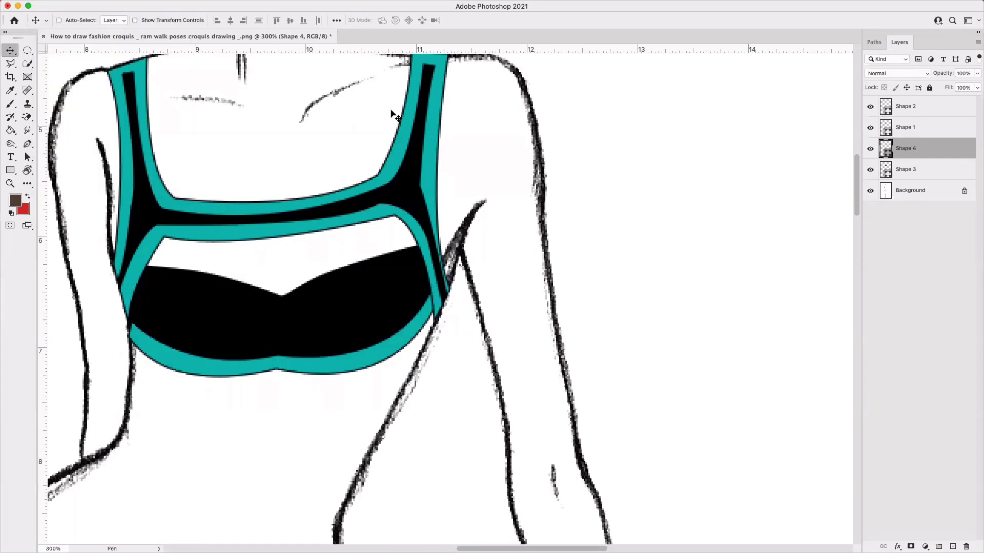
{"action": "left_click_drag", "start_coordinate": [962, 146], "coordinate": [956, 177]}
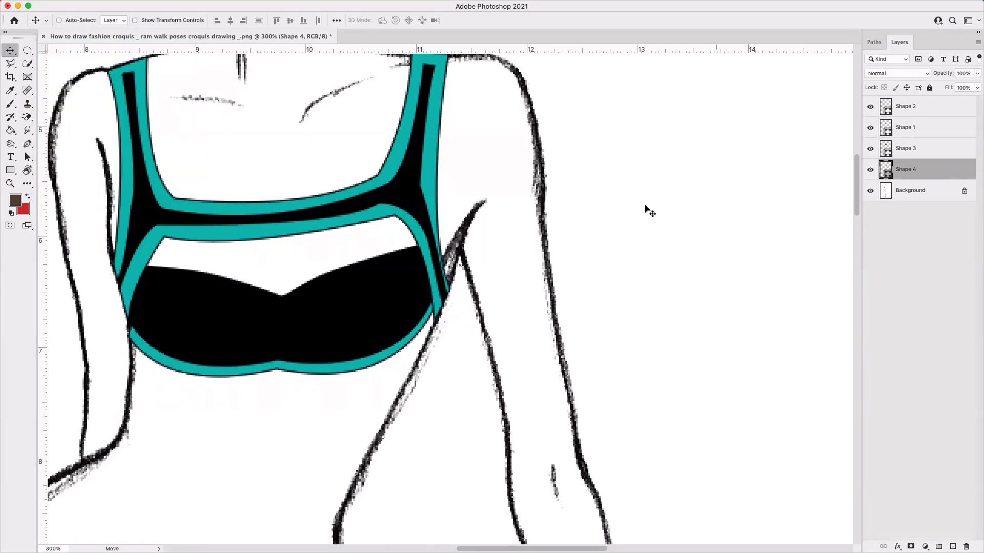
- Start the underband path below the cups, curving down the right side of the torso, with no fill while drawing
{"action": "left_click_drag", "start_coordinate": [323, 378], "coordinate": [334, 312]}
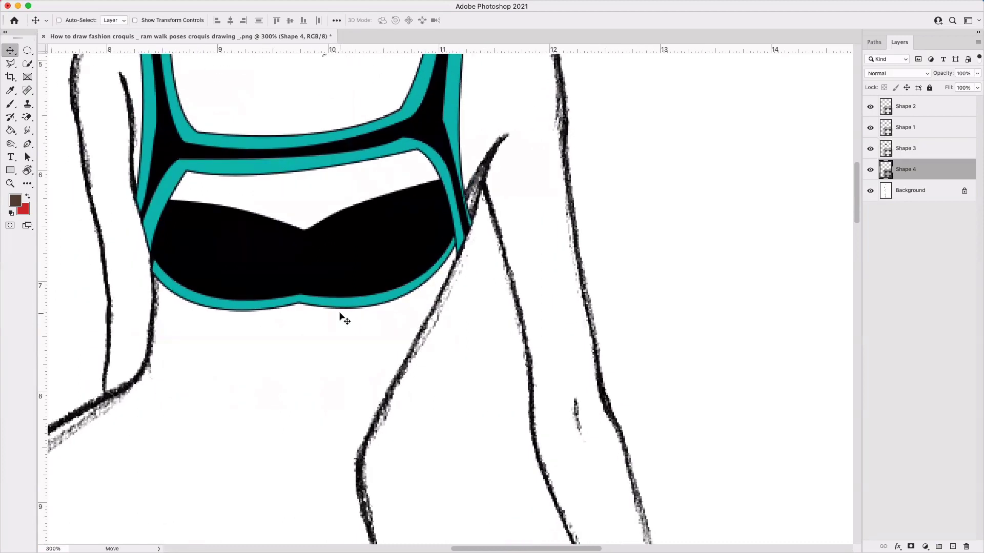
{"action": "left_click", "coordinate": [28, 146]}
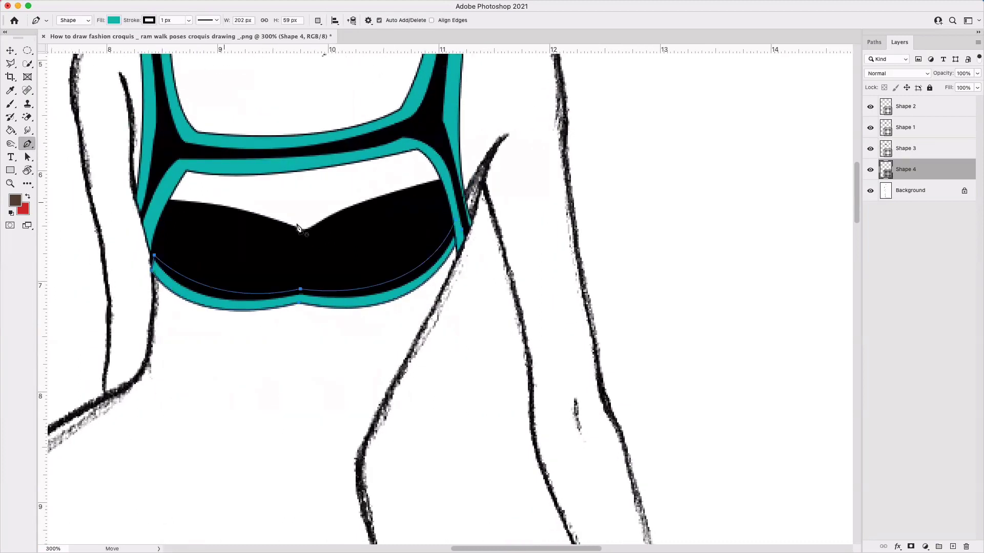
{"action": "left_click", "coordinate": [467, 249]}
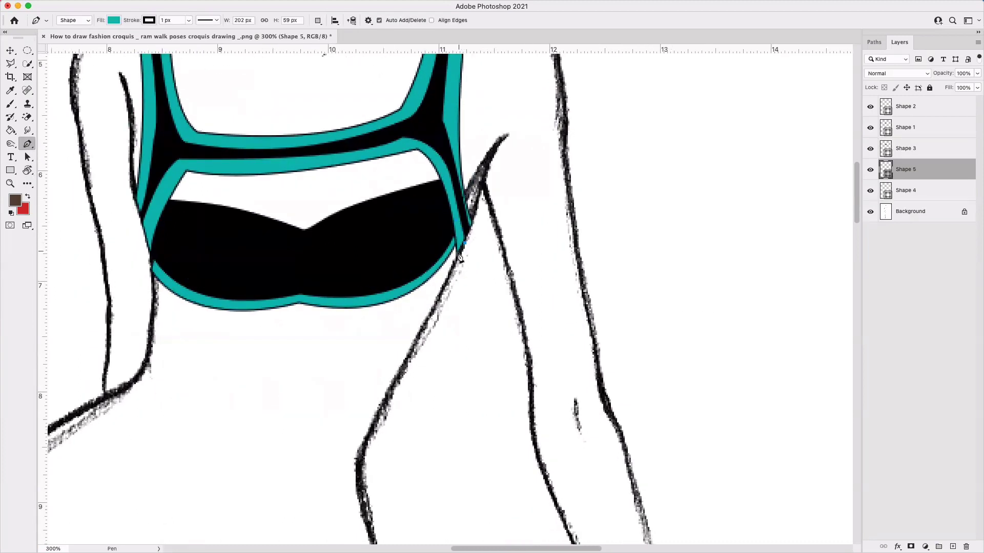
{"action": "left_click_drag", "start_coordinate": [411, 353], "coordinate": [398, 360]}
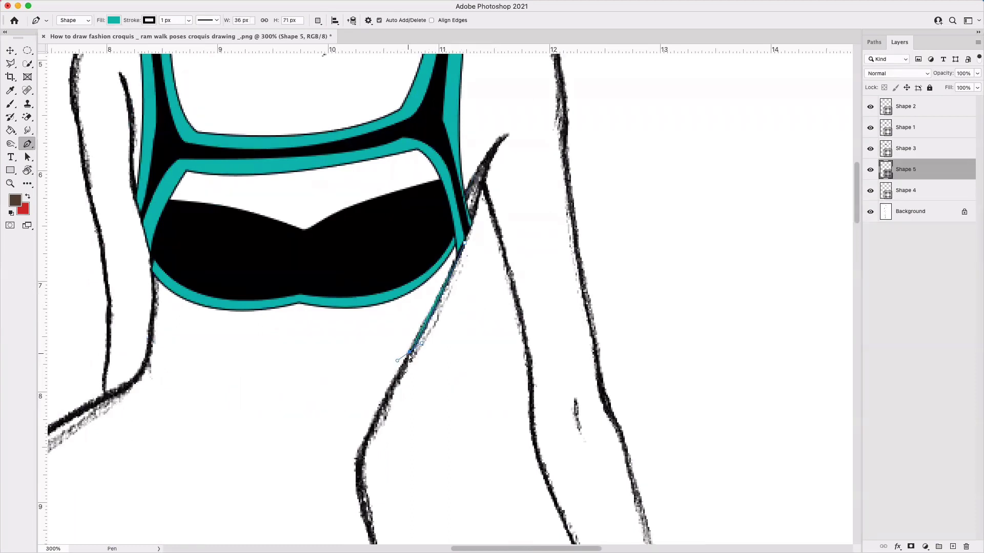
{"action": "left_click", "coordinate": [408, 354]}
{"action": "left_click", "coordinate": [114, 20]}
{"action": "left_click", "coordinate": [53, 41]}
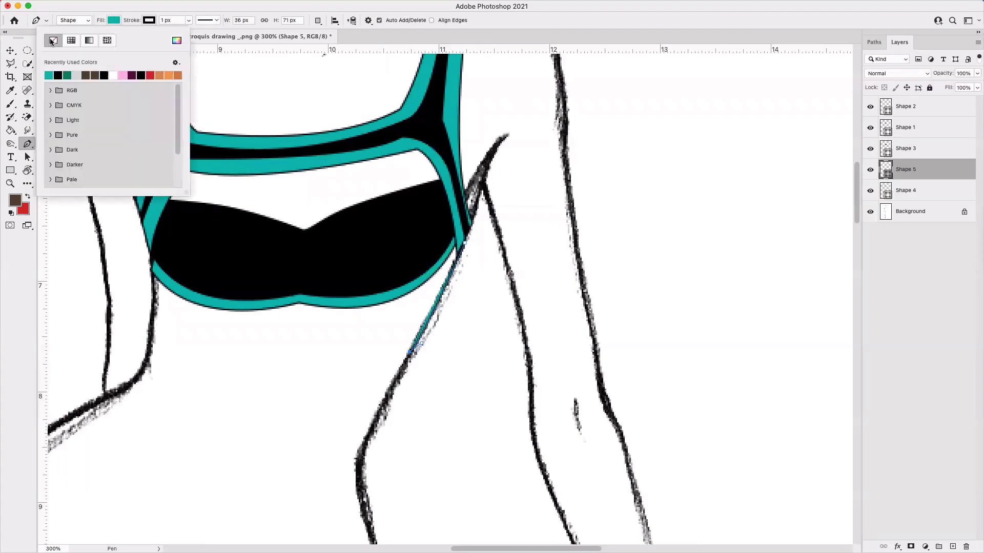
{"action": "left_click", "coordinate": [417, 351]}
- Continue the band across to the left waist and up to the cups, closing it with a straight top edge
{"action": "key", "text": "super+minus"}
{"action": "key", "text": "super+minus"}
{"action": "key", "text": "super+minus"}
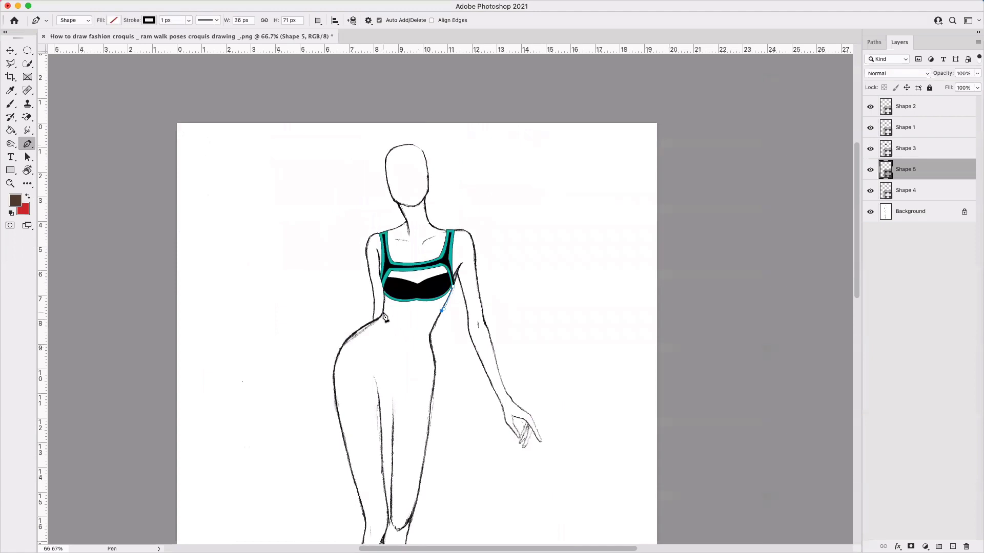
{"action": "left_click_drag", "start_coordinate": [383, 308], "coordinate": [349, 297]}
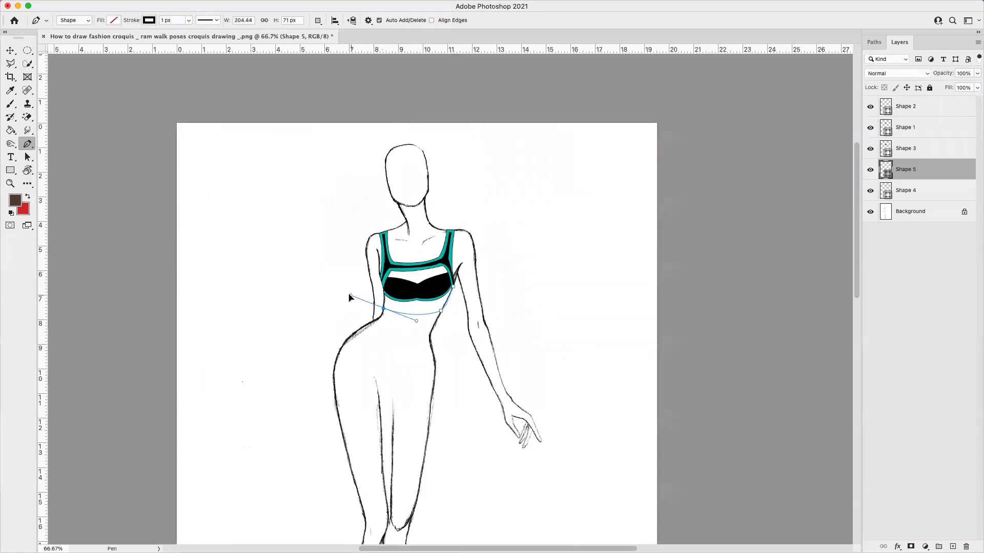
{"action": "left_click", "coordinate": [383, 309], "text": "alt"}
{"action": "left_click", "coordinate": [381, 285]}
{"action": "left_click", "coordinate": [453, 287]}
- Fill the underband black and move Shape 5 beneath Shape 4 in the stack
{"action": "left_click", "coordinate": [113, 21]}
{"action": "left_click", "coordinate": [58, 75]}
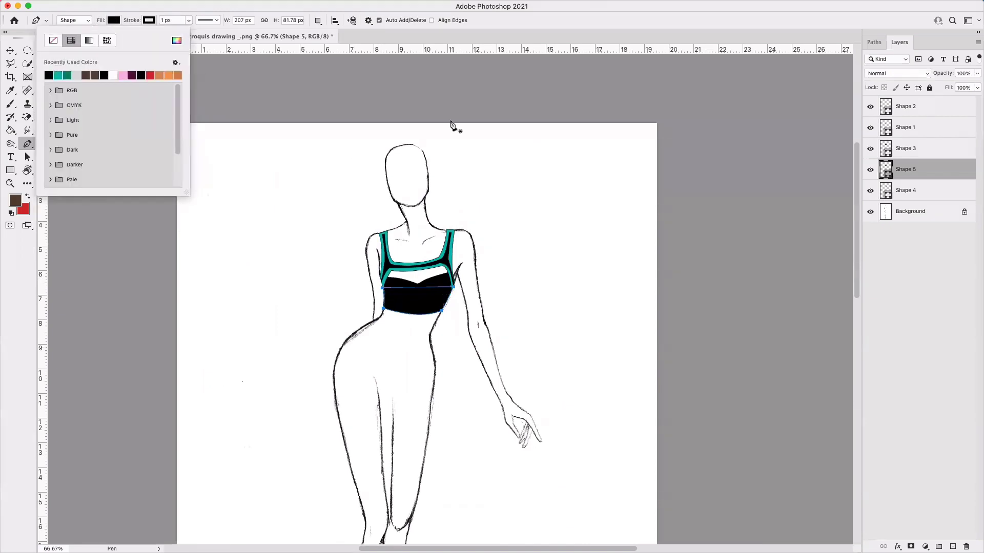
{"action": "left_click_drag", "start_coordinate": [909, 191], "coordinate": [910, 199]}
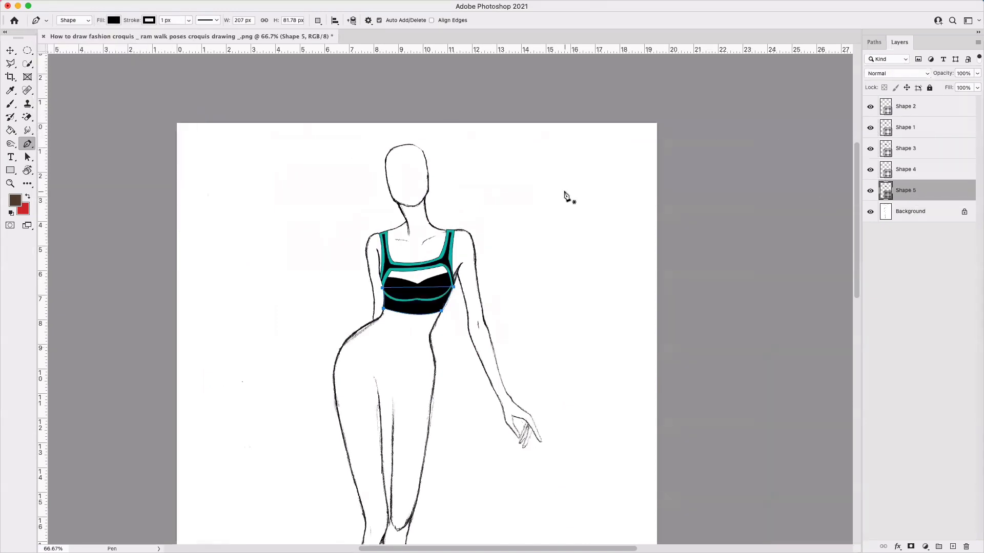
{"action": "left_click", "coordinate": [11, 52]}
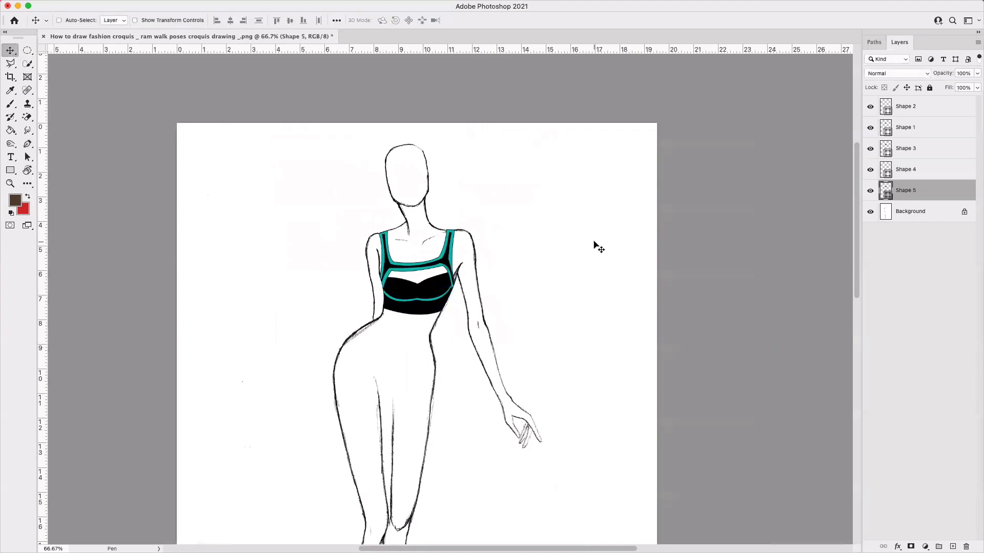
- Zoom to 200% and make the Shape 3 cup layer visible and selected
{"action": "key", "text": "super+equal"}
{"action": "key", "text": "super+equal"}
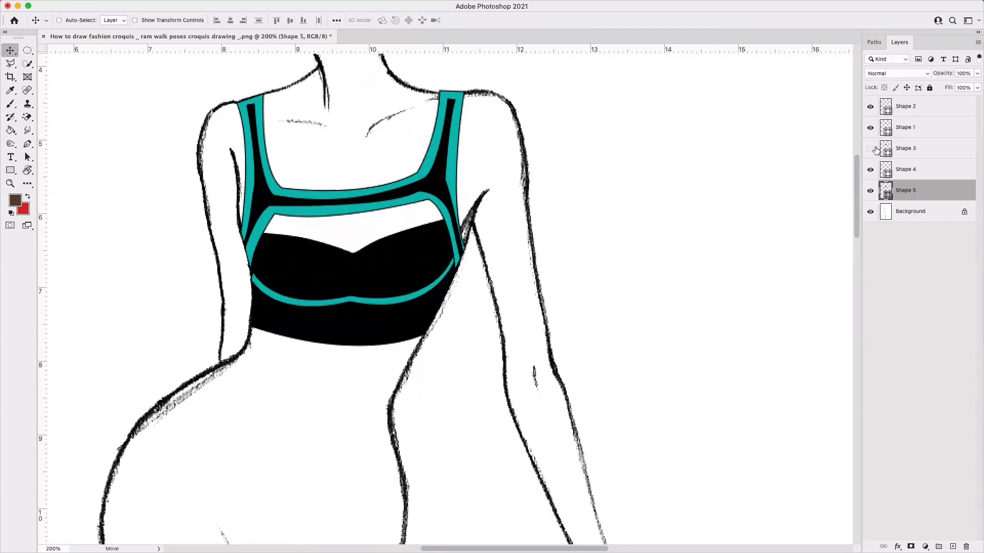
{"action": "left_click", "coordinate": [870, 149]}
{"action": "left_click", "coordinate": [938, 152]}
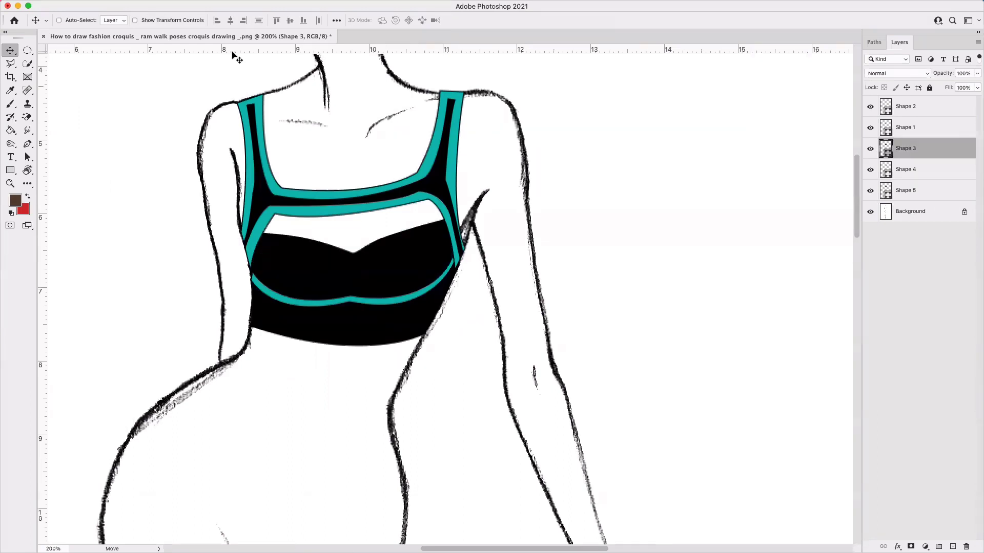
{"action": "left_click", "coordinate": [28, 144]}
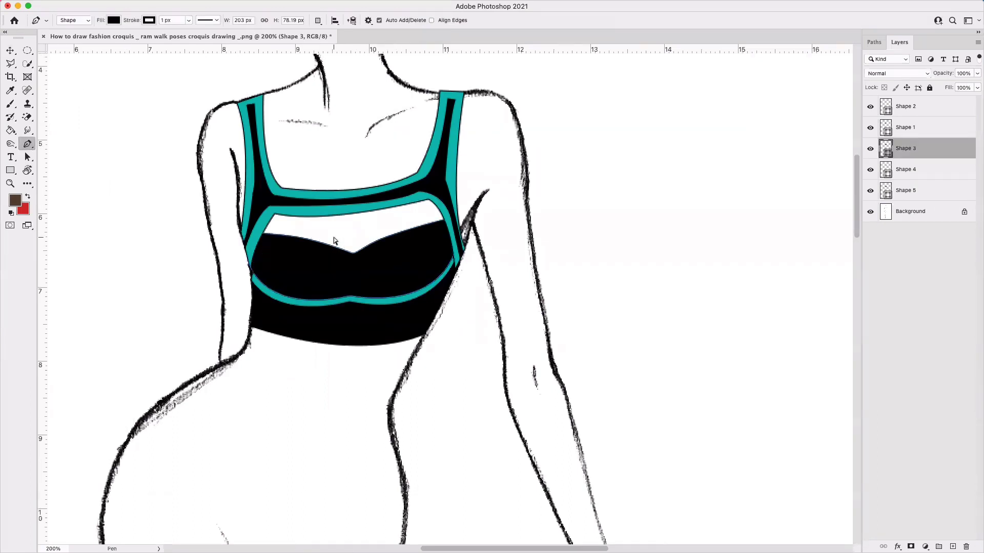
- Raise the cups' top edge, adding an anchor on the right-hand curve and pulling it up
{"action": "left_click_drag", "start_coordinate": [307, 239], "coordinate": [307, 234]}
{"action": "left_click", "coordinate": [383, 238]}
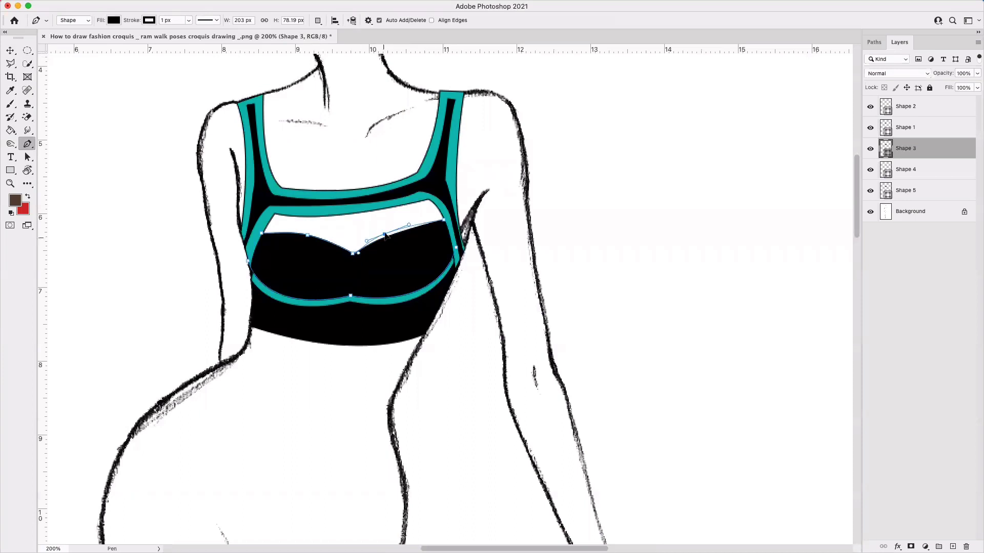
{"action": "left_click_drag", "start_coordinate": [383, 238], "coordinate": [385, 231]}
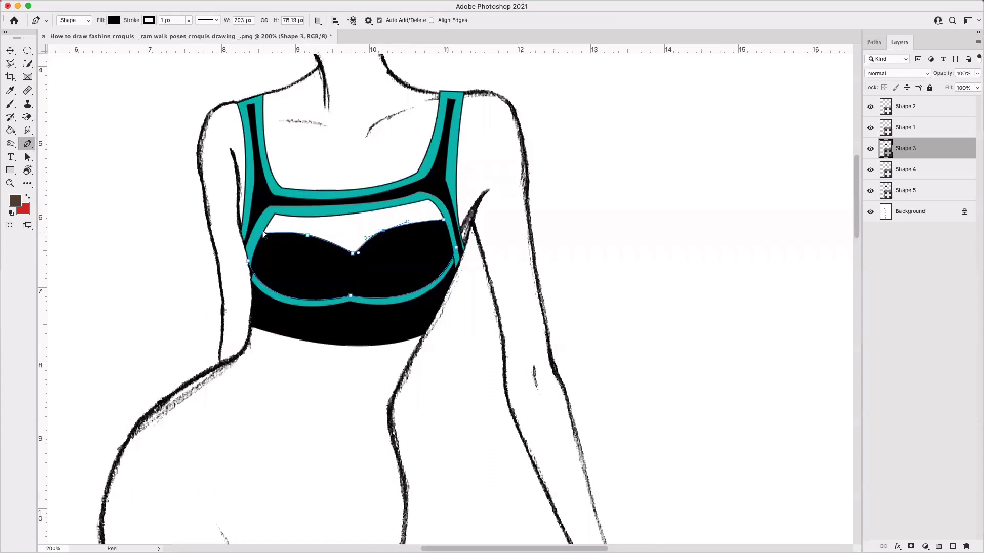
{"action": "left_click", "coordinate": [921, 177]}
{"action": "left_click", "coordinate": [911, 191]}
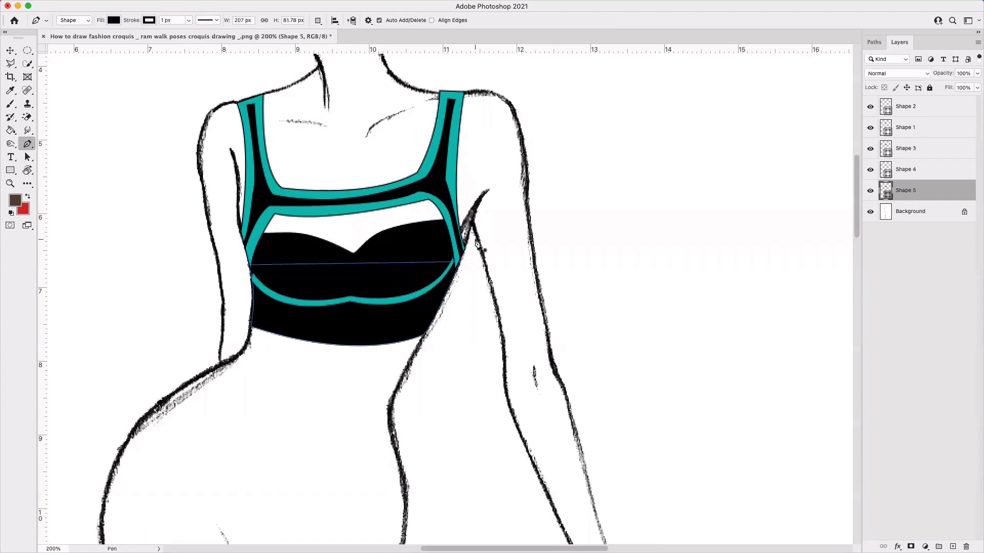
- Draw a thin black centre-front bar from the neckline band down to the underbust band
{"action": "left_click", "coordinate": [345, 299]}
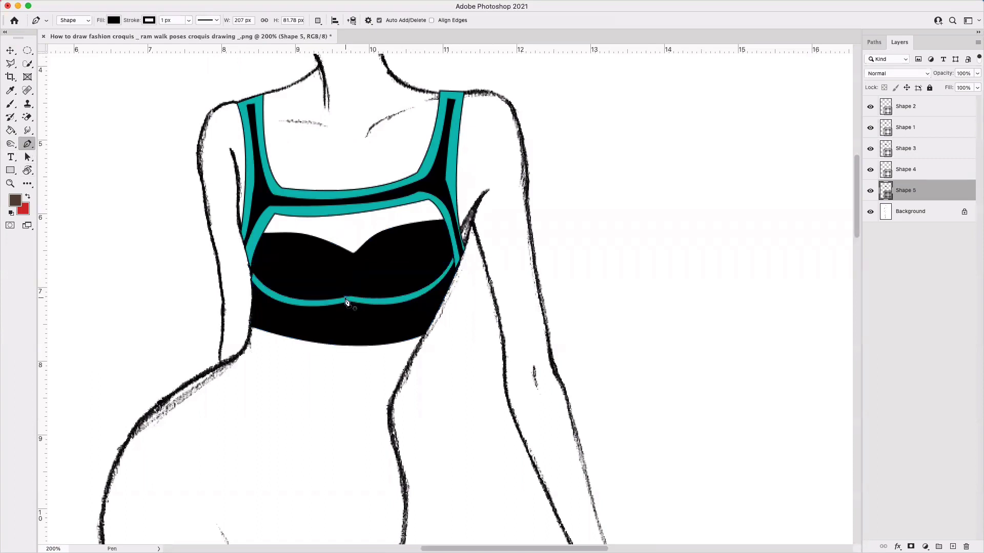
{"action": "left_click", "coordinate": [343, 217]}
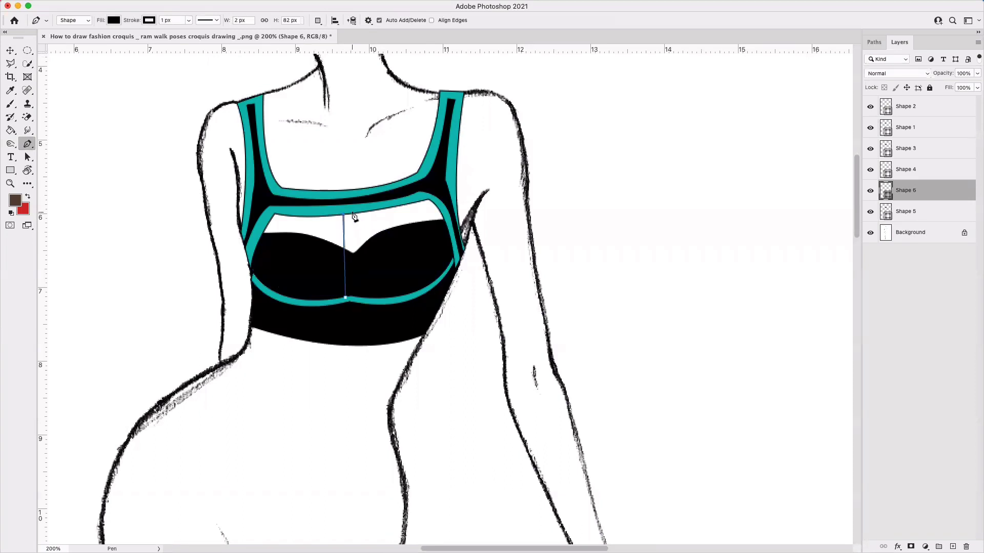
{"action": "left_click", "coordinate": [353, 216]}
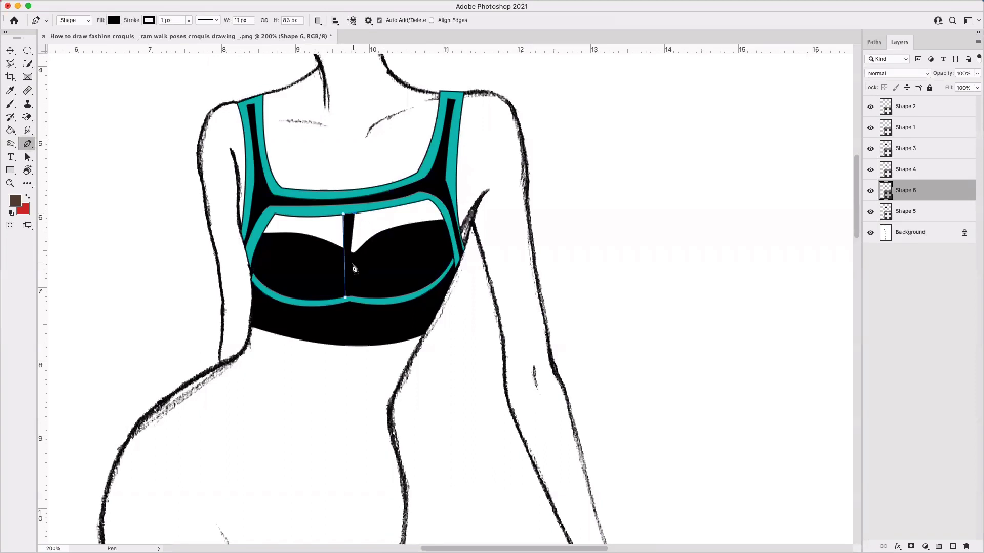
{"action": "left_click", "coordinate": [354, 299]}
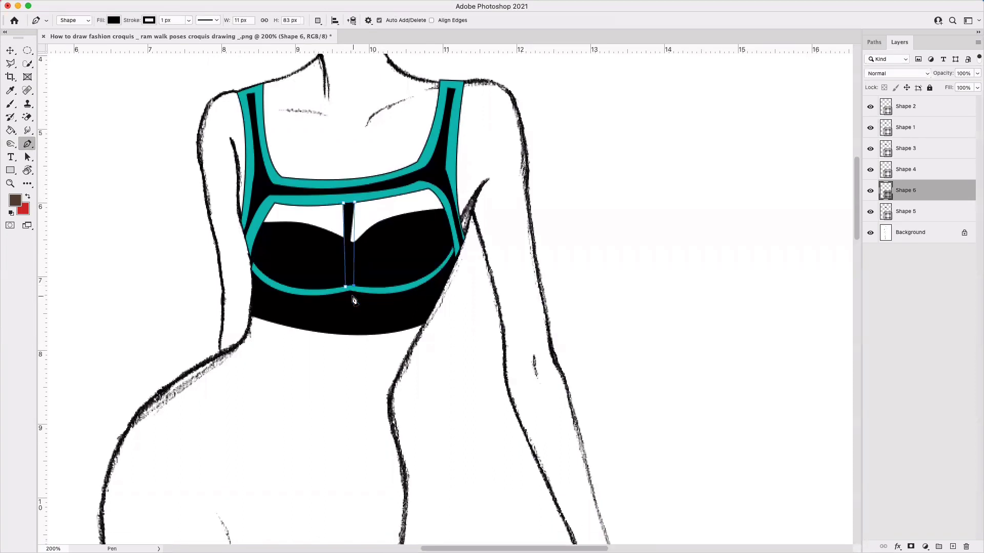
{"action": "scroll", "coordinate": [352, 302], "scroll_direction": "down", "scroll_amount": 1}
{"action": "left_click", "coordinate": [346, 290]}
{"action": "left_click", "coordinate": [11, 50]}
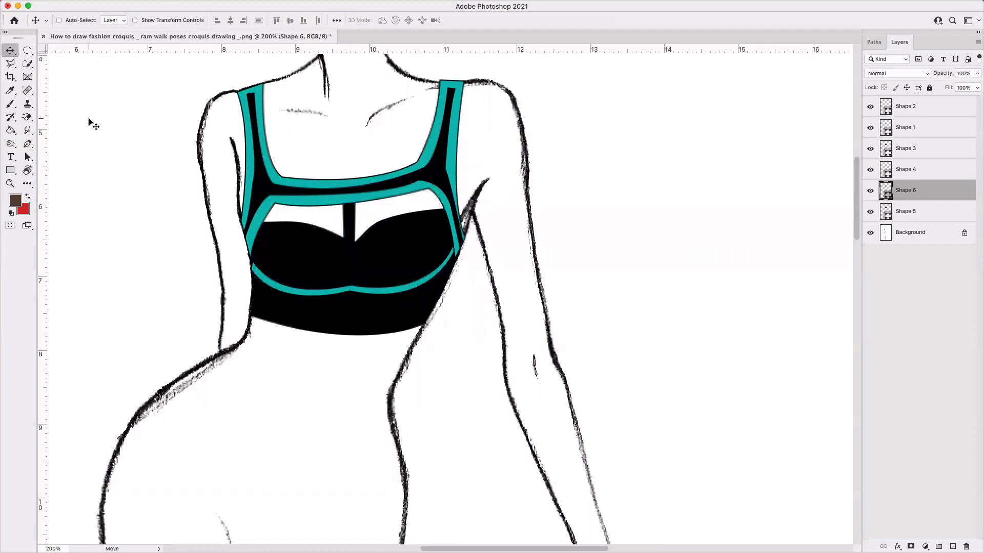
- Zoom out to view the whole figure, then zoom back in on the crop top
{"action": "key", "text": "super+minus"}
{"action": "key", "text": "super+minus"}
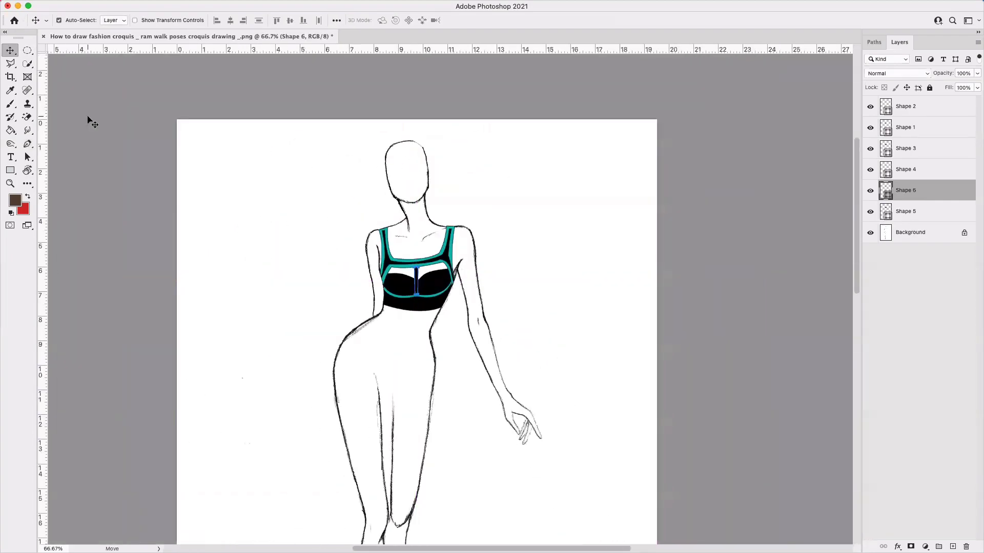
{"action": "key", "text": "super+minus"}
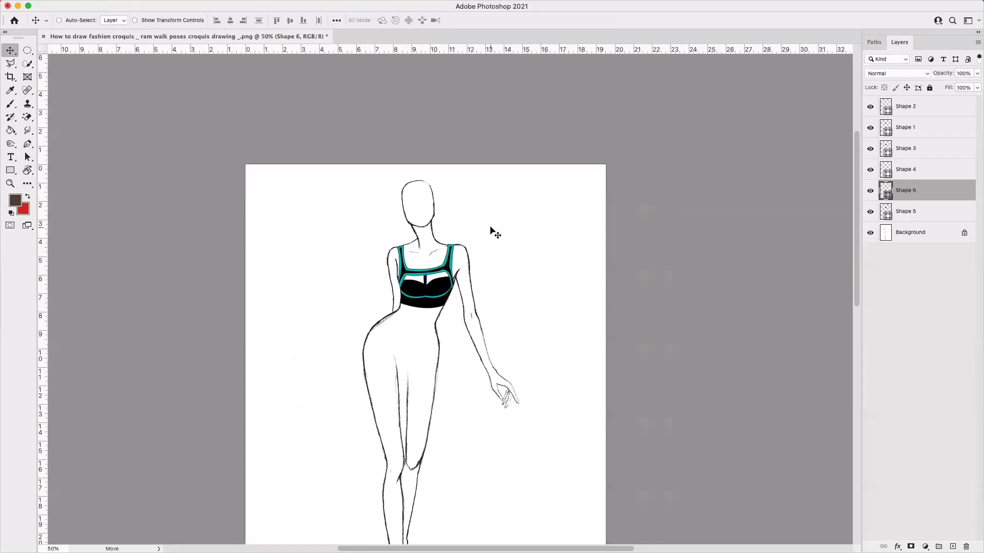
{"action": "key", "text": "super+plus"}
{"action": "key", "text": "super+plus"}
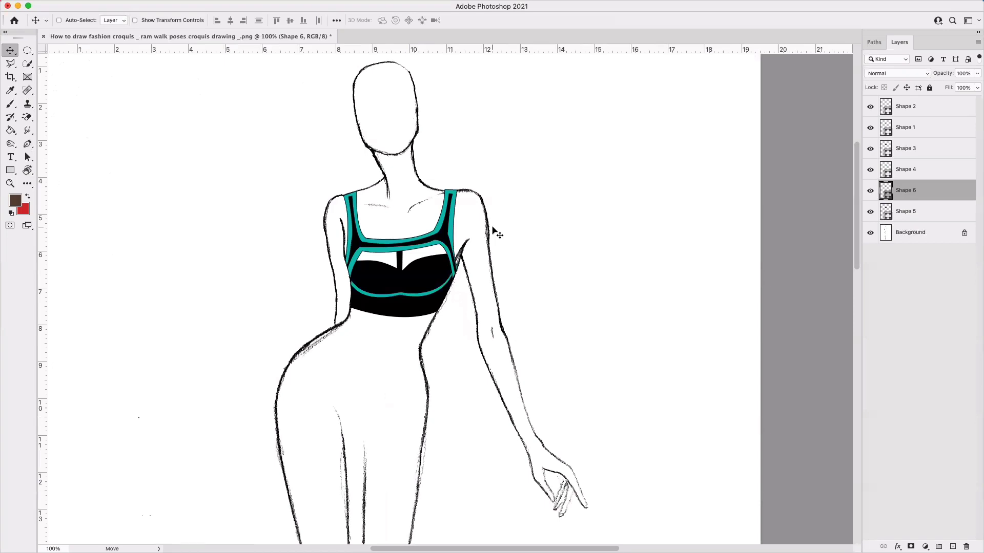
{"action": "scroll", "coordinate": [497, 234], "scroll_direction": "down", "scroll_amount": 3}
{"action": "scroll", "coordinate": [497, 234], "scroll_direction": "right", "scroll_amount": 3}
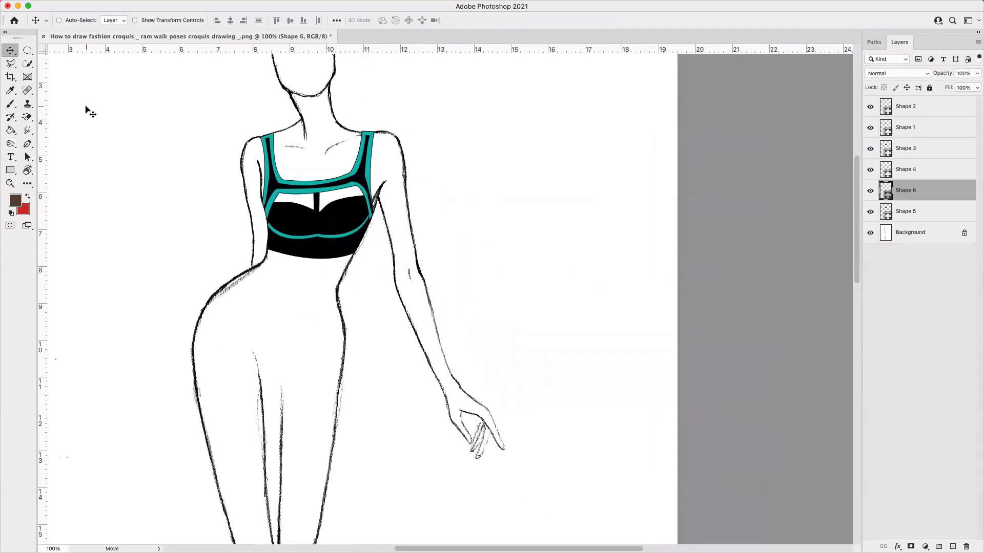
{"action": "left_click", "coordinate": [28, 145]}
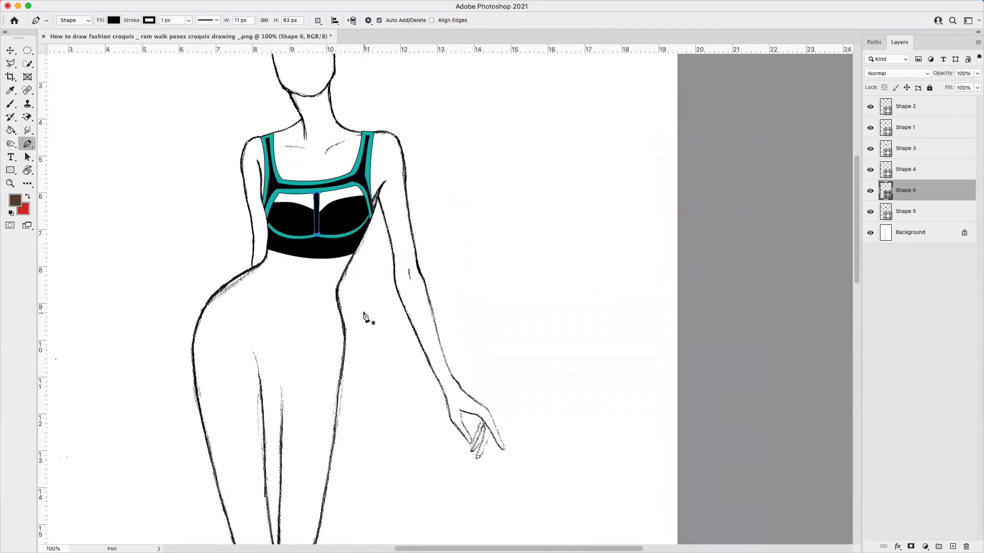
{"action": "key", "text": "super+plus"}
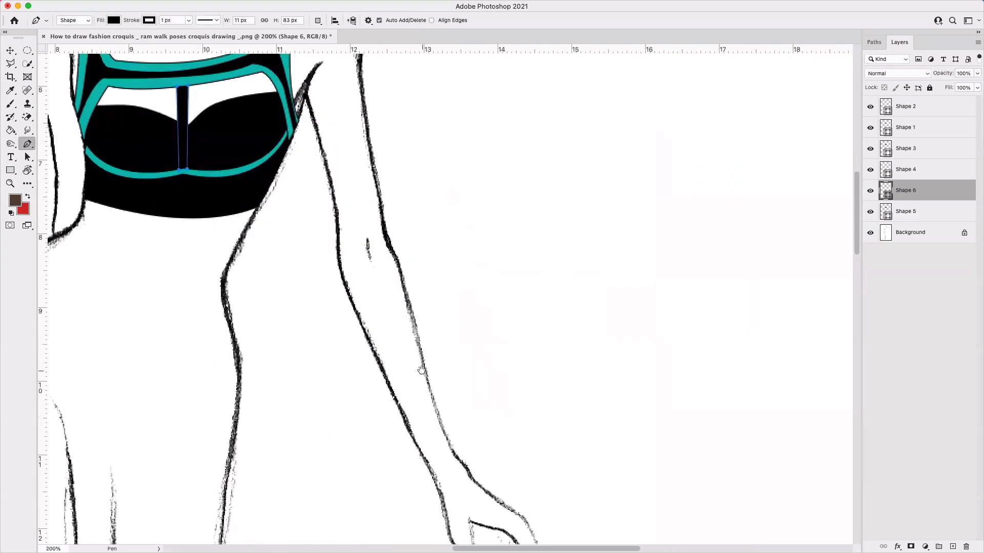
- Group the crop-top layers Shape 1 to Shape 6 and name the group 'top'
{"action": "left_click", "coordinate": [918, 210]}
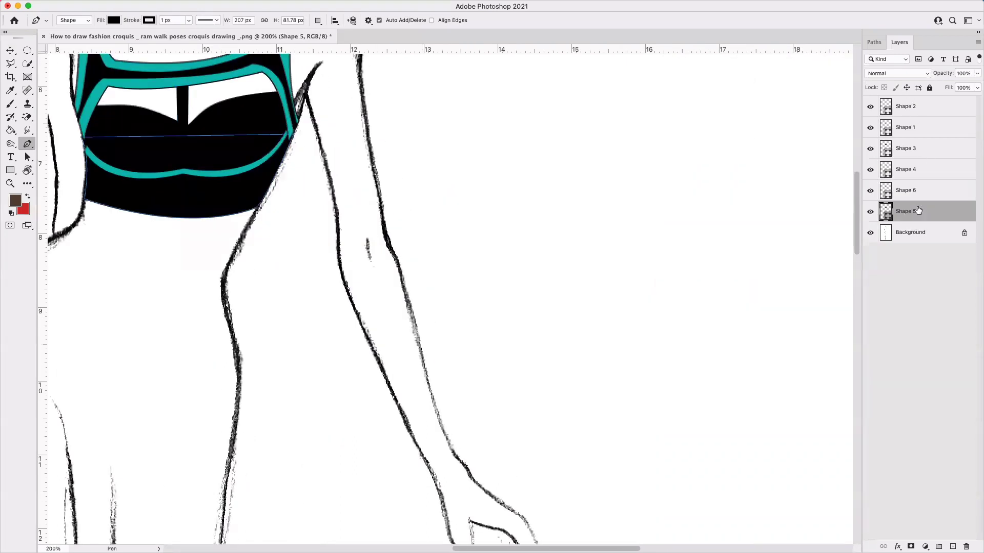
{"action": "left_click", "coordinate": [913, 108], "text": "shift"}
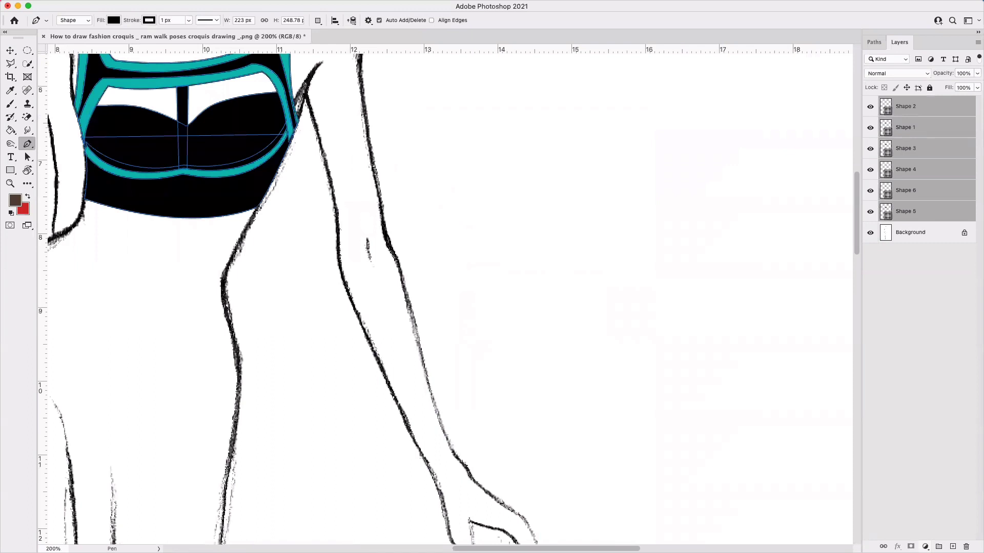
{"action": "left_click", "coordinate": [939, 547]}
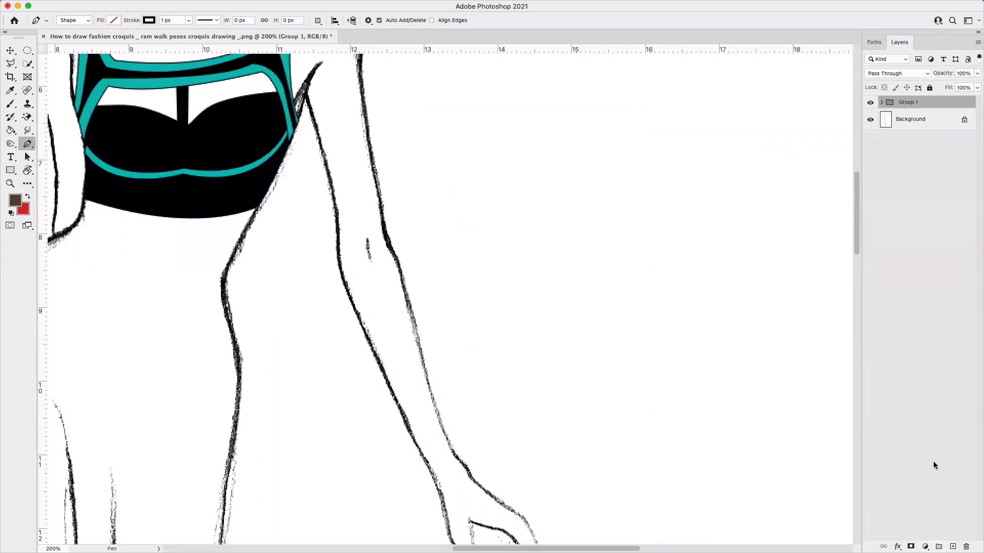
{"action": "double_click", "coordinate": [906, 102]}
{"action": "type", "text": "top"}
{"action": "key", "text": "Return"}
{"action": "scroll", "coordinate": [504, 313], "scroll_direction": "down", "scroll_amount": 5}
{"action": "scroll", "coordinate": [367, 281], "scroll_direction": "right", "scroll_amount": 4}
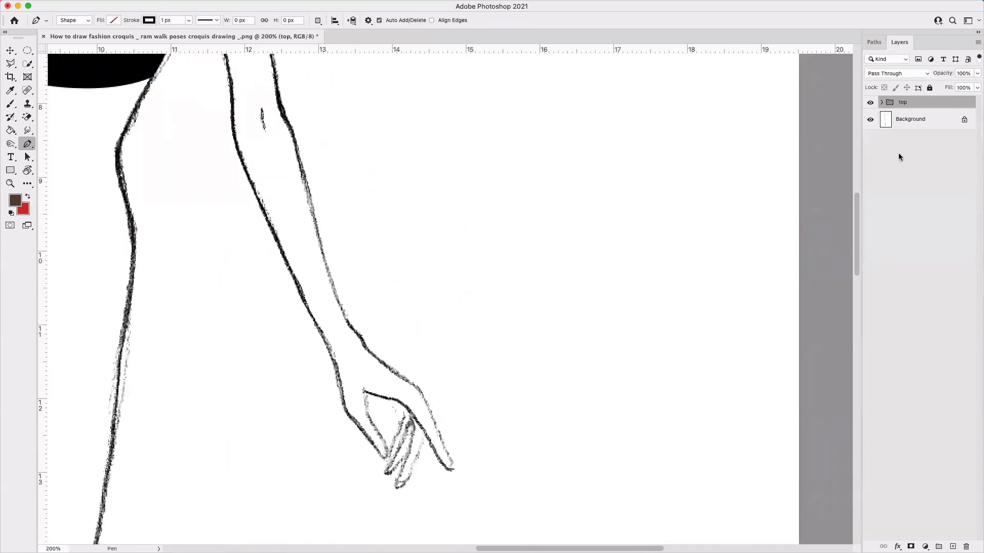
- Trace the glove outline from the wrist along the hand's outer edge around the first fingertip
{"action": "left_click", "coordinate": [331, 350]}
{"action": "left_click", "coordinate": [357, 333]}
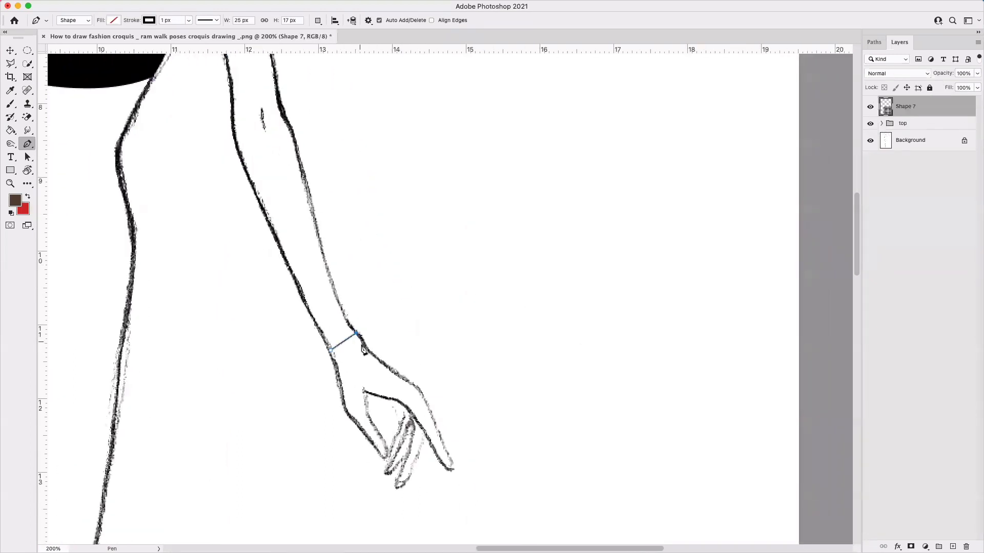
{"action": "left_click", "coordinate": [365, 349]}
{"action": "left_click", "coordinate": [386, 362]}
{"action": "left_click", "coordinate": [410, 380]}
{"action": "left_click", "coordinate": [415, 385]}
{"action": "left_click", "coordinate": [433, 420]}
{"action": "left_click", "coordinate": [454, 467]}
{"action": "left_click", "coordinate": [449, 469]}
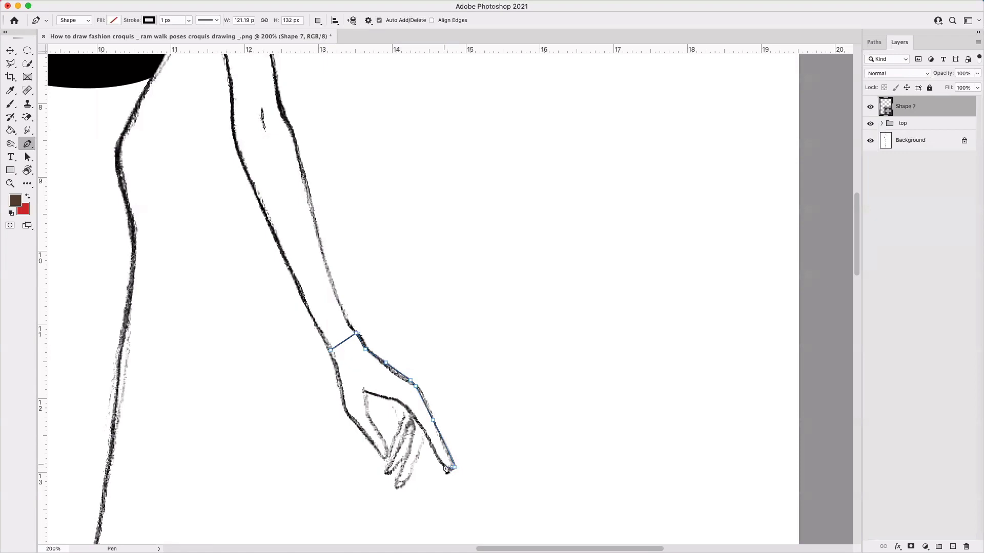
{"action": "left_click", "coordinate": [439, 460]}
- Continue the glove outline around the second and third fingertips
{"action": "left_click", "coordinate": [425, 439]}
{"action": "left_click", "coordinate": [416, 455]}
{"action": "left_click", "coordinate": [408, 478]}
{"action": "left_click", "coordinate": [398, 486]}
{"action": "left_click", "coordinate": [407, 480]}
{"action": "left_click", "coordinate": [383, 471]}
{"action": "left_click", "coordinate": [389, 468]}
{"action": "left_click", "coordinate": [391, 453]}
{"action": "left_click", "coordinate": [397, 429]}
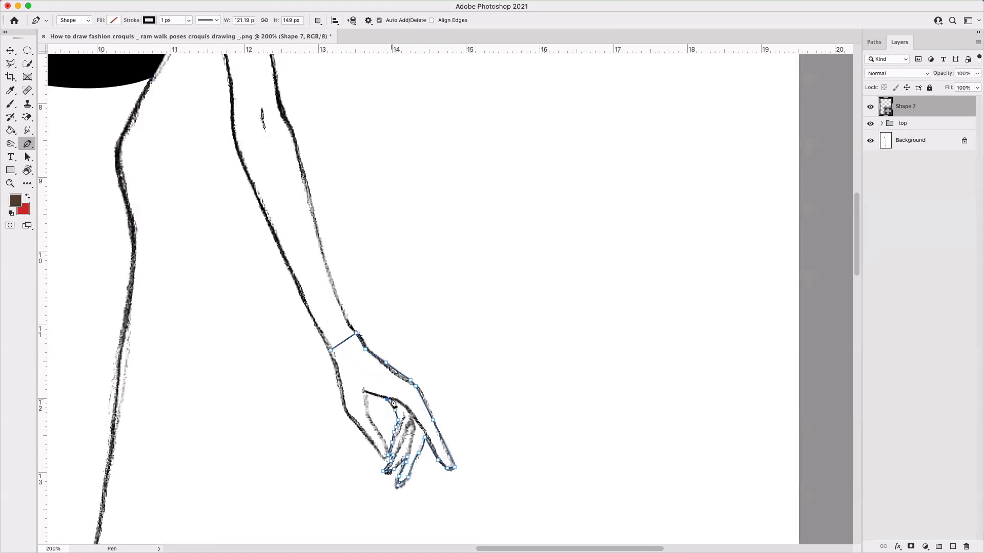
- Outline the last finger, close the path at the wrist and fill the glove black
{"action": "left_click", "coordinate": [364, 392]}
{"action": "left_click", "coordinate": [369, 419]}
{"action": "left_click", "coordinate": [380, 437]}
{"action": "left_click", "coordinate": [386, 459]}
{"action": "left_click", "coordinate": [346, 410]}
{"action": "left_click", "coordinate": [340, 388]}
{"action": "left_click", "coordinate": [330, 351]}
{"action": "left_click", "coordinate": [114, 20]}
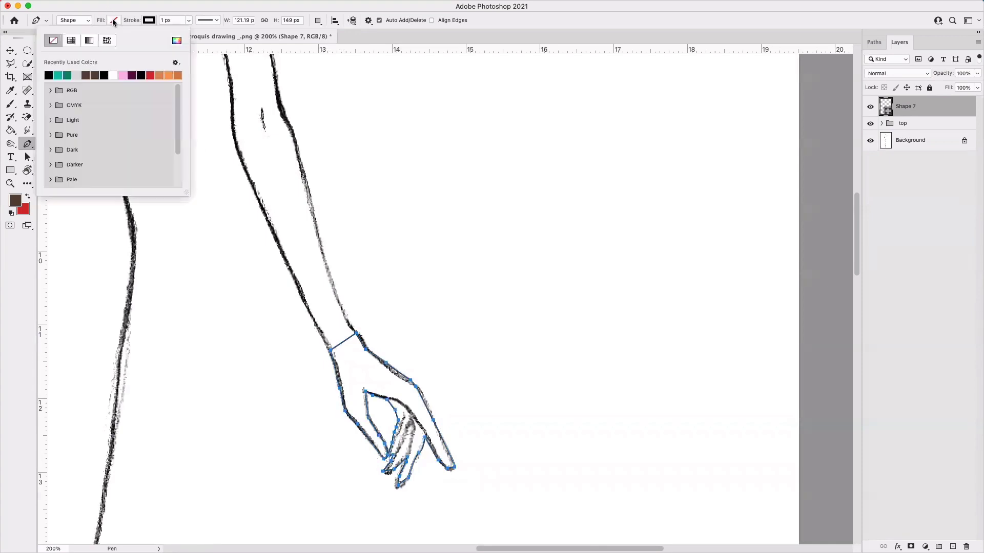
{"action": "left_click", "coordinate": [49, 75]}
{"action": "left_click", "coordinate": [10, 50]}
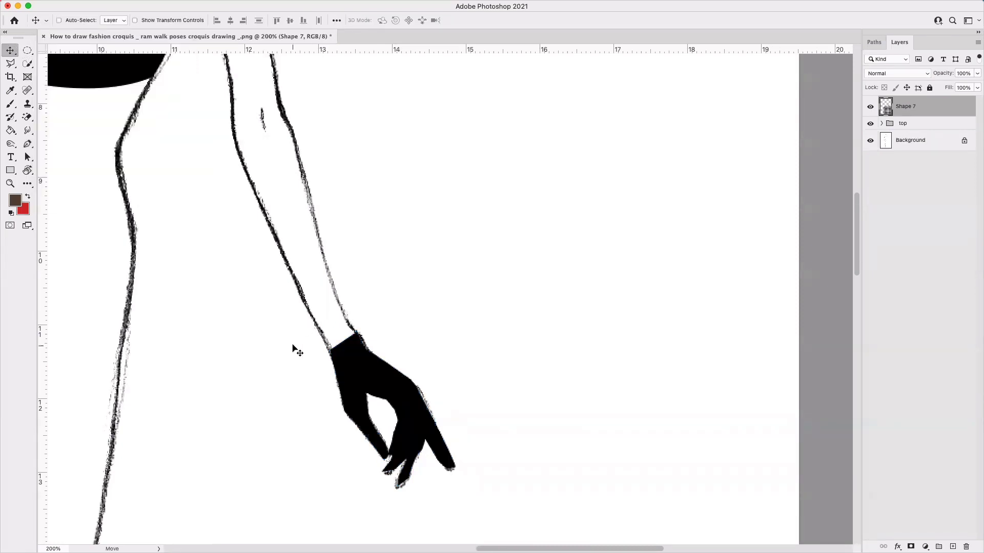
- Draw a teal-filled diamond patch on the back of the glove
{"action": "scroll", "coordinate": [292, 345], "scroll_direction": "up", "scroll_amount": 3}
{"action": "scroll", "coordinate": [292, 345], "scroll_direction": "down", "scroll_amount": 3}
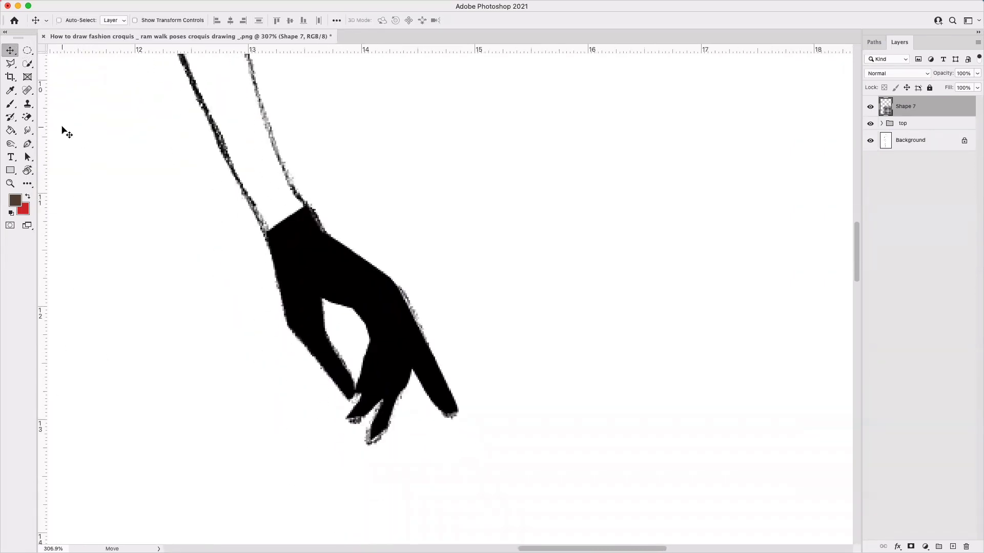
{"action": "left_click", "coordinate": [28, 144]}
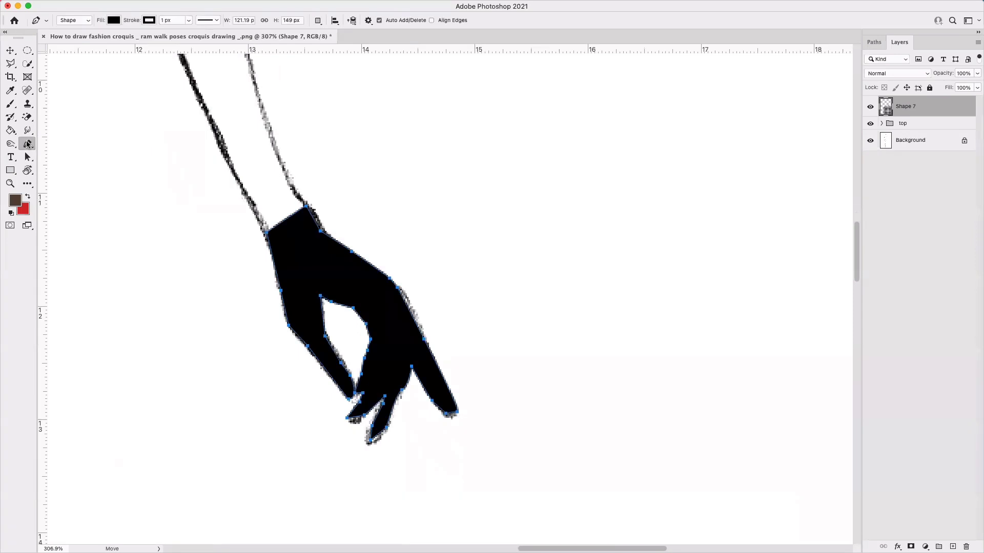
{"action": "left_click", "coordinate": [312, 216]}
{"action": "left_click", "coordinate": [285, 240]}
{"action": "left_click", "coordinate": [314, 217]}
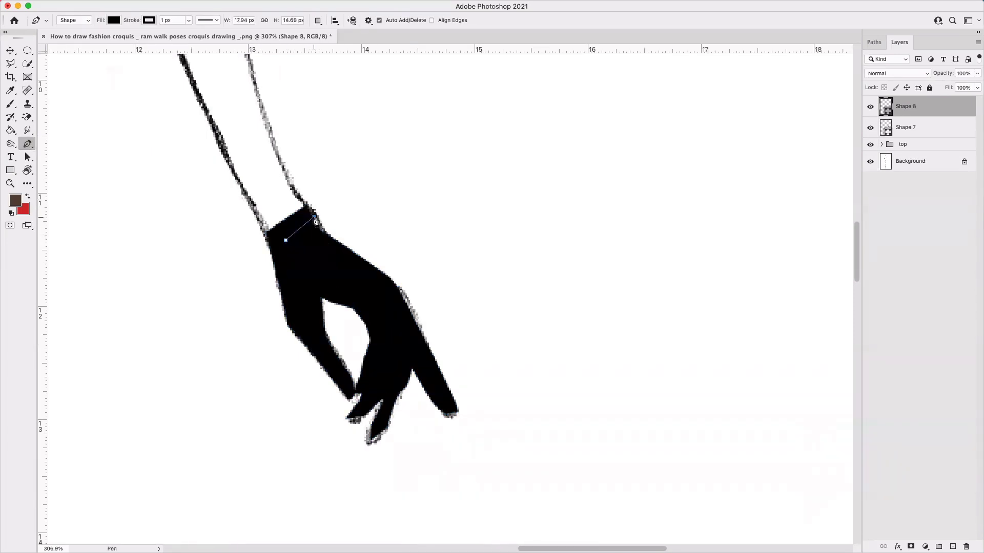
{"action": "left_click", "coordinate": [356, 253]}
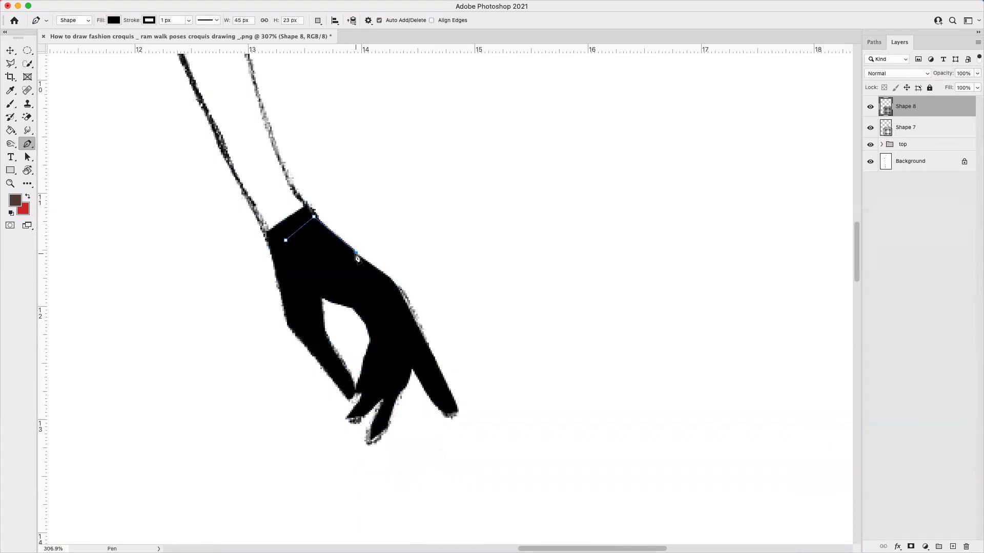
{"action": "left_click", "coordinate": [327, 288]}
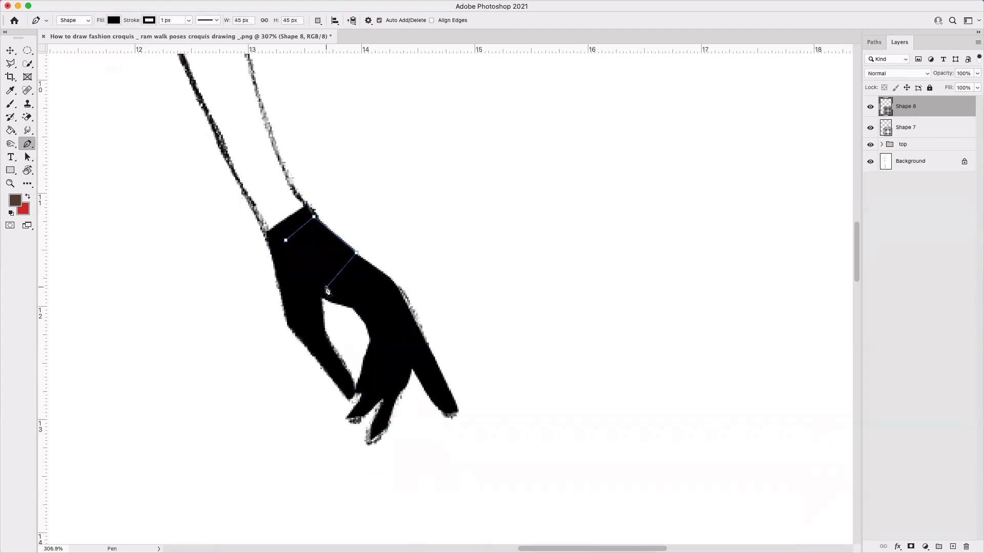
{"action": "left_click", "coordinate": [286, 240]}
{"action": "left_click", "coordinate": [119, 21]}
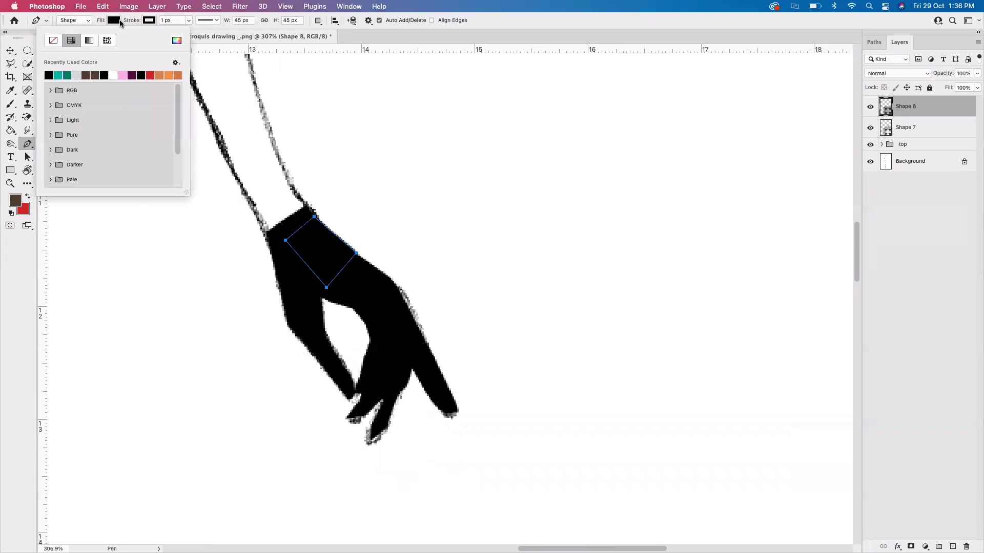
{"action": "left_click", "coordinate": [58, 75]}
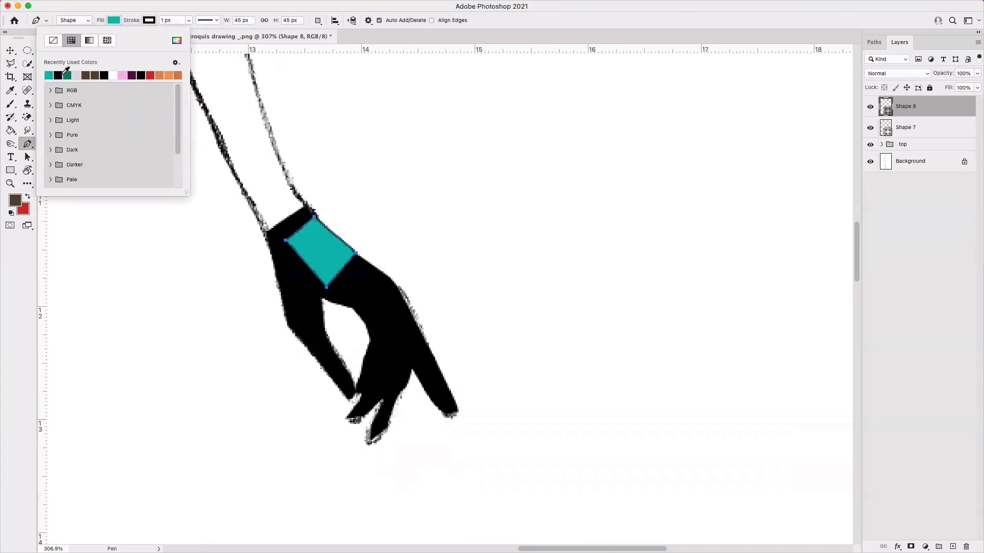
- Draw two crossing diagonal lines forming an X across the diamond
{"action": "left_click", "coordinate": [318, 230]}
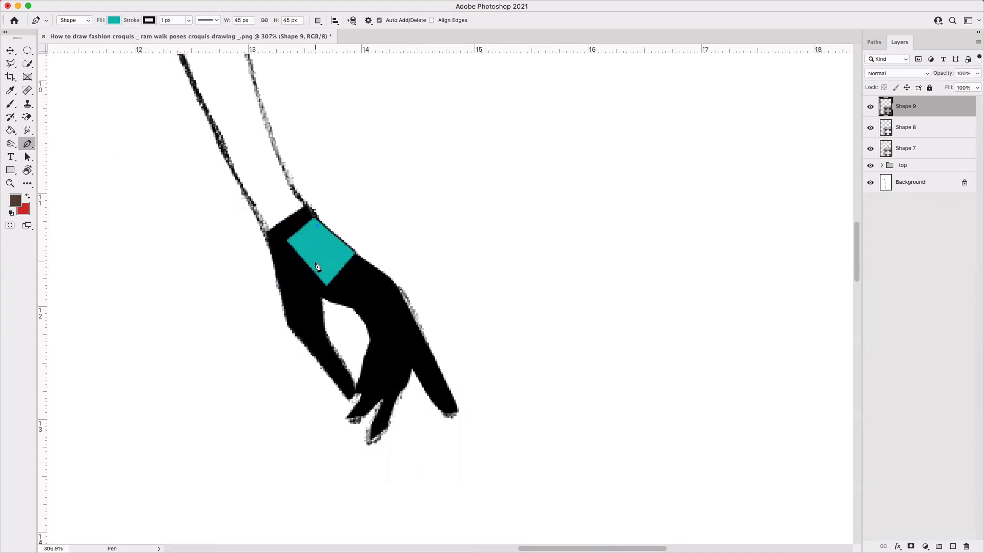
{"action": "left_click", "coordinate": [326, 280]}
{"action": "key", "text": "Escape"}
{"action": "left_click", "coordinate": [354, 254]}
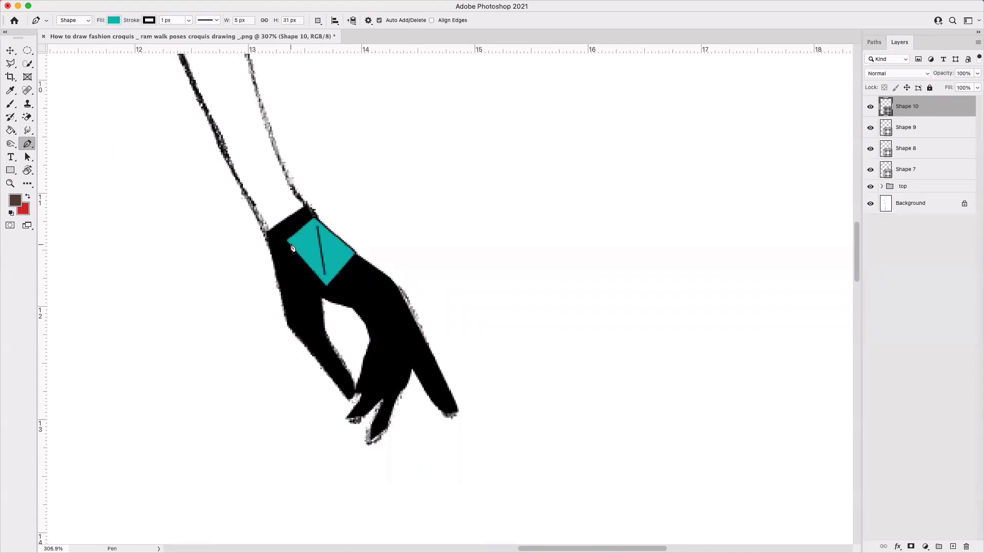
{"action": "left_click", "coordinate": [292, 247]}
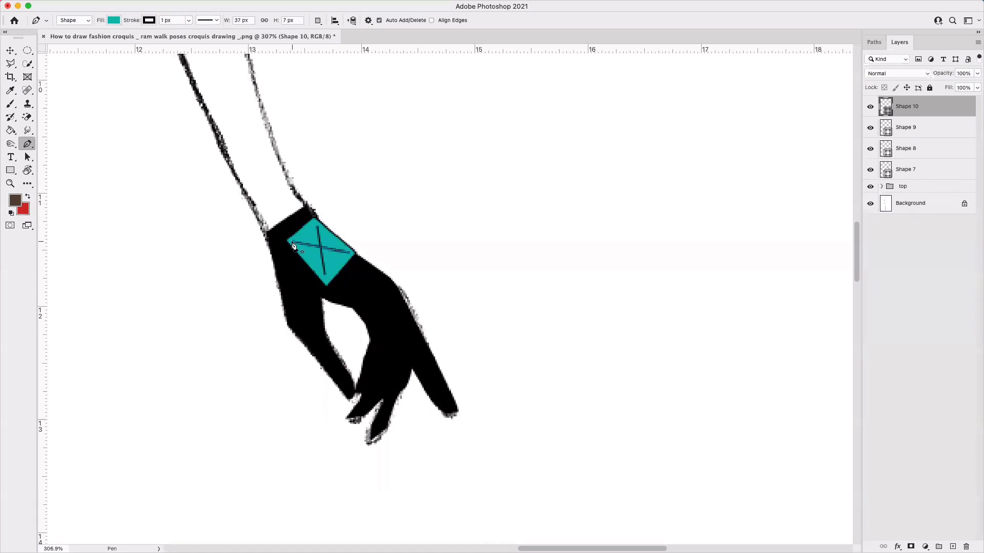
{"action": "left_click", "coordinate": [9, 52]}
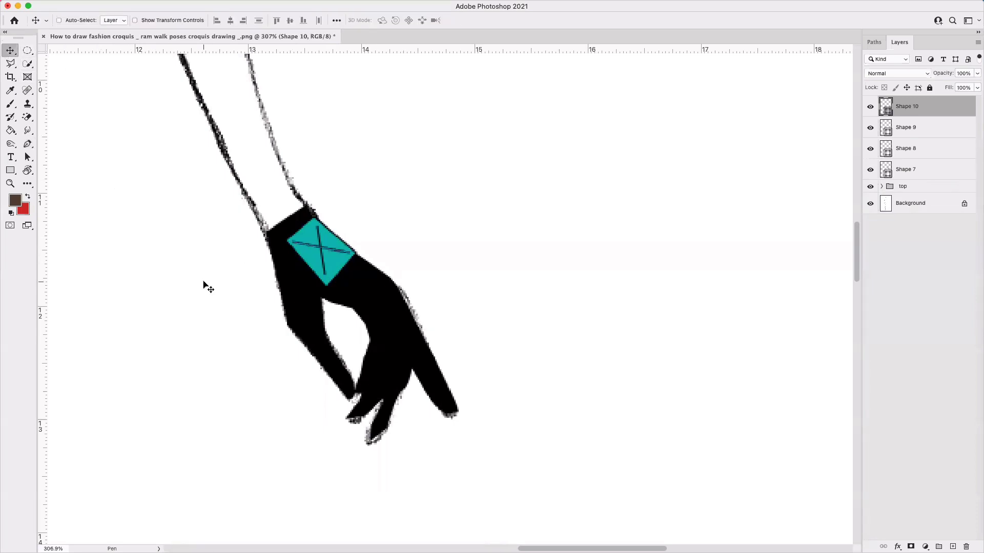
{"action": "scroll", "coordinate": [204, 285], "scroll_direction": "down", "scroll_amount": 5}
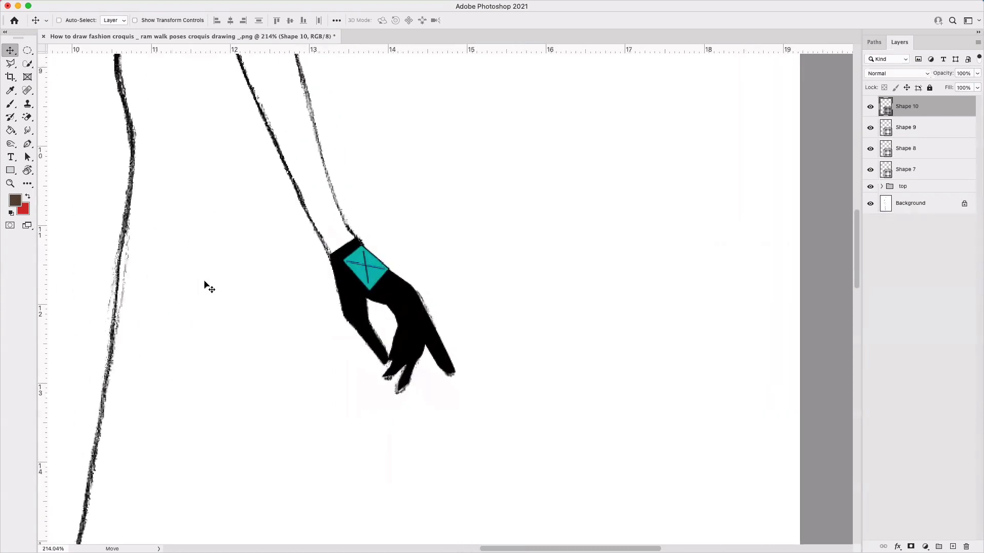
{"action": "scroll", "coordinate": [195, 271], "scroll_direction": "up", "scroll_amount": 5}
{"action": "scroll", "coordinate": [83, 138], "scroll_direction": "down", "scroll_amount": 4}
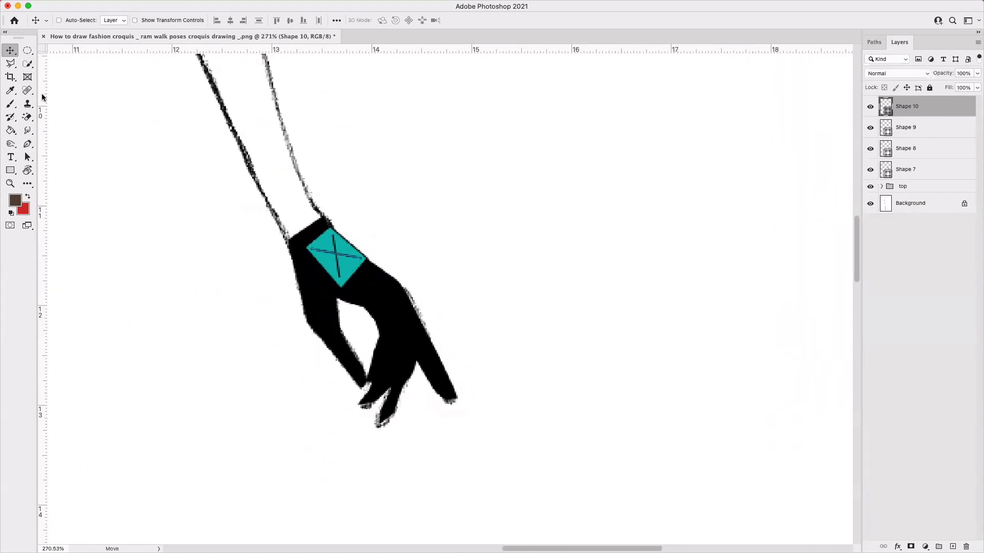
- Trace a new four-corner shape over the diamond's outline as Shape 11
{"action": "left_click", "coordinate": [28, 144]}
{"action": "scroll", "coordinate": [356, 316], "scroll_direction": "up", "scroll_amount": 1}
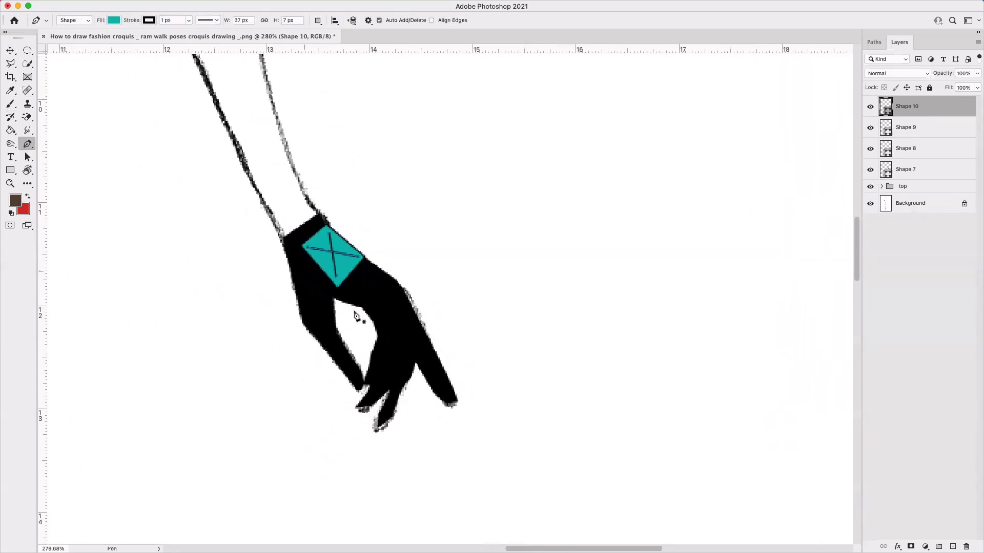
{"action": "scroll", "coordinate": [356, 315], "scroll_direction": "up", "scroll_amount": 1}
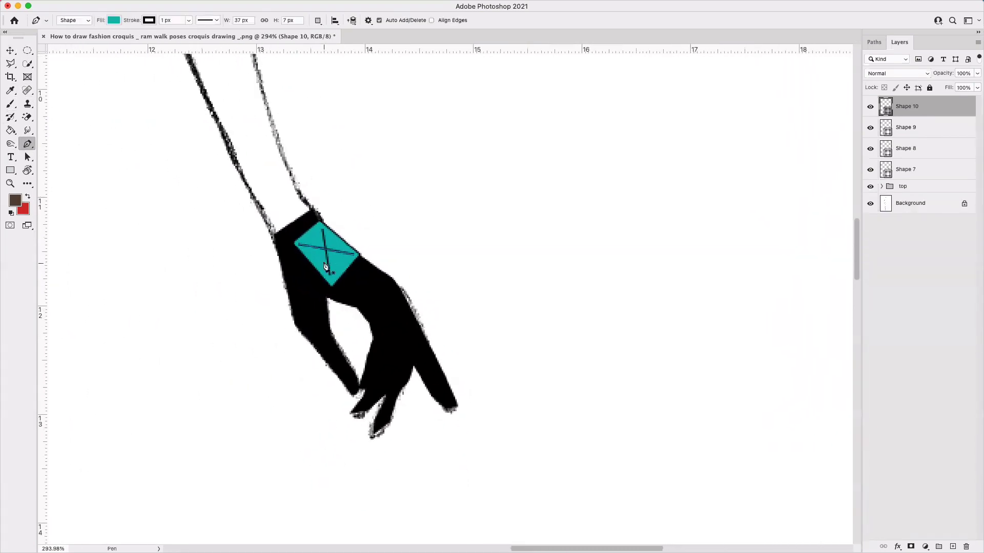
{"action": "left_click", "coordinate": [319, 225]}
{"action": "left_click", "coordinate": [296, 244]}
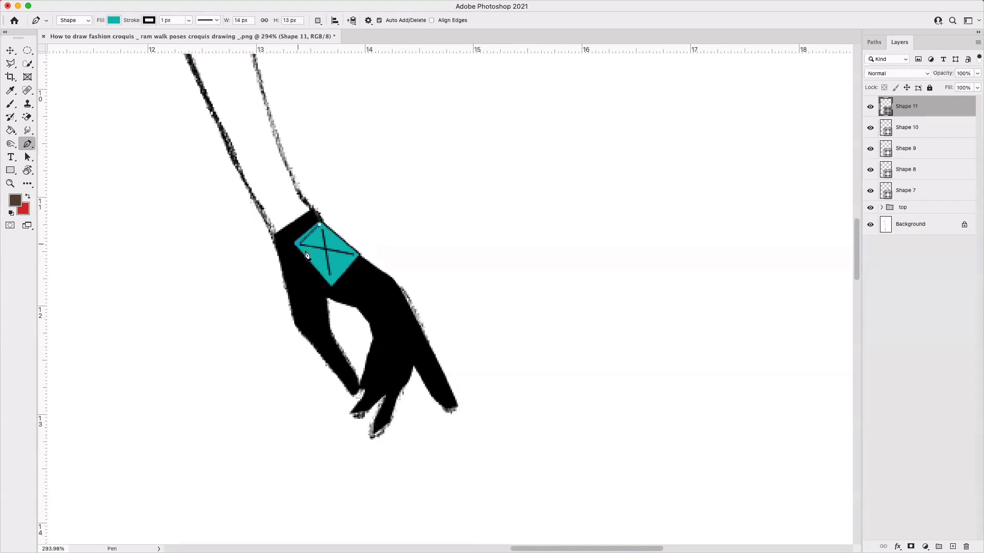
{"action": "left_click", "coordinate": [333, 282]}
{"action": "left_click", "coordinate": [358, 254]}
{"action": "left_click", "coordinate": [321, 226]}
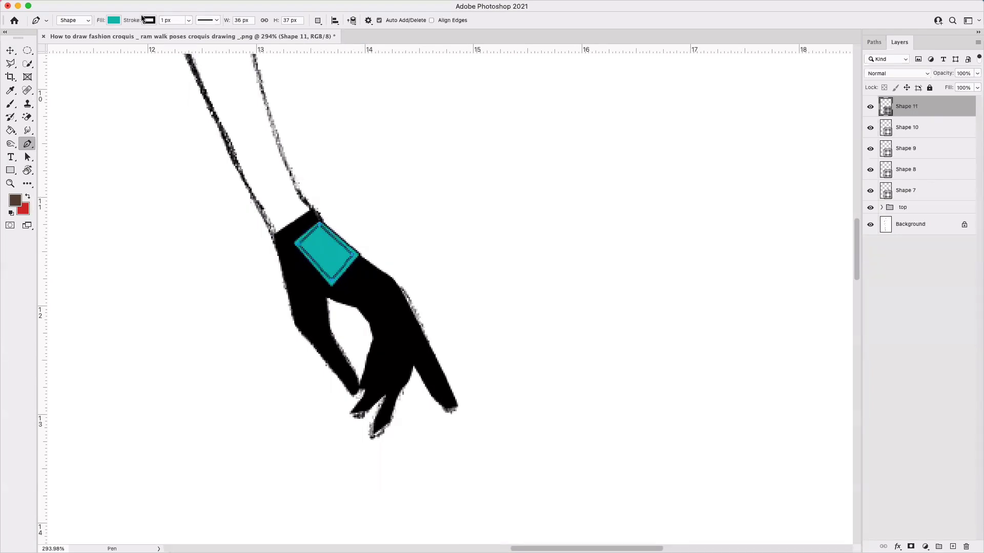
- Set the Shape 11 diamond outline to No Color fill
{"action": "left_click", "coordinate": [114, 20]}
{"action": "left_click", "coordinate": [53, 39]}
{"action": "key", "text": "Escape"}
{"action": "left_click", "coordinate": [114, 21]}
{"action": "left_click", "coordinate": [53, 40]}
{"action": "key", "text": "Escape"}
- Group the glove layers Shape 7 to Shape 11 and name the group 'gloves'
{"action": "key", "text": "v"}
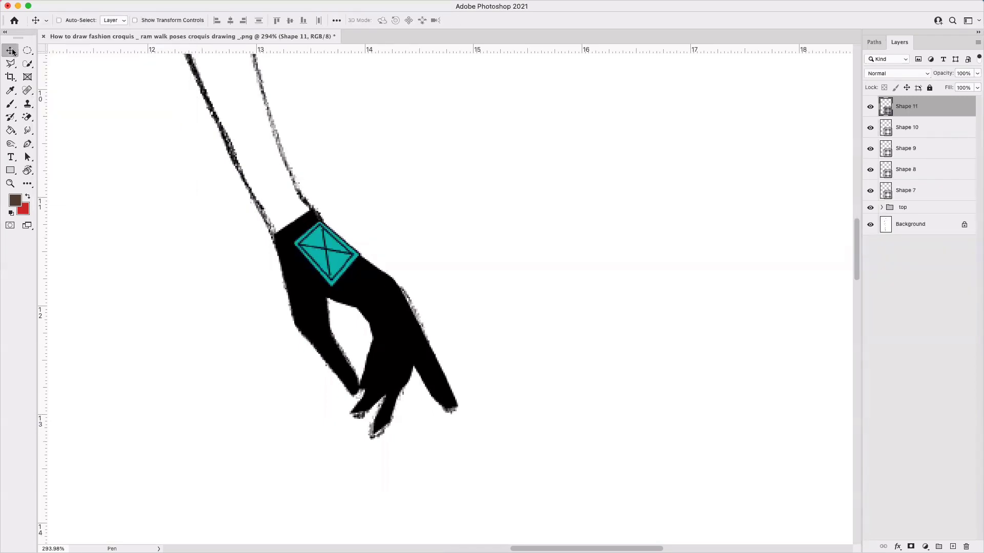
{"action": "scroll", "coordinate": [228, 313], "scroll_direction": "down", "scroll_amount": 5}
{"action": "scroll", "coordinate": [228, 312], "scroll_direction": "down", "scroll_amount": 5}
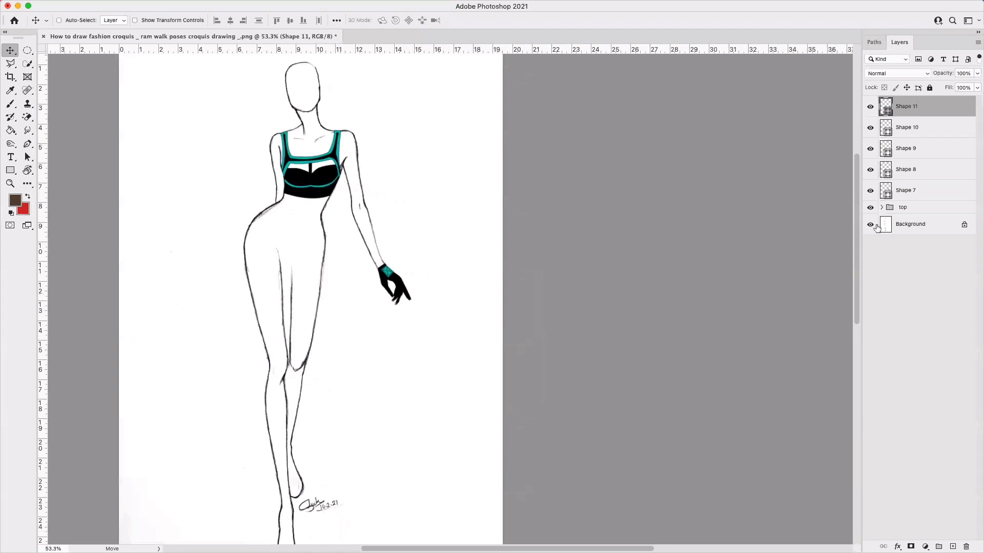
{"action": "left_click", "coordinate": [942, 190], "text": "shift"}
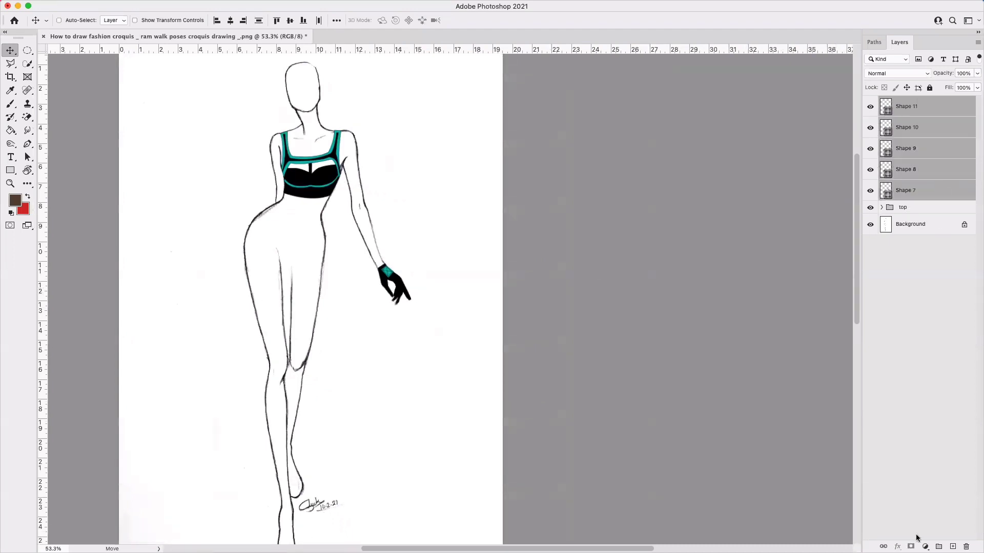
{"action": "left_click", "coordinate": [939, 547]}
{"action": "double_click", "coordinate": [915, 104]}
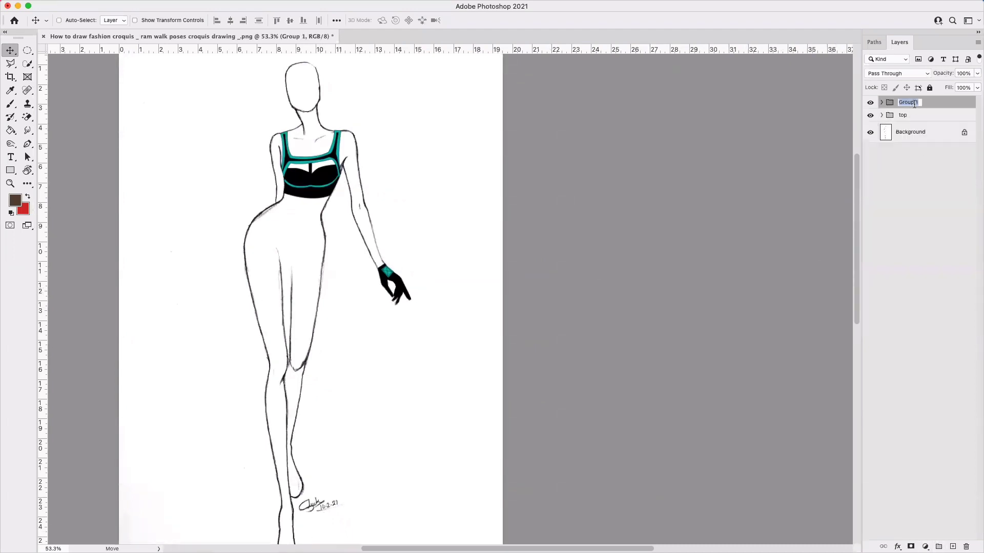
{"action": "type", "text": "gloves"}
{"action": "key", "text": "Return"}
- Zoom in on the waist and legs with the Pen tool selected
{"action": "key", "text": "super+plus"}
{"action": "left_click", "coordinate": [27, 144]}
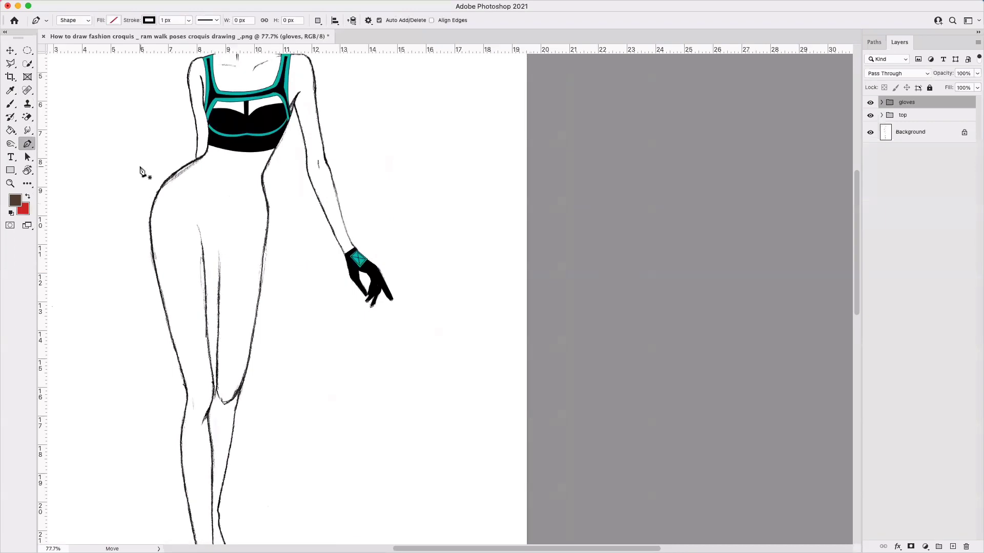
{"action": "key", "text": "super+plus"}
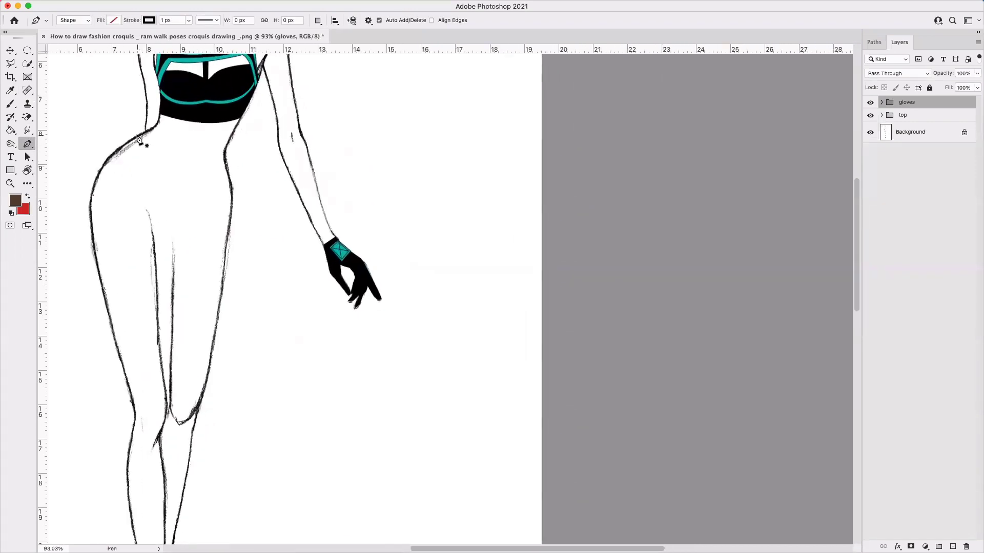
- Begin the leggings outline at the left waist, curving across the waist and down the hip
{"action": "left_click", "coordinate": [138, 137]}
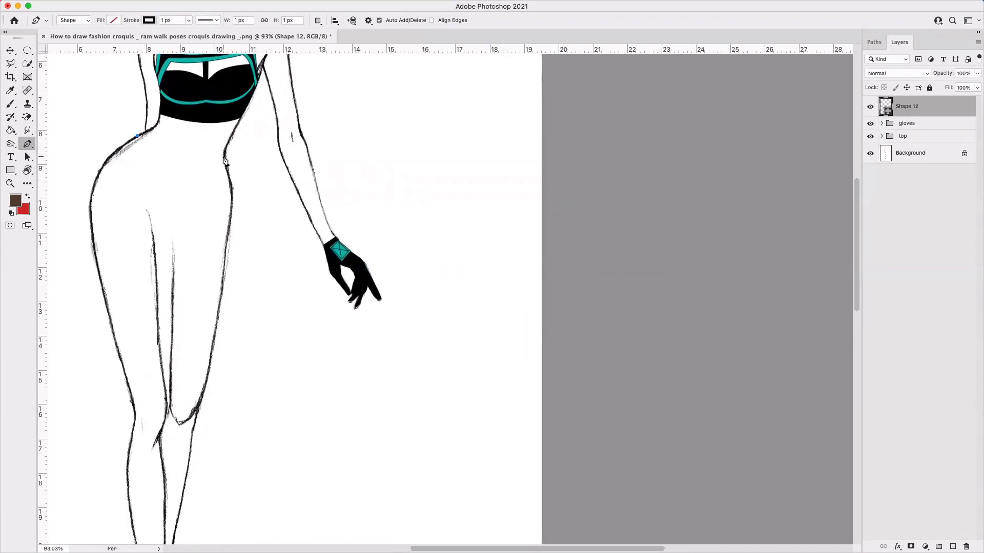
{"action": "left_click_drag", "start_coordinate": [223, 158], "coordinate": [259, 150]}
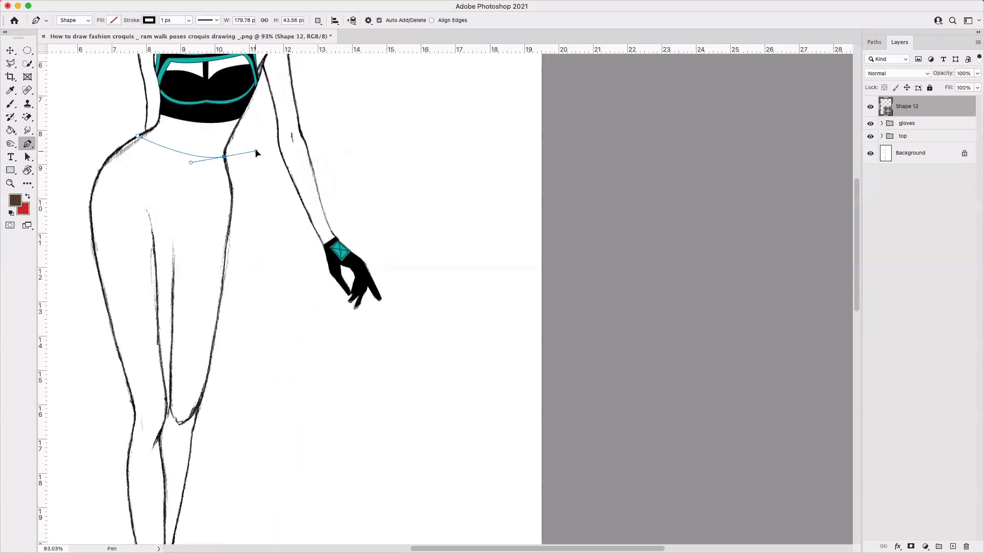
{"action": "left_click", "coordinate": [224, 157], "text": "alt"}
{"action": "left_click_drag", "start_coordinate": [228, 237], "coordinate": [215, 285]}
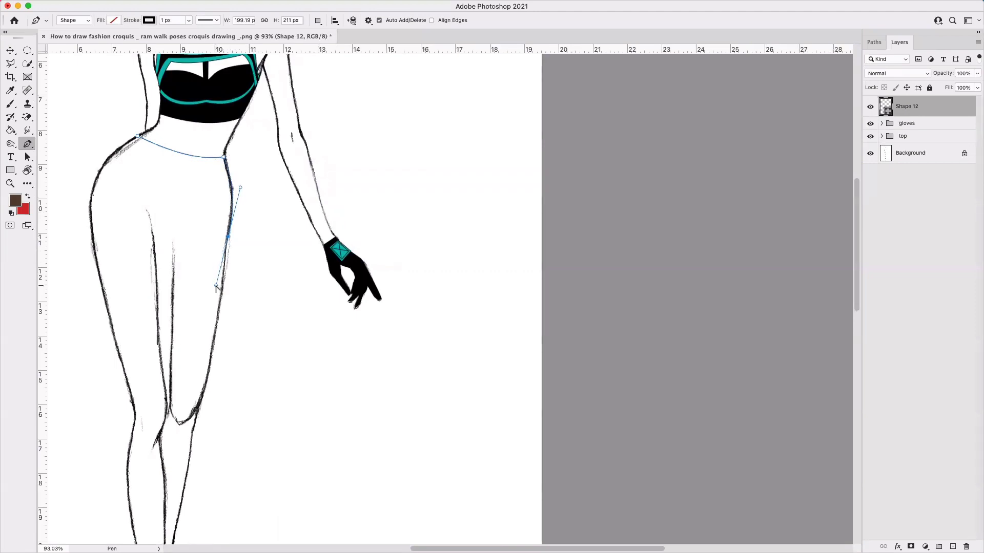
{"action": "left_click", "coordinate": [228, 238], "text": "alt"}
{"action": "scroll", "coordinate": [229, 244], "scroll_direction": "down", "scroll_amount": 5}
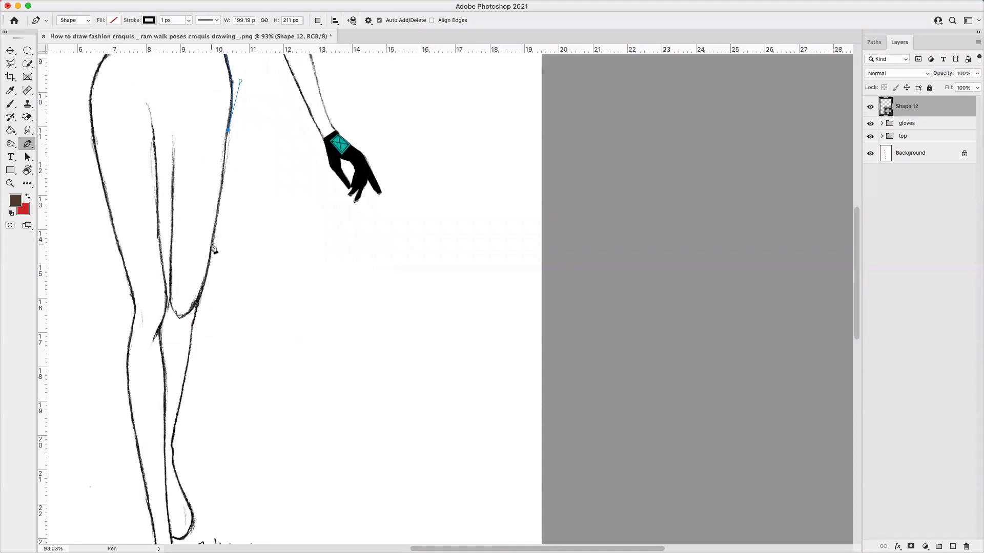
- Trace the outline down the inner leg past the knee to the lower leg
{"action": "left_click", "coordinate": [213, 244]}
{"action": "left_click", "coordinate": [180, 260]}
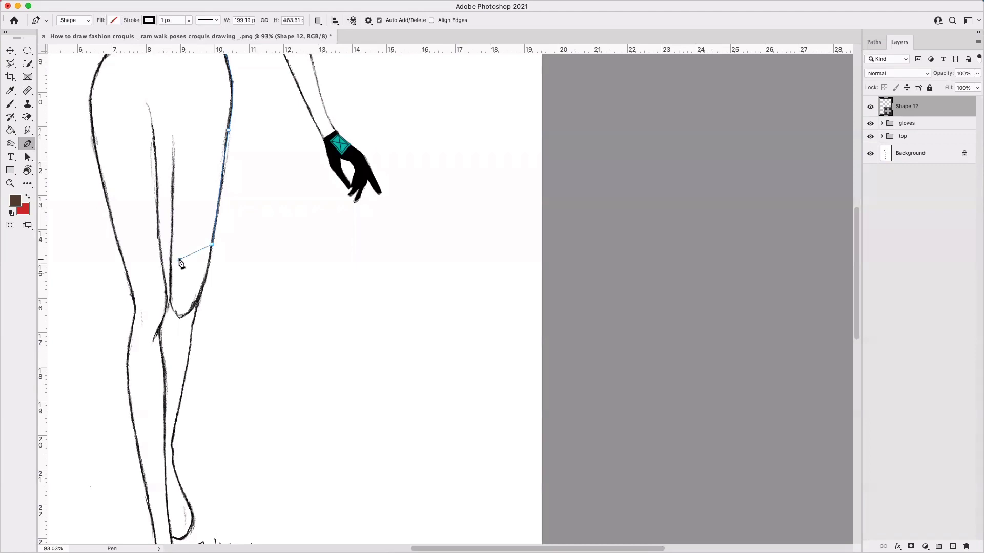
{"action": "left_click", "coordinate": [178, 323]}
{"action": "left_click", "coordinate": [190, 343]}
{"action": "scroll", "coordinate": [191, 348], "scroll_direction": "down", "scroll_amount": 5}
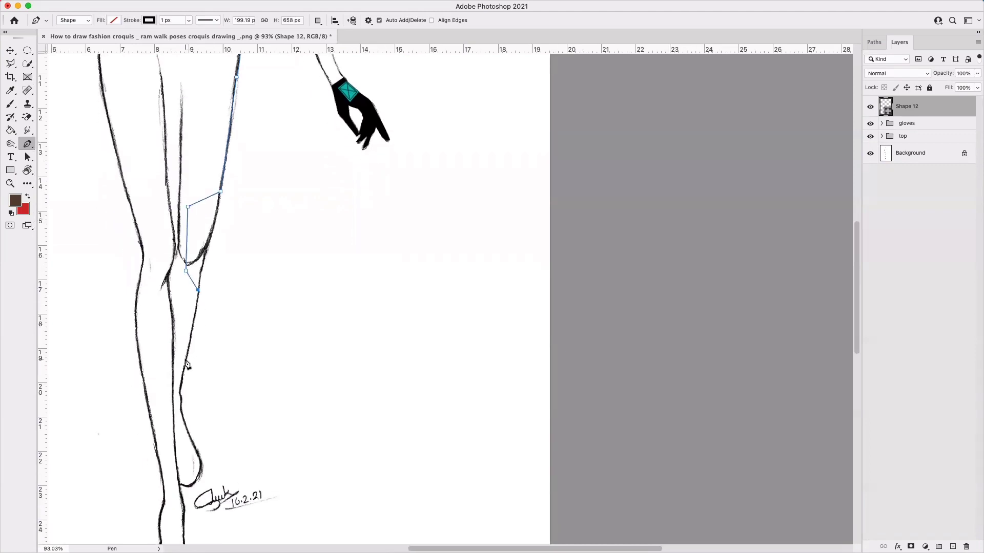
{"action": "left_click_drag", "start_coordinate": [185, 360], "coordinate": [181, 369]}
{"action": "left_click", "coordinate": [180, 387]}
- Cross the leg and run the outline back up past the knee toward the thigh
{"action": "left_click", "coordinate": [173, 386]}
{"action": "left_click", "coordinate": [173, 347]}
{"action": "left_click", "coordinate": [168, 277]}
{"action": "left_click", "coordinate": [176, 252]}
{"action": "left_click", "coordinate": [179, 193]}
{"action": "scroll", "coordinate": [181, 196], "scroll_direction": "up", "scroll_amount": 3}
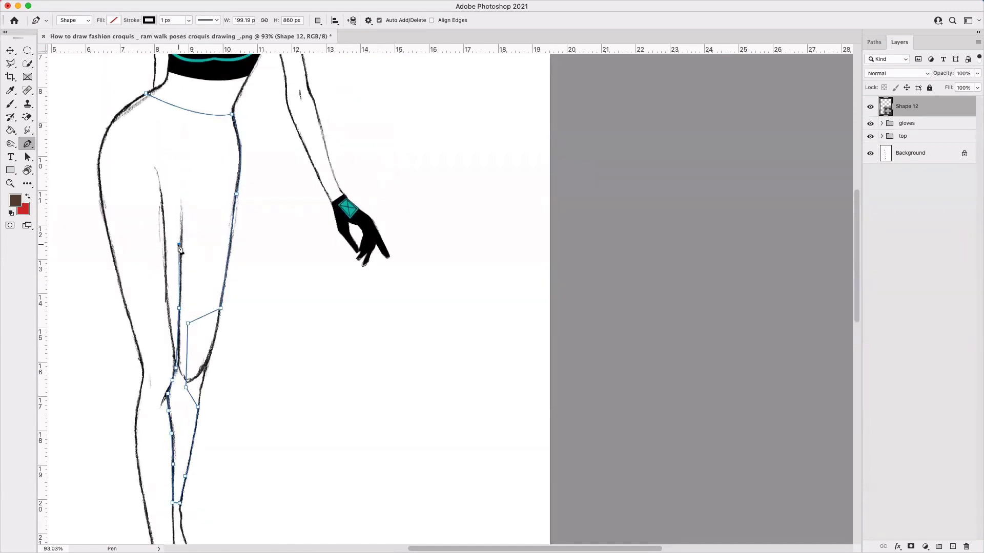
- Redraw the inner-thigh curve, add a lower inner-leg point, and save the file
{"action": "left_click", "coordinate": [181, 212]}
{"action": "left_click_drag", "start_coordinate": [160, 211], "coordinate": [152, 200]}
{"action": "key", "text": "super+z"}
{"action": "left_click_drag", "start_coordinate": [160, 193], "coordinate": [149, 186]}
{"action": "left_click", "coordinate": [165, 241]}
{"action": "scroll", "coordinate": [180, 380], "scroll_direction": "up", "scroll_amount": 5}
{"action": "scroll", "coordinate": [179, 380], "scroll_direction": "up", "scroll_amount": 5}
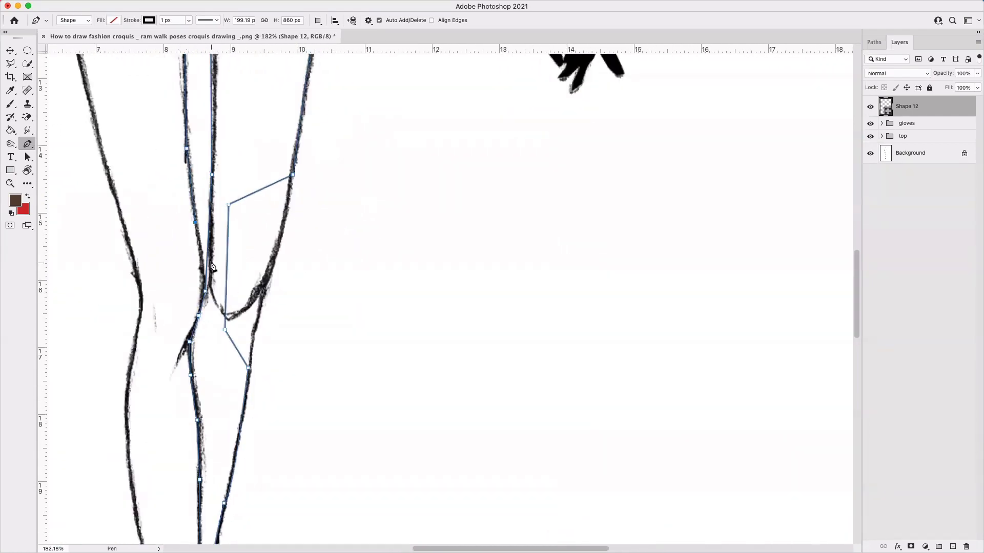
{"action": "scroll", "coordinate": [200, 250], "scroll_direction": "down", "scroll_amount": 3}
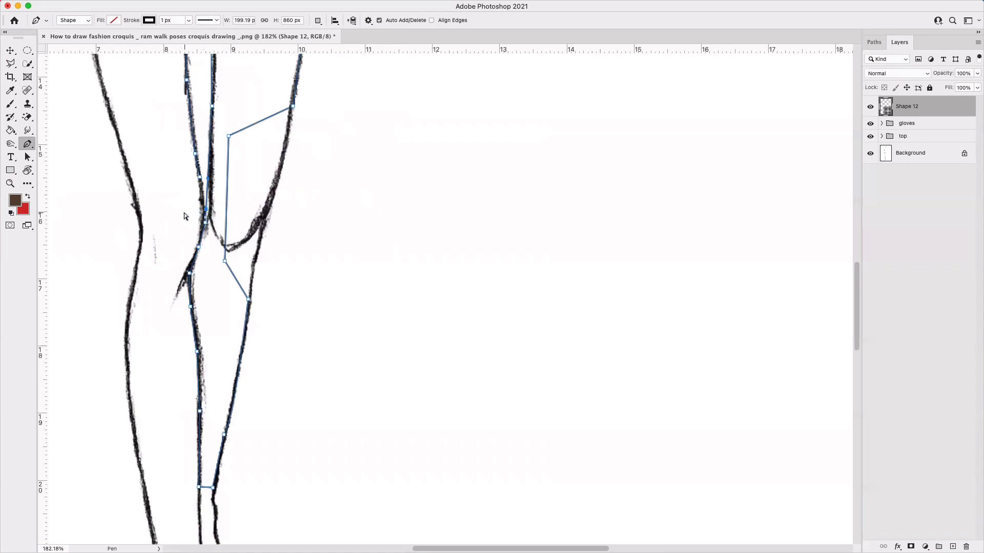
{"action": "key", "text": "super+s"}
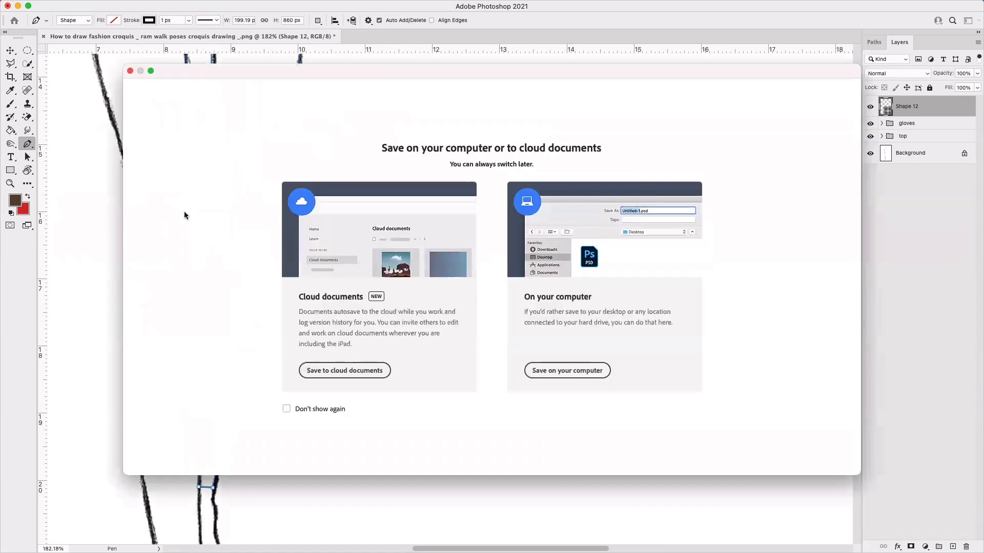
{"action": "left_click", "coordinate": [131, 71]}
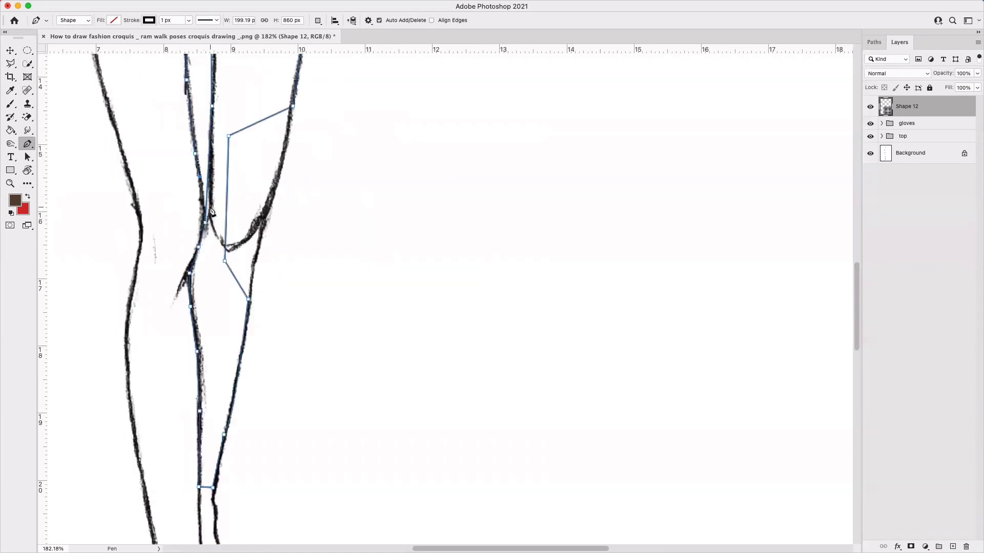
- Trace the second leg down past the knee to a corner near the ankle
{"action": "left_click", "coordinate": [202, 201]}
{"action": "left_click_drag", "start_coordinate": [187, 282], "coordinate": [169, 316]}
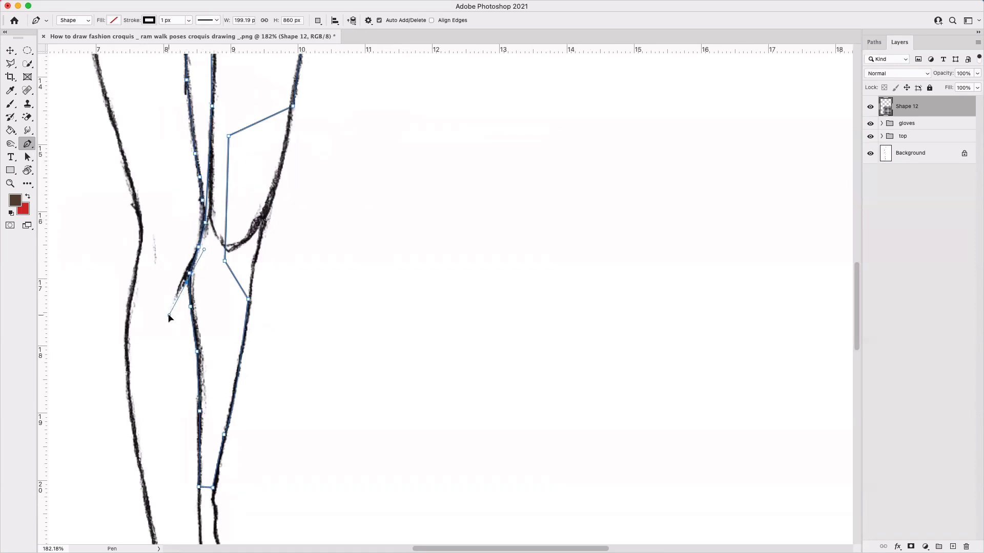
{"action": "left_click", "coordinate": [187, 283], "text": "alt"}
{"action": "scroll", "coordinate": [187, 285], "scroll_direction": "down", "scroll_amount": 5}
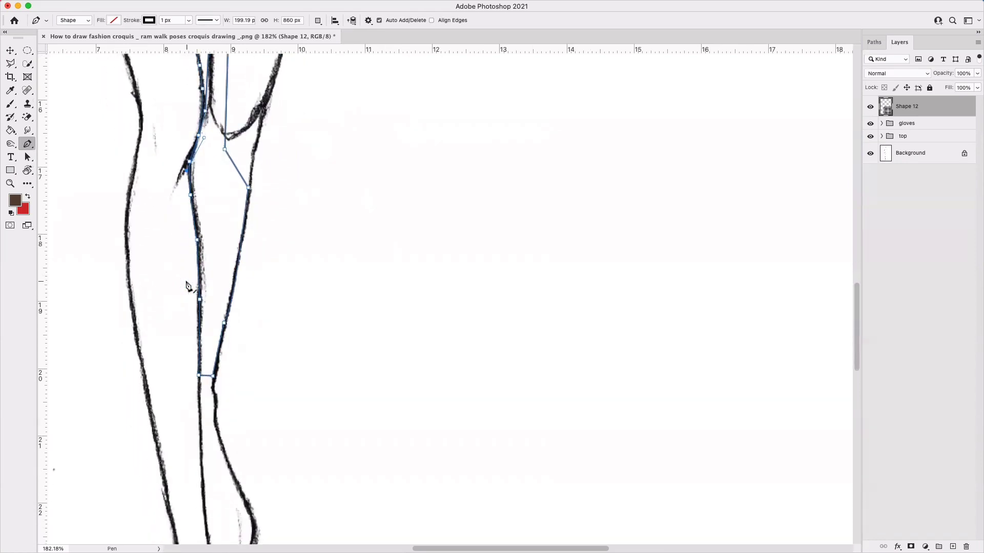
{"action": "left_click_drag", "start_coordinate": [199, 388], "coordinate": [189, 494]}
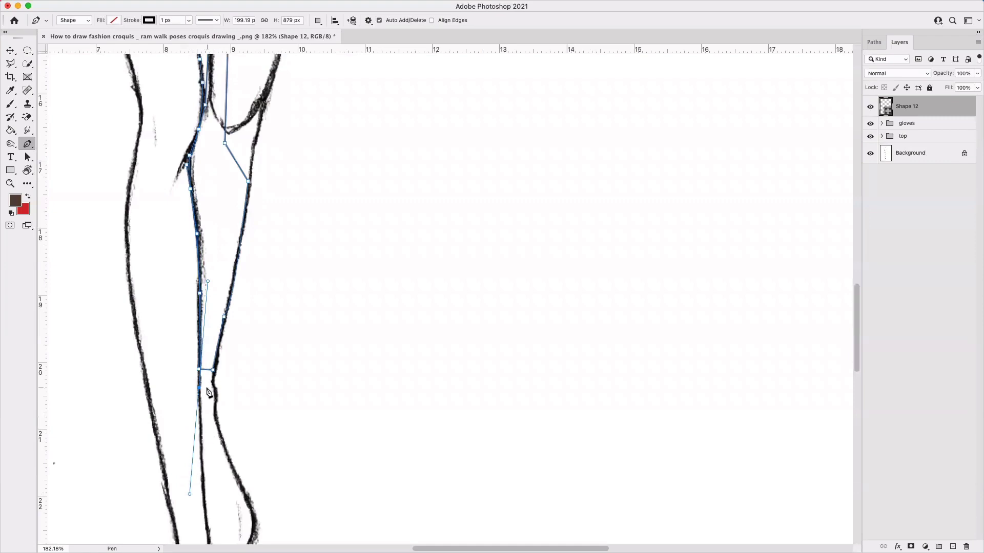
{"action": "left_click", "coordinate": [199, 388], "text": "alt"}
{"action": "left_click", "coordinate": [201, 469]}
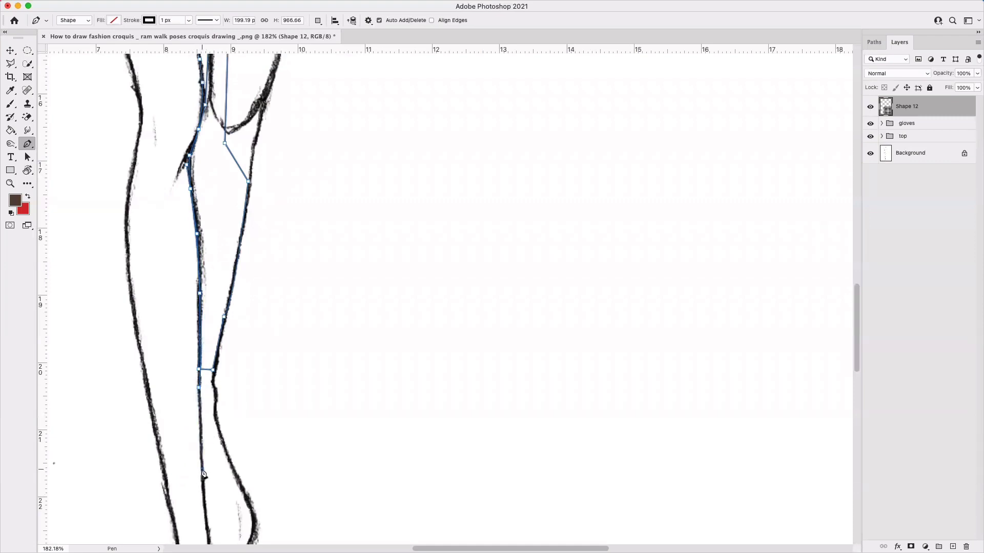
{"action": "scroll", "coordinate": [202, 469], "scroll_direction": "down", "scroll_amount": 4}
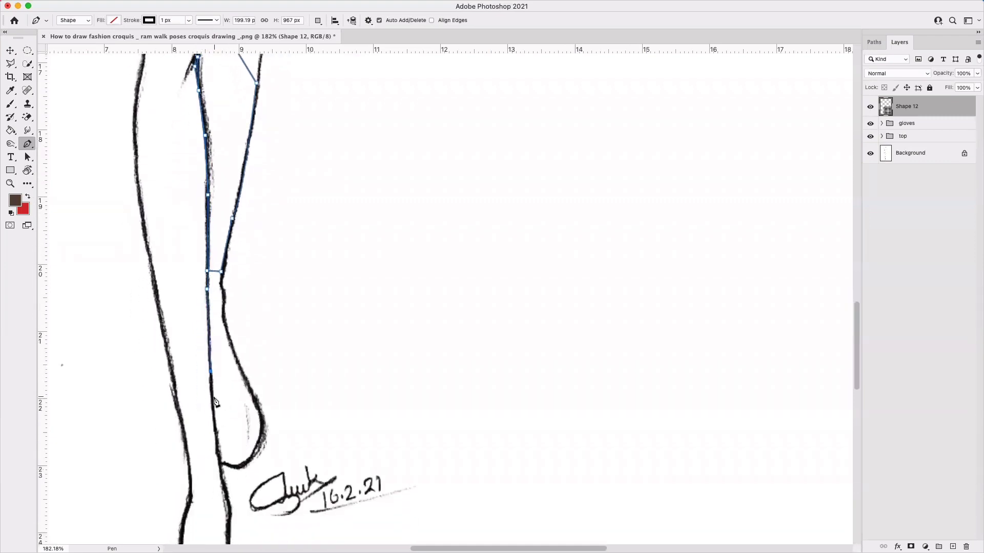
{"action": "left_click", "coordinate": [178, 408]}
{"action": "scroll", "coordinate": [179, 405], "scroll_direction": "up", "scroll_amount": 2}
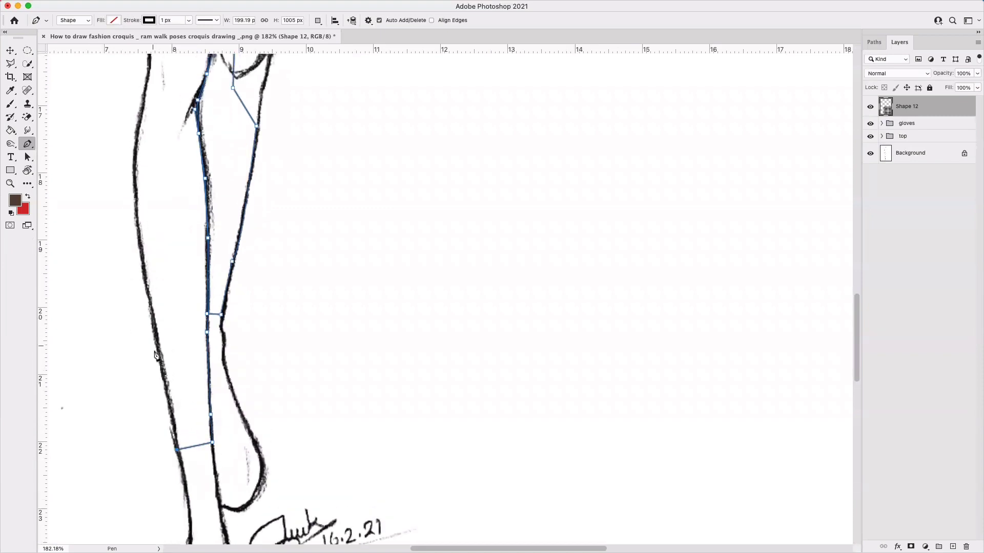
{"action": "scroll", "coordinate": [149, 345], "scroll_direction": "down", "scroll_amount": 5}
{"action": "scroll", "coordinate": [303, 287], "scroll_direction": "right", "scroll_amount": 1}
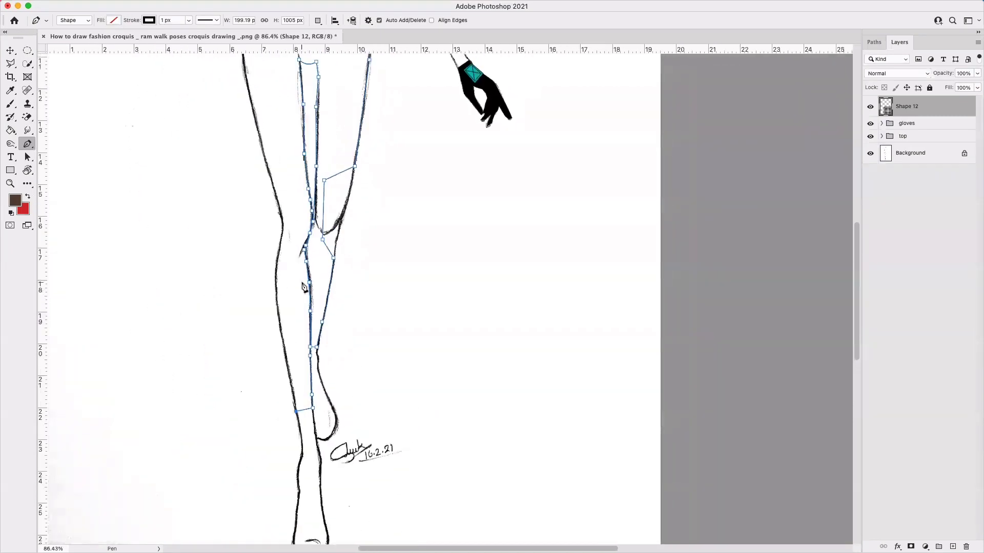
- Continue the outline up the outer leg, curving around the outer knee
{"action": "key", "text": "super+z"}
{"action": "key", "text": "super+shift+z"}
{"action": "key", "text": "super+shift+z"}
{"action": "key", "text": "super+shift+z"}
{"action": "left_click", "coordinate": [274, 296]}
{"action": "left_click_drag", "start_coordinate": [279, 255], "coordinate": [282, 251]}
{"action": "left_click_drag", "start_coordinate": [278, 254], "coordinate": [298, 242]}
{"action": "left_click", "coordinate": [292, 189]}
- Undo the stray Shape 13 and close the leggings path at the waist along the hip
{"action": "key", "text": "ctrl+z"}
{"action": "key", "text": "Return"}
{"action": "left_click", "coordinate": [297, 189]}
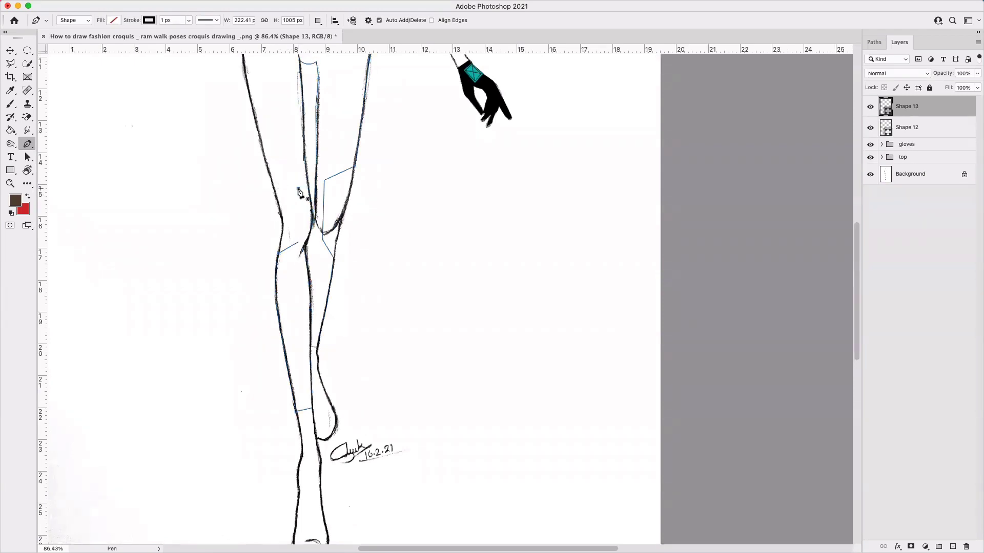
{"action": "key", "text": "ctrl+z"}
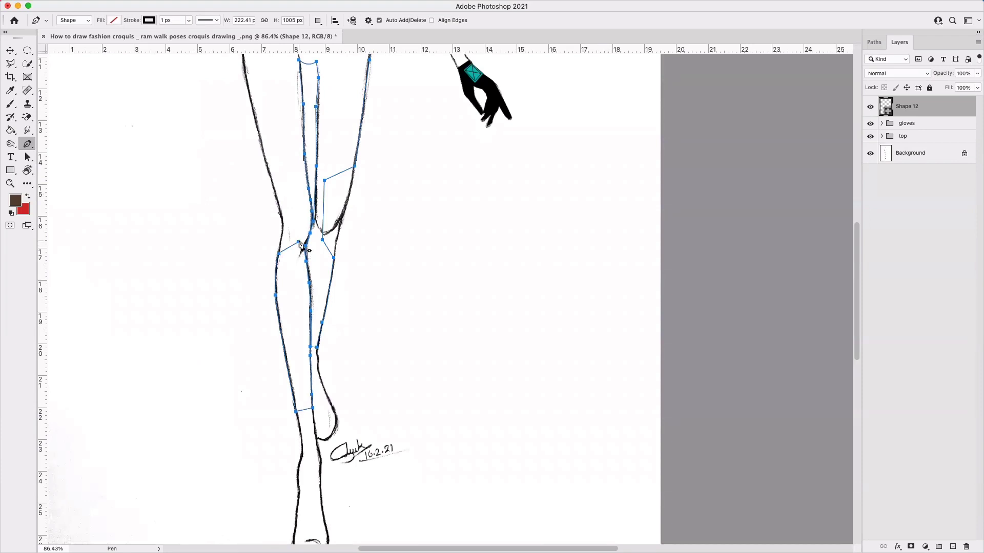
{"action": "left_click", "coordinate": [298, 185]}
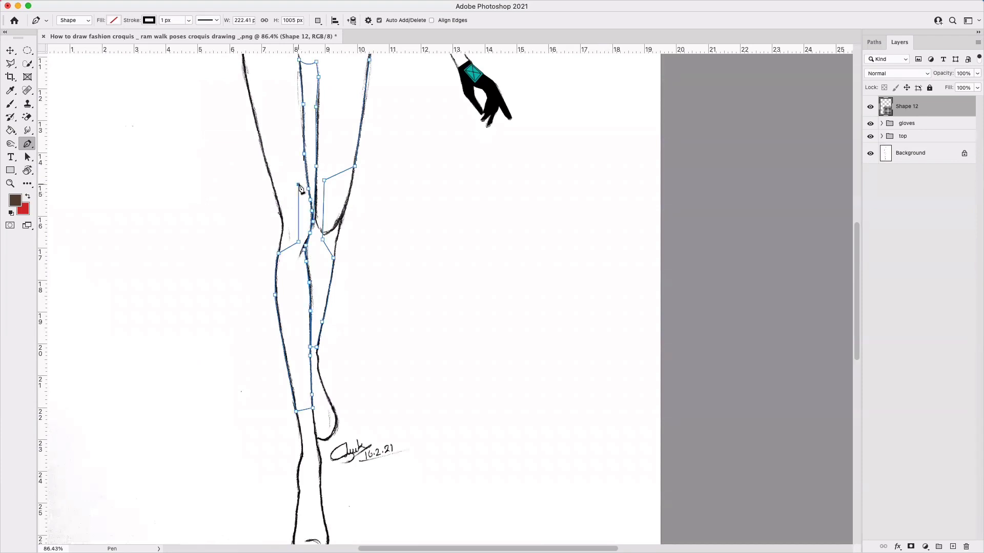
{"action": "left_click", "coordinate": [270, 177]}
{"action": "scroll", "coordinate": [272, 179], "scroll_direction": "up", "scroll_amount": 4}
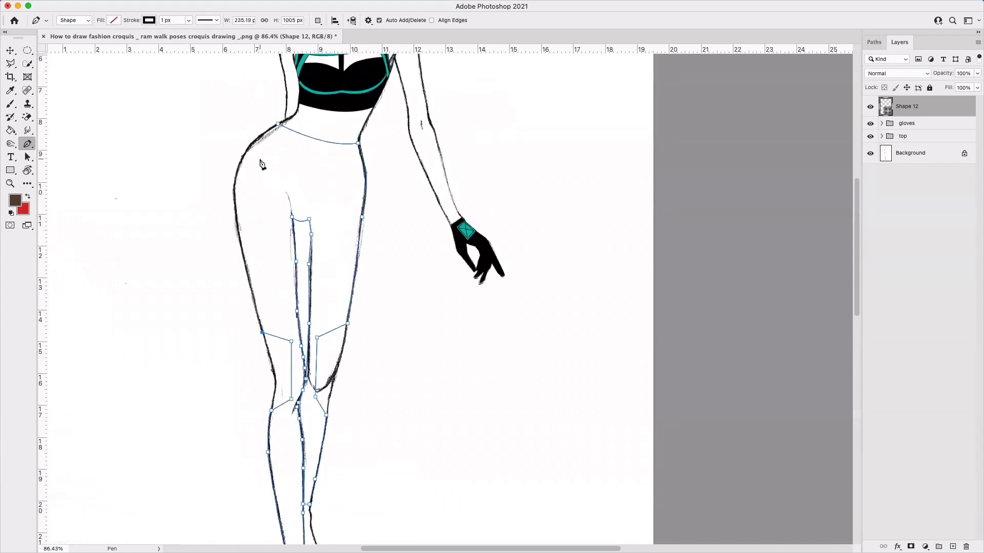
{"action": "left_click_drag", "start_coordinate": [277, 124], "coordinate": [371, 101]}
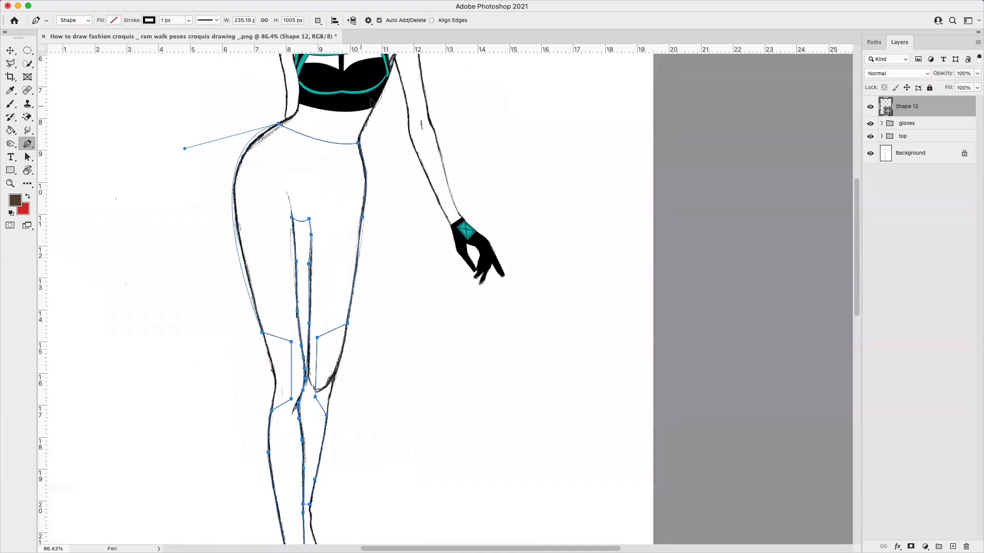
- Fill the Shape 12 leggings shape with solid black
{"action": "left_click", "coordinate": [115, 20]}
{"action": "left_click", "coordinate": [59, 74]}
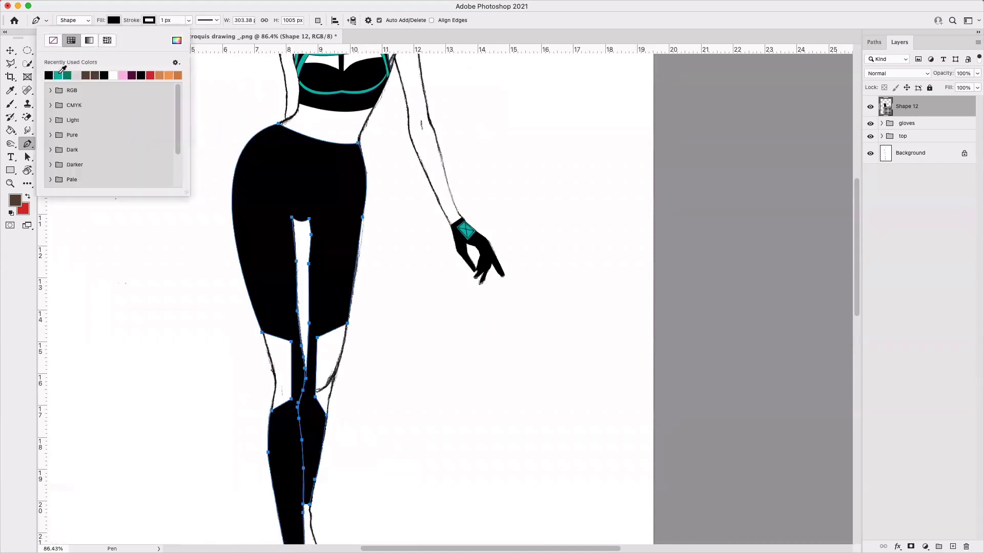
{"action": "left_click", "coordinate": [10, 50]}
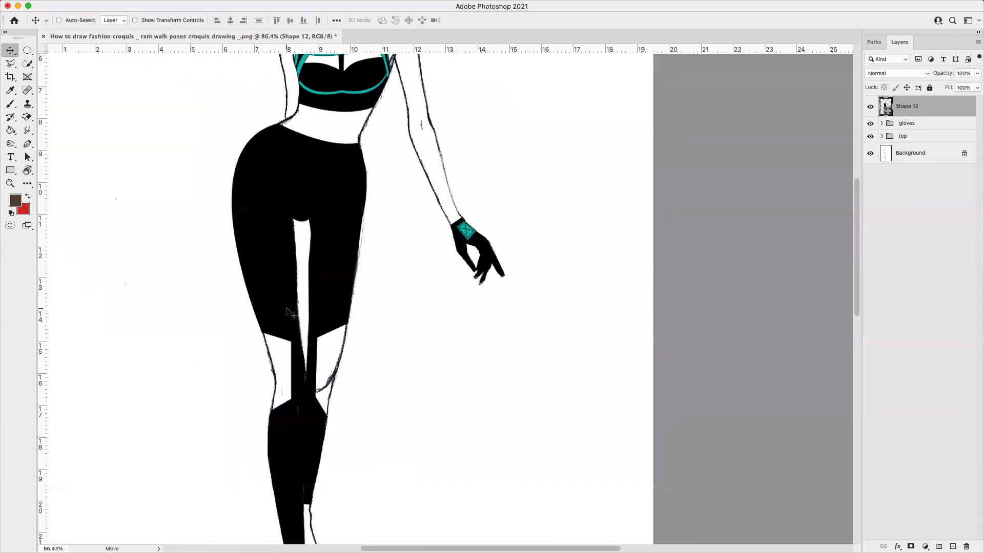
- Select the gloves group and draw a first knee-panel shape over the right knee
{"action": "scroll", "coordinate": [283, 316], "scroll_direction": "up", "scroll_amount": 5}
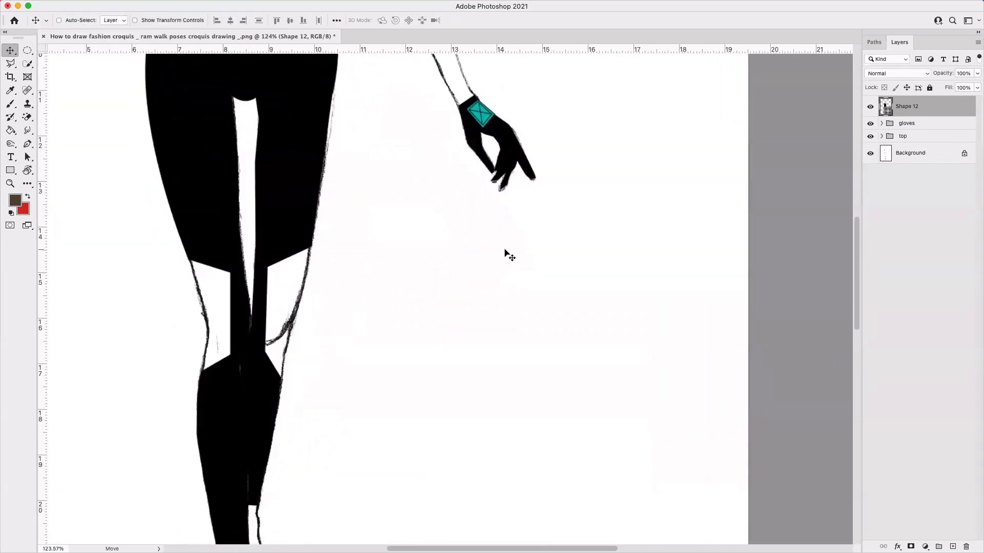
{"action": "left_click", "coordinate": [905, 128]}
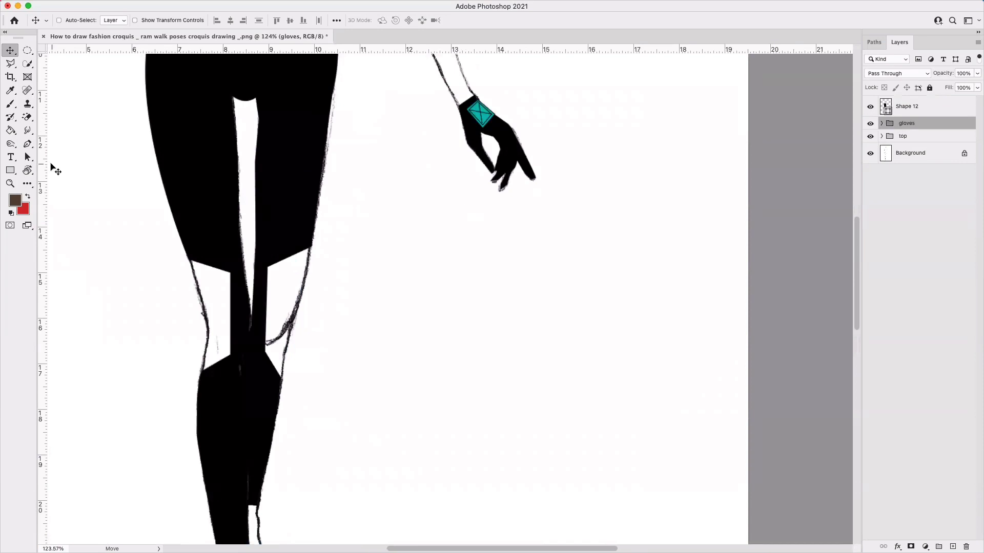
{"action": "left_click", "coordinate": [27, 144]}
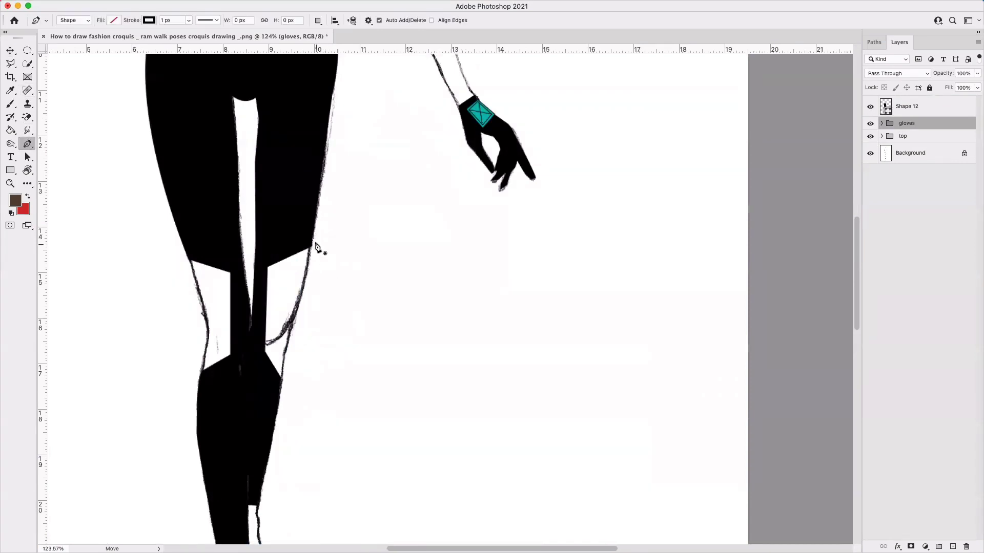
{"action": "left_click", "coordinate": [311, 243]}
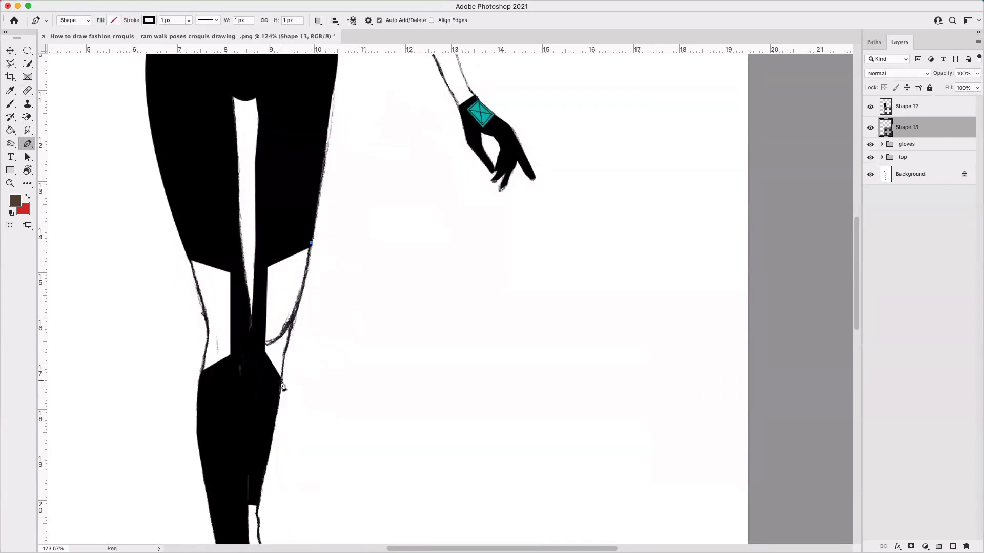
{"action": "left_click", "coordinate": [280, 379]}
{"action": "left_click", "coordinate": [268, 363]}
{"action": "left_click", "coordinate": [264, 256]}
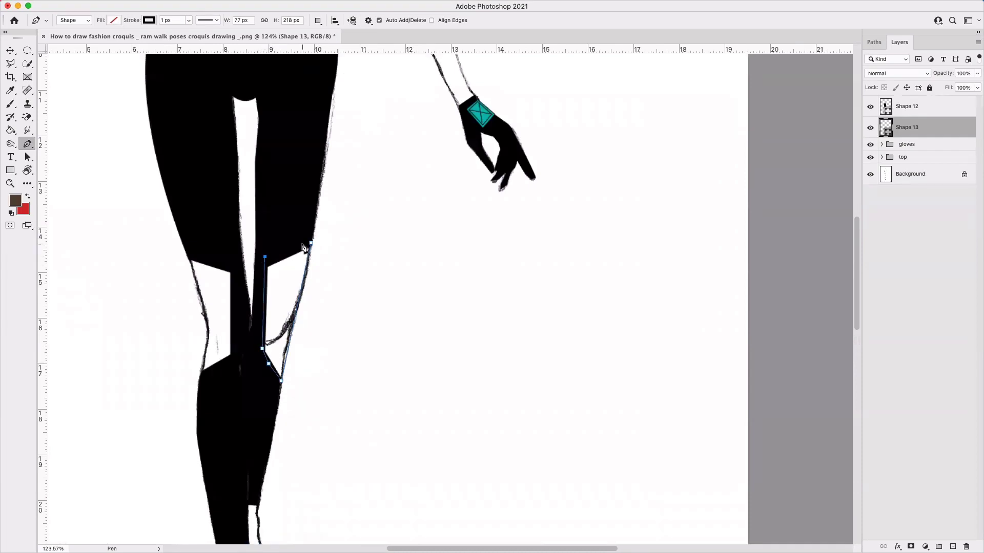
{"action": "left_click", "coordinate": [311, 244]}
{"action": "left_click", "coordinate": [311, 245]}
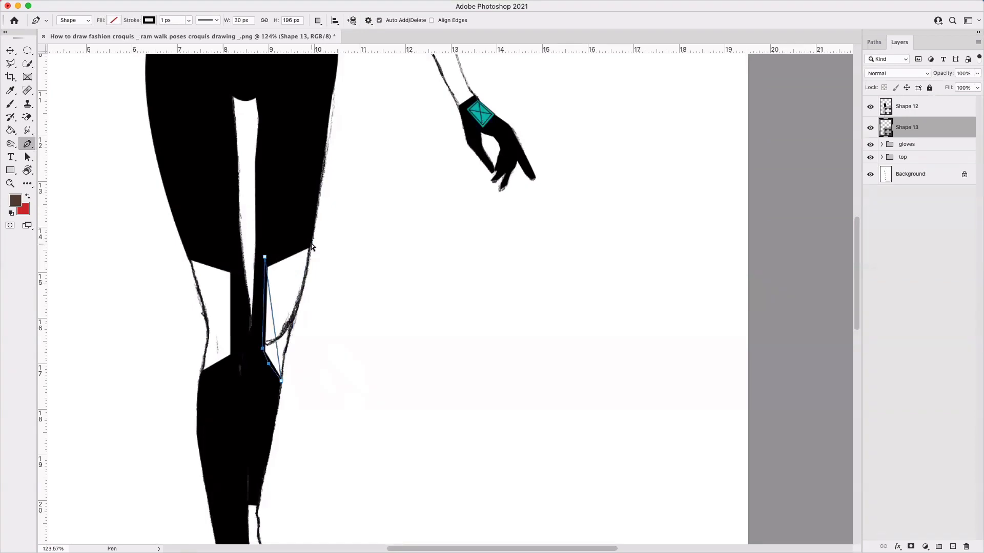
{"action": "key", "text": "Return"}
- Redraw the right knee panel as a closed shape from thigh to knee
{"action": "left_click", "coordinate": [311, 244]}
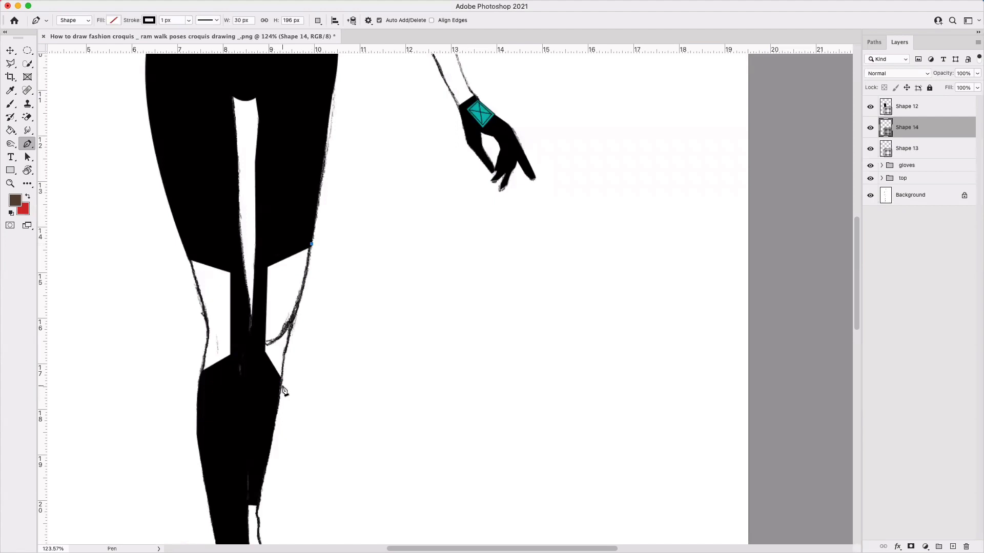
{"action": "left_click", "coordinate": [282, 386]}
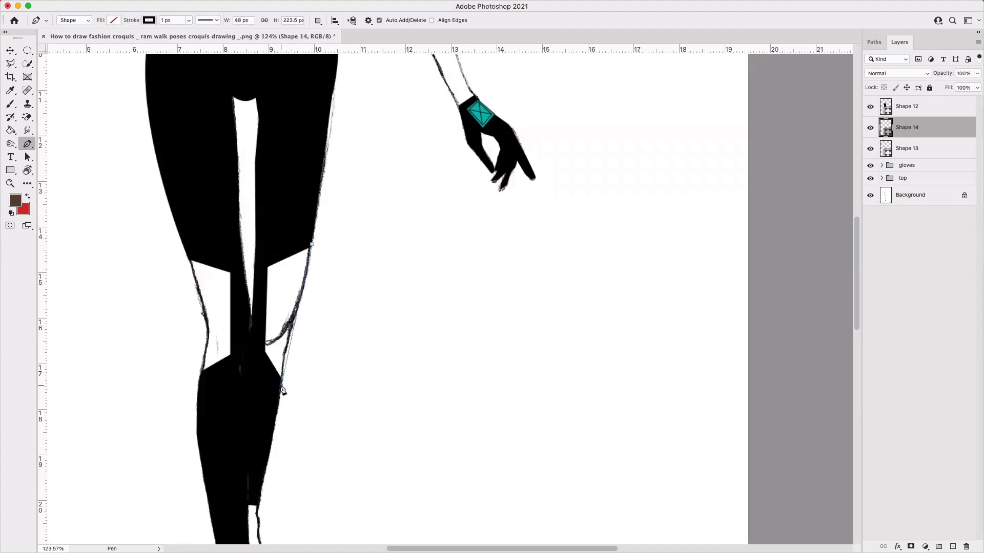
{"action": "left_click", "coordinate": [256, 355]}
{"action": "left_click", "coordinate": [262, 258]}
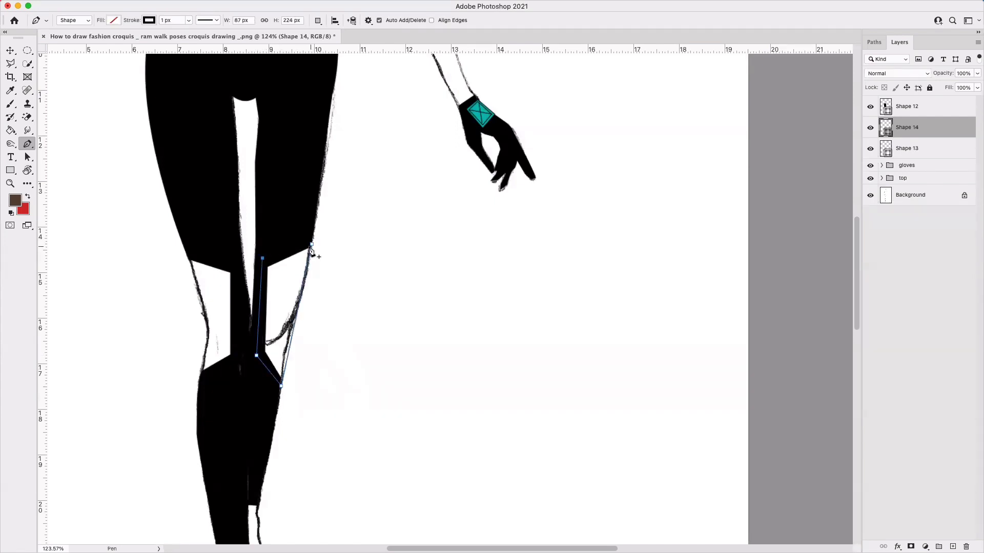
{"action": "left_click", "coordinate": [311, 245]}
- Fill the knee panel dark grey #242424 and delete the spare Shape 13 layer
{"action": "left_click", "coordinate": [114, 20]}
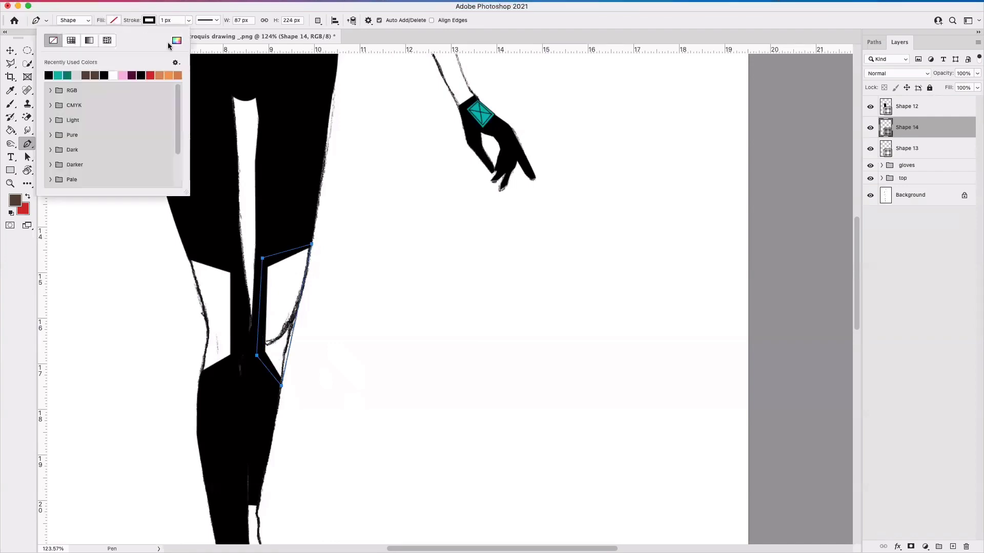
{"action": "left_click", "coordinate": [177, 41]}
{"action": "left_click", "coordinate": [401, 403]}
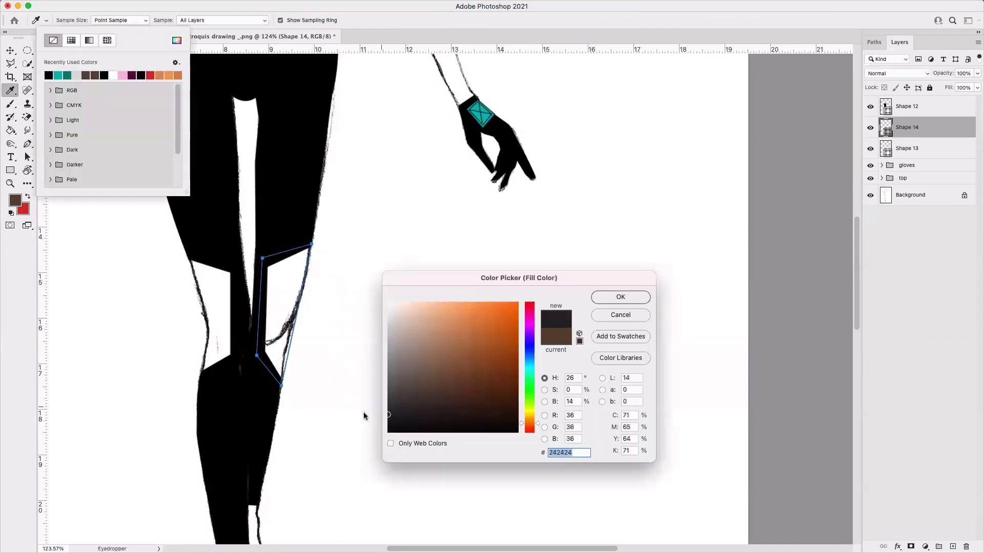
{"action": "left_click", "coordinate": [603, 299]}
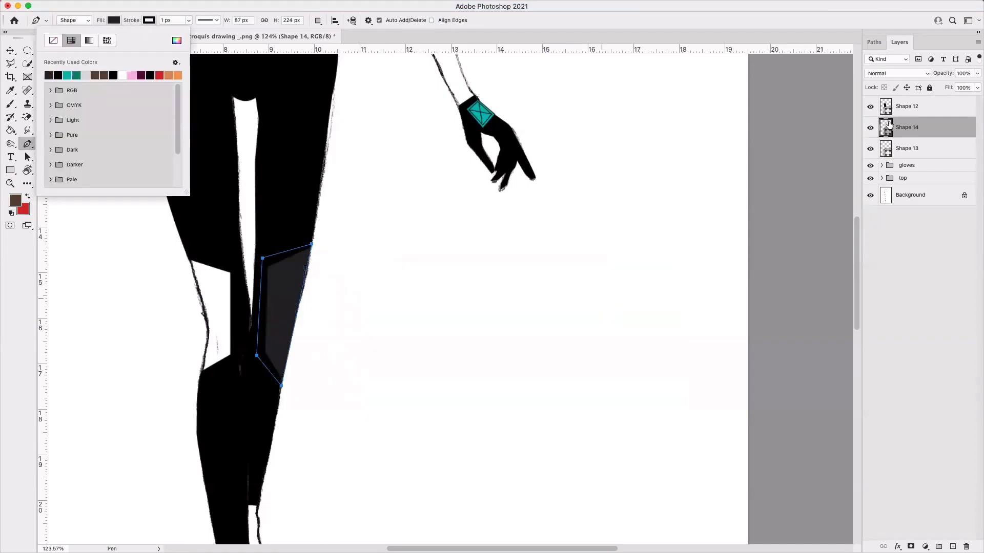
{"action": "left_click", "coordinate": [897, 148]}
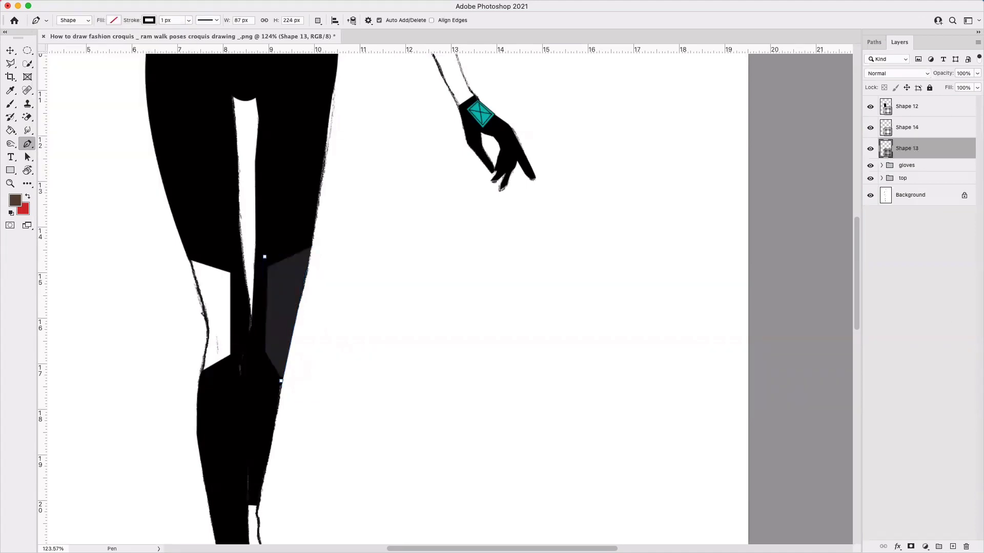
{"action": "left_click_drag", "start_coordinate": [897, 148], "coordinate": [906, 165]}
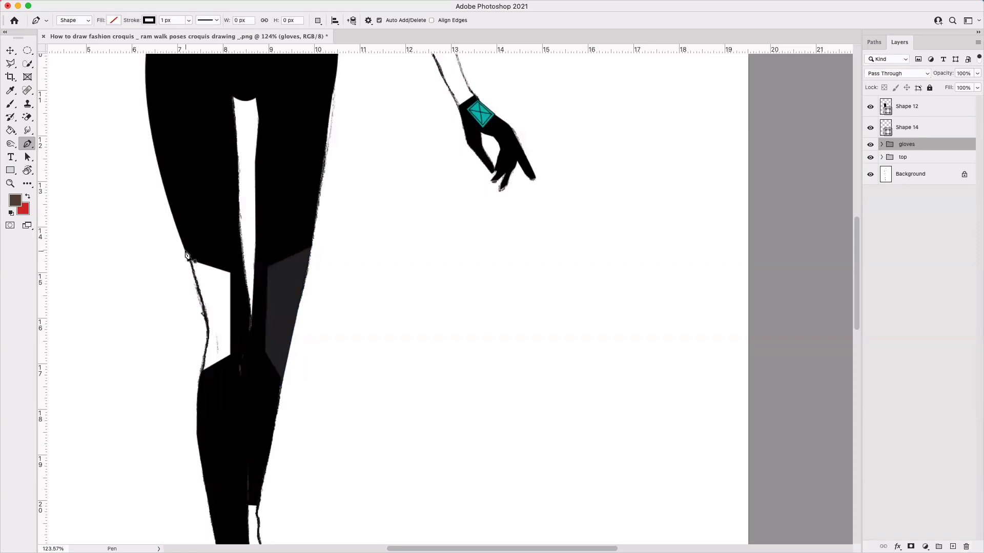
- Outline a closed knee panel over the left knee with a curved outer edge
{"action": "left_click", "coordinate": [185, 251]}
{"action": "left_click", "coordinate": [235, 270]}
{"action": "left_click", "coordinate": [241, 369]}
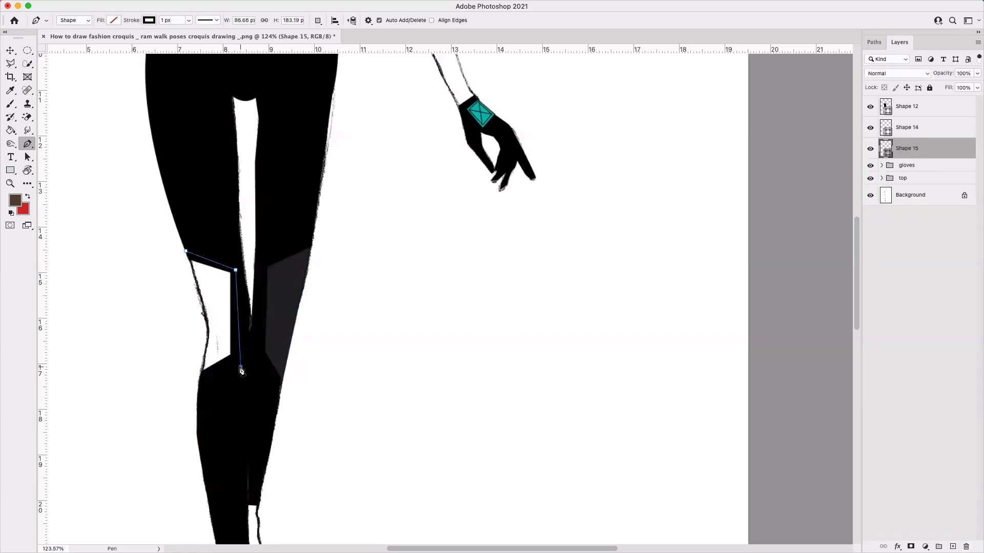
{"action": "left_click", "coordinate": [199, 387]}
{"action": "left_click_drag", "start_coordinate": [208, 331], "coordinate": [204, 322]}
{"action": "left_click", "coordinate": [186, 253]}
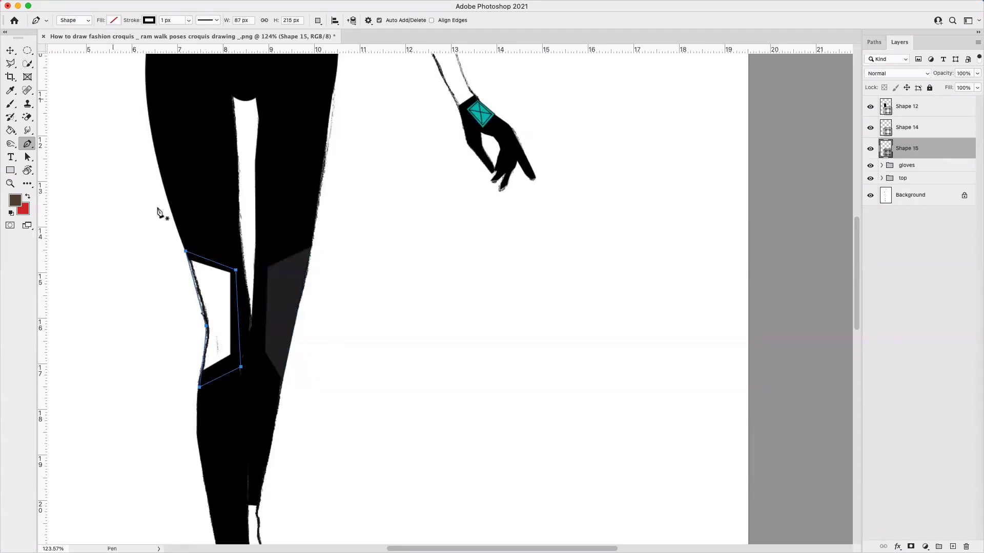
- Fill the left knee panel with the recent dark grey and select the Shape 12 leggings layer
{"action": "left_click", "coordinate": [113, 20]}
{"action": "left_click", "coordinate": [50, 75]}
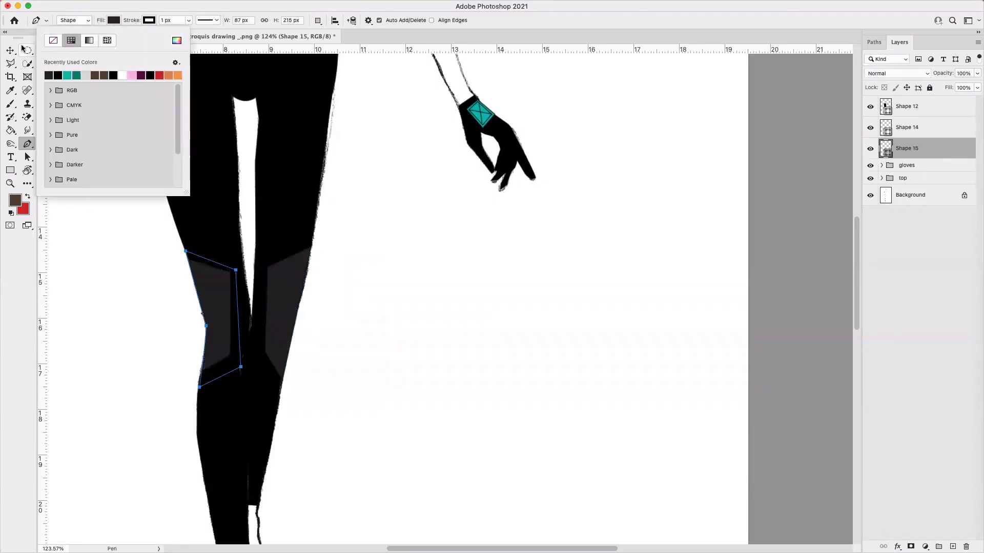
{"action": "left_click", "coordinate": [10, 50]}
{"action": "scroll", "coordinate": [357, 258], "scroll_direction": "down", "scroll_amount": 3}
{"action": "scroll", "coordinate": [357, 258], "scroll_direction": "down", "scroll_amount": 2}
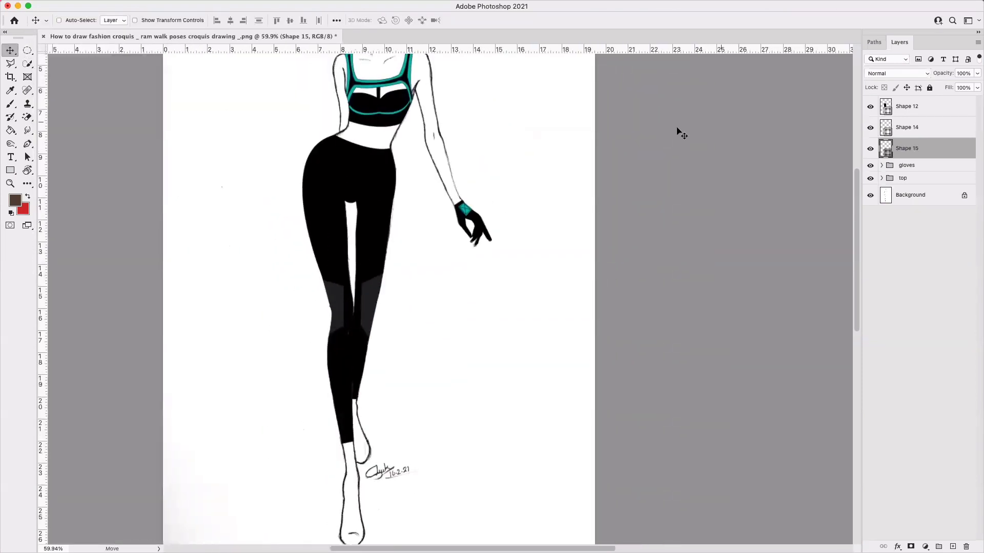
{"action": "left_click", "coordinate": [922, 104]}
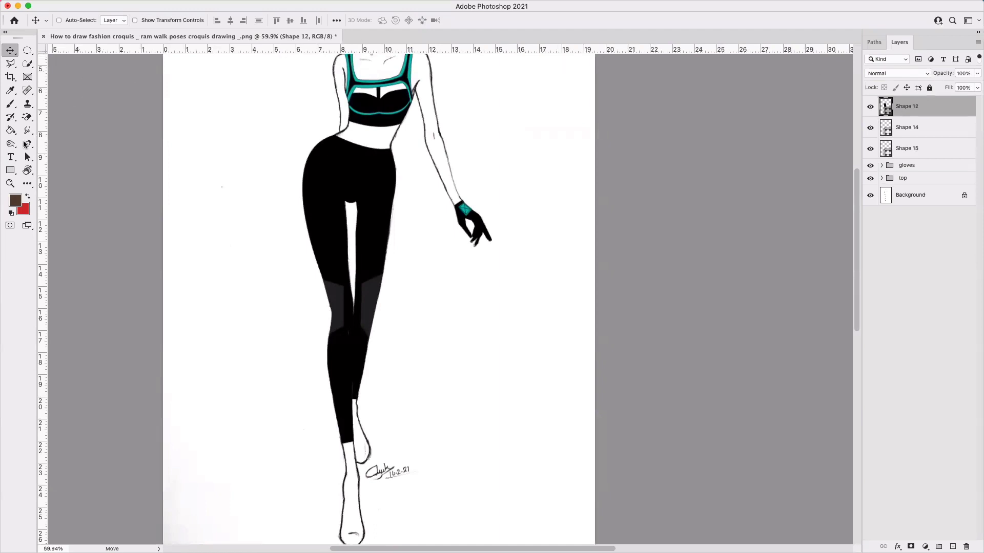
- Draw a curved open waistband path from the left hip across to the right hip
{"action": "left_click", "coordinate": [27, 144]}
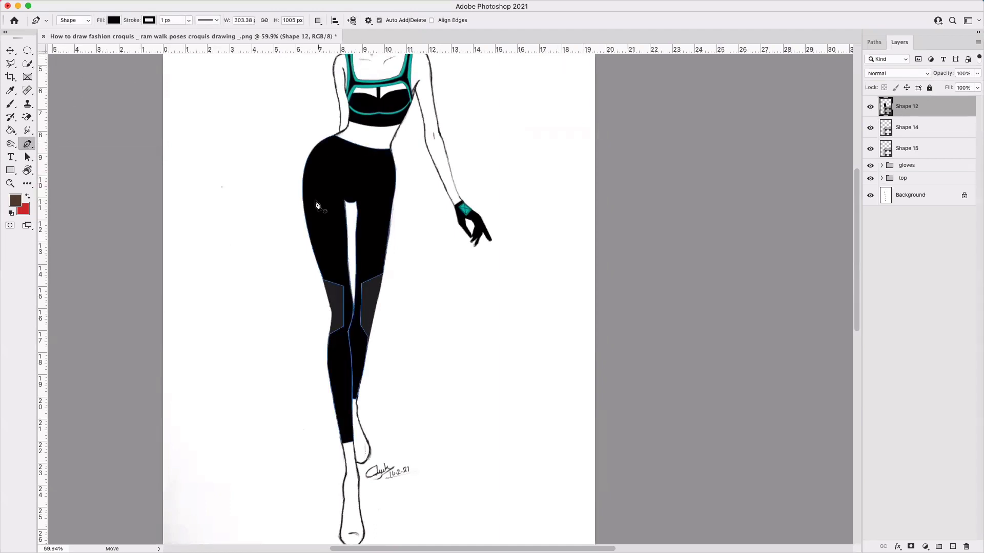
{"action": "scroll", "coordinate": [322, 207], "scroll_direction": "up", "scroll_amount": 5}
{"action": "scroll", "coordinate": [322, 207], "scroll_direction": "up", "scroll_amount": 3}
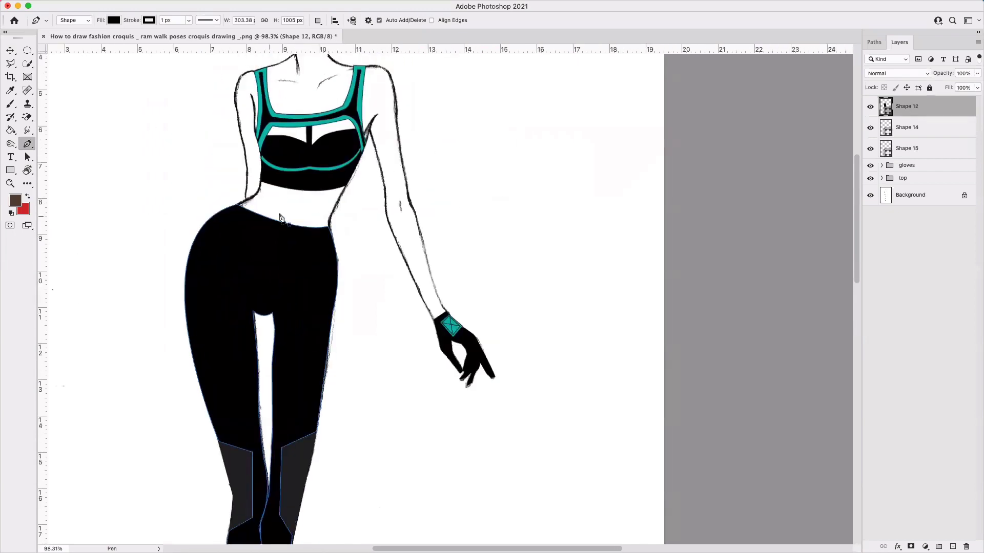
{"action": "left_click", "coordinate": [225, 211]}
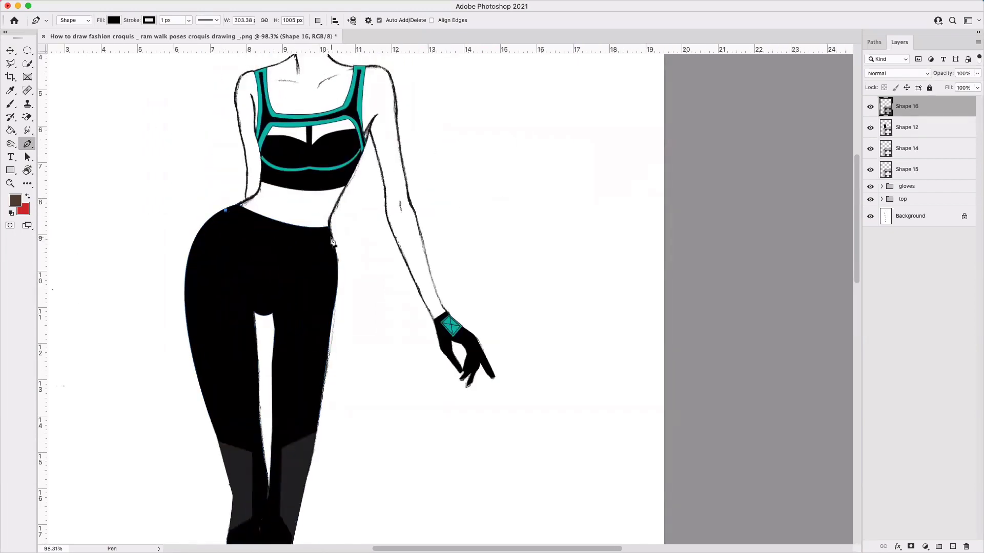
{"action": "left_click_drag", "start_coordinate": [284, 234], "coordinate": [316, 241]}
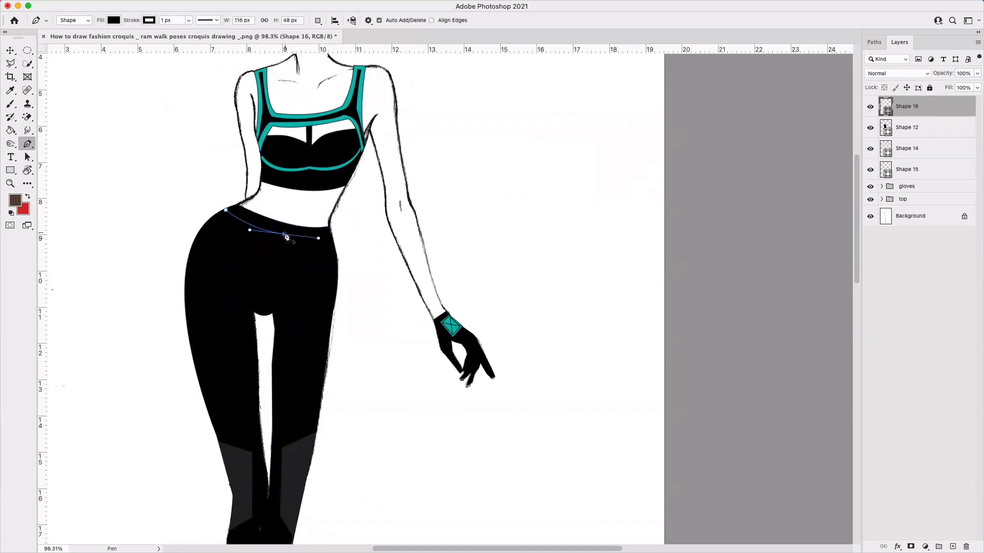
{"action": "left_click", "coordinate": [284, 235], "text": "alt"}
{"action": "left_click_drag", "start_coordinate": [332, 238], "coordinate": [338, 243]}
- Give the waistband a dark teal stroke about 3.15 px thick
{"action": "left_click", "coordinate": [149, 20]}
{"action": "left_click", "coordinate": [104, 75]}
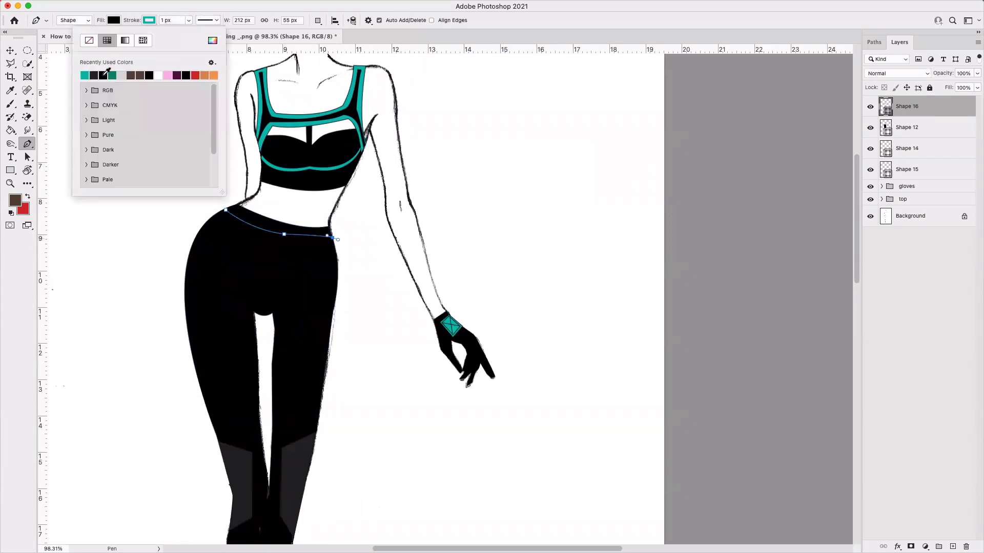
{"action": "left_click", "coordinate": [188, 22]}
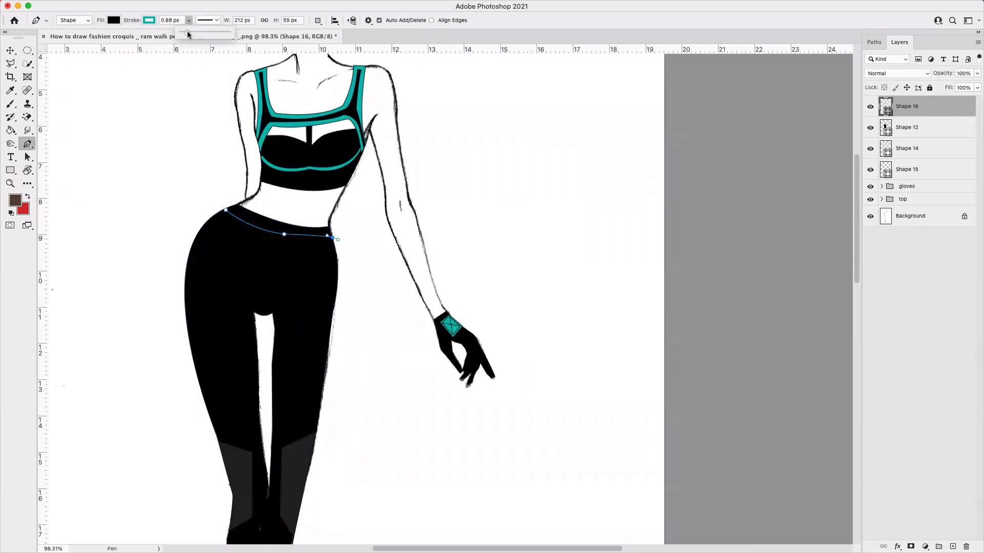
{"action": "left_click_drag", "start_coordinate": [187, 32], "coordinate": [191, 32]}
{"action": "left_click", "coordinate": [146, 22]}
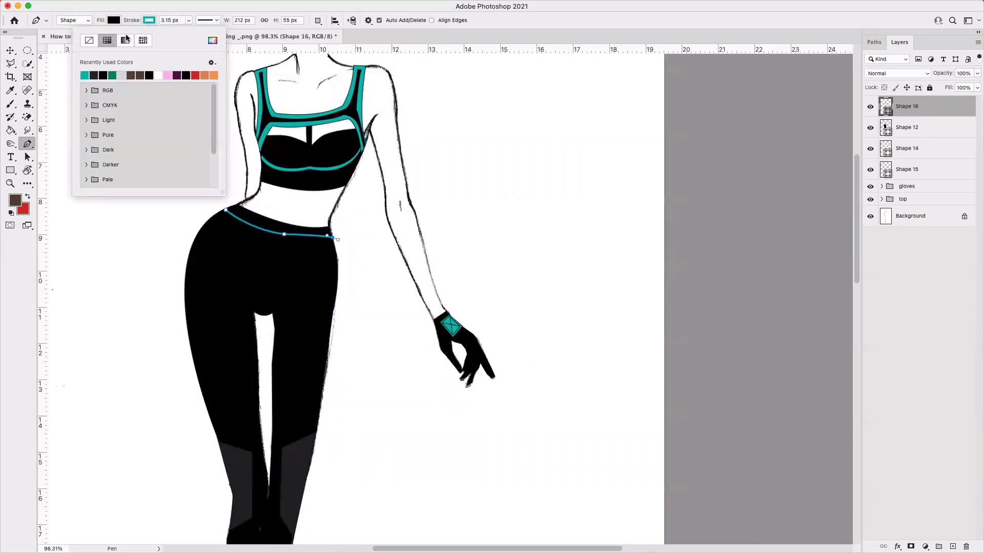
{"action": "left_click", "coordinate": [111, 76]}
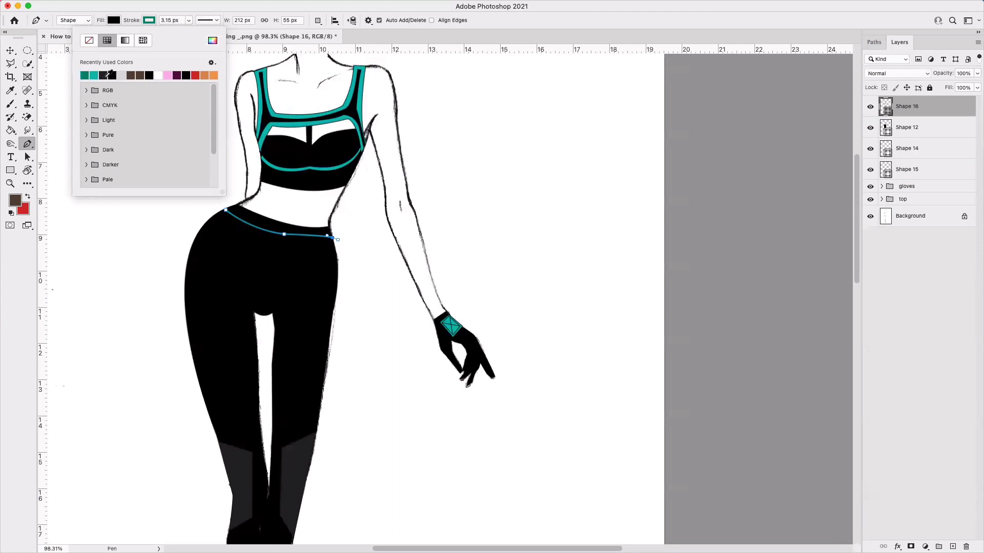
{"action": "left_click", "coordinate": [11, 51]}
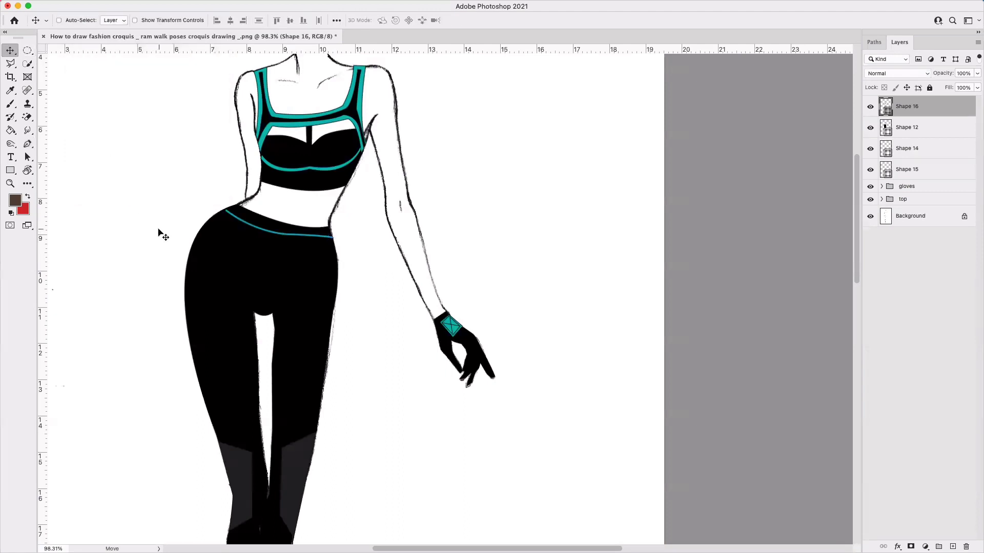
- Deselect the waistband path and start a new seam path at the left hip
{"action": "left_click", "coordinate": [32, 143]}
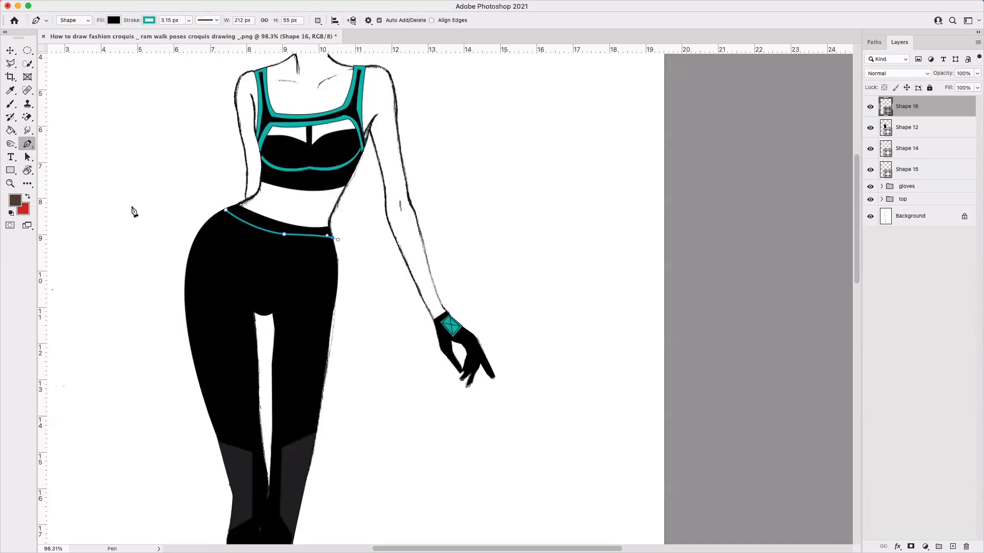
{"action": "key", "text": "Escape"}
{"action": "left_click", "coordinate": [213, 217]}
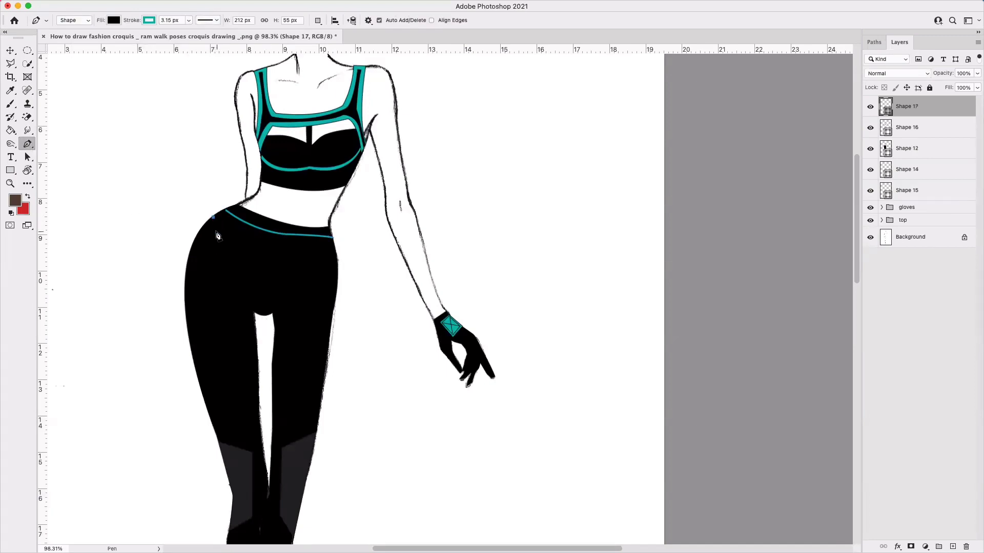
- Curve the teal seam from below the waistband down to the outer edge of the left thigh
{"action": "left_click", "coordinate": [220, 236]}
{"action": "left_click_drag", "start_coordinate": [209, 326], "coordinate": [218, 365]}
{"action": "key", "text": "super+z"}
{"action": "left_click_drag", "start_coordinate": [208, 326], "coordinate": [218, 354]}
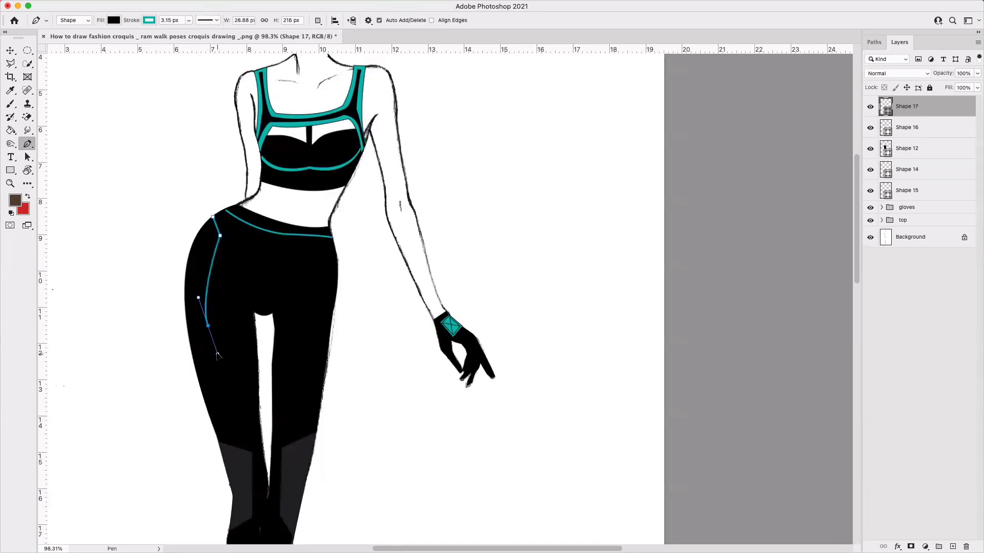
{"action": "left_click", "coordinate": [209, 328]}
{"action": "left_click", "coordinate": [190, 351]}
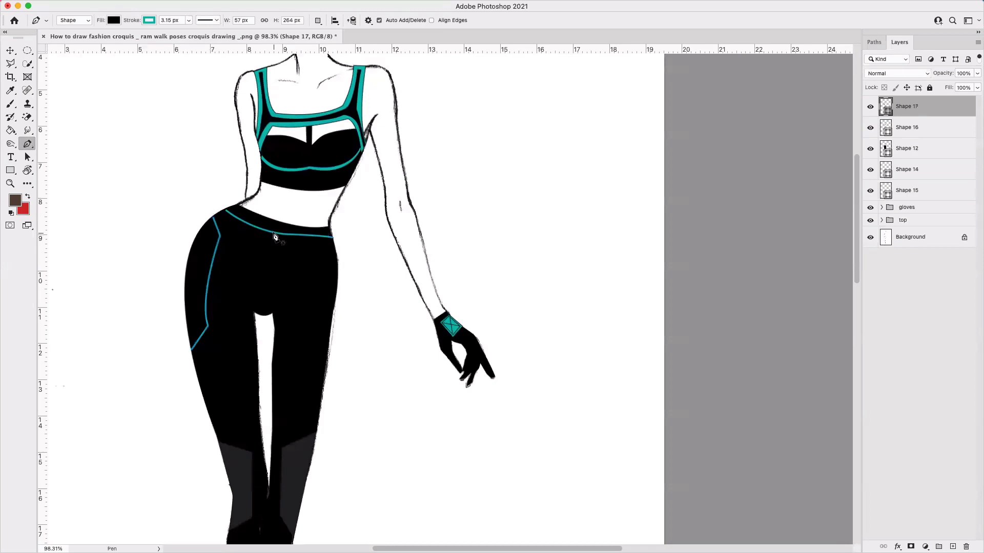
- Set the Pen shape stroke colour back to bright teal
{"action": "left_click", "coordinate": [148, 21]}
{"action": "left_click", "coordinate": [94, 75]}
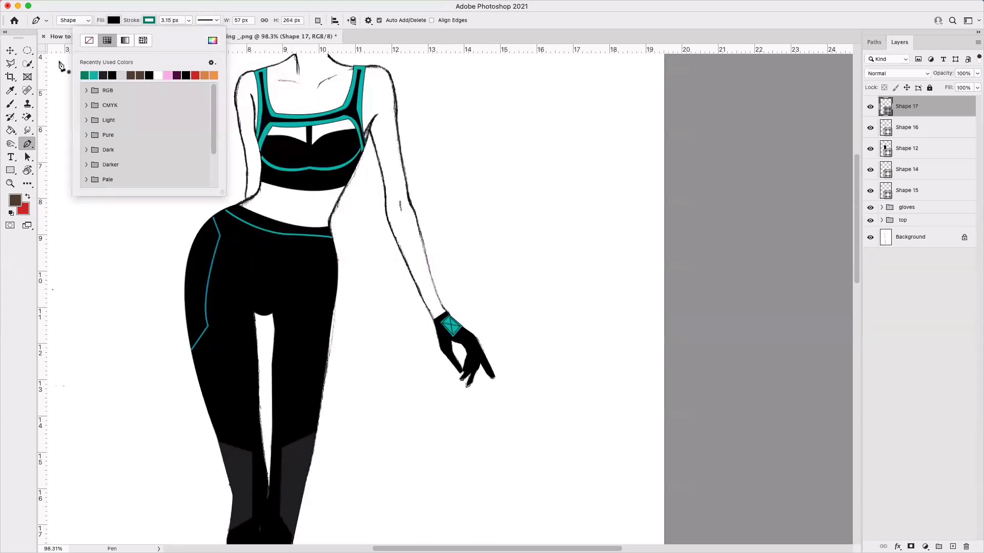
{"action": "left_click", "coordinate": [9, 49]}
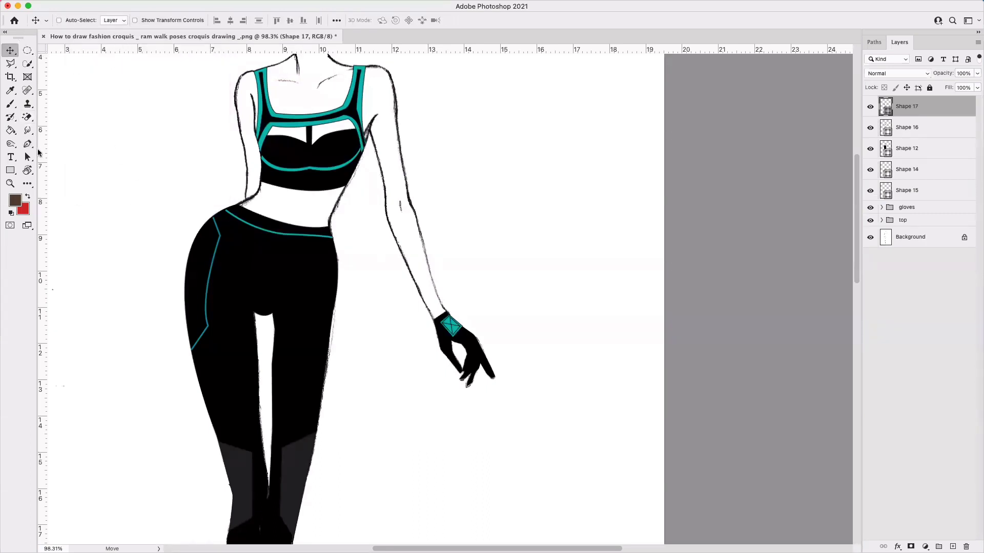
{"action": "left_click", "coordinate": [28, 144]}
{"action": "left_click", "coordinate": [148, 20]}
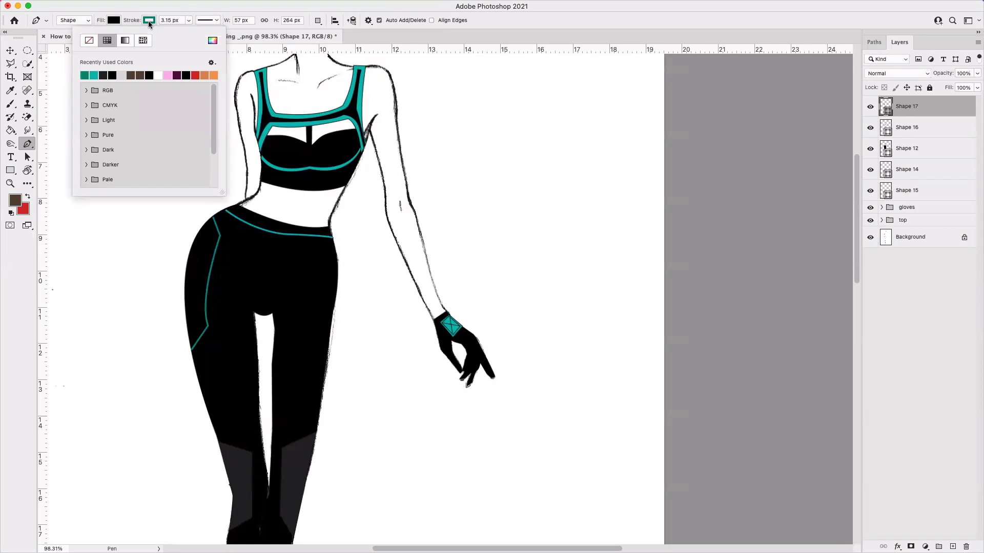
{"action": "left_click", "coordinate": [94, 75]}
{"action": "left_click", "coordinate": [9, 50]}
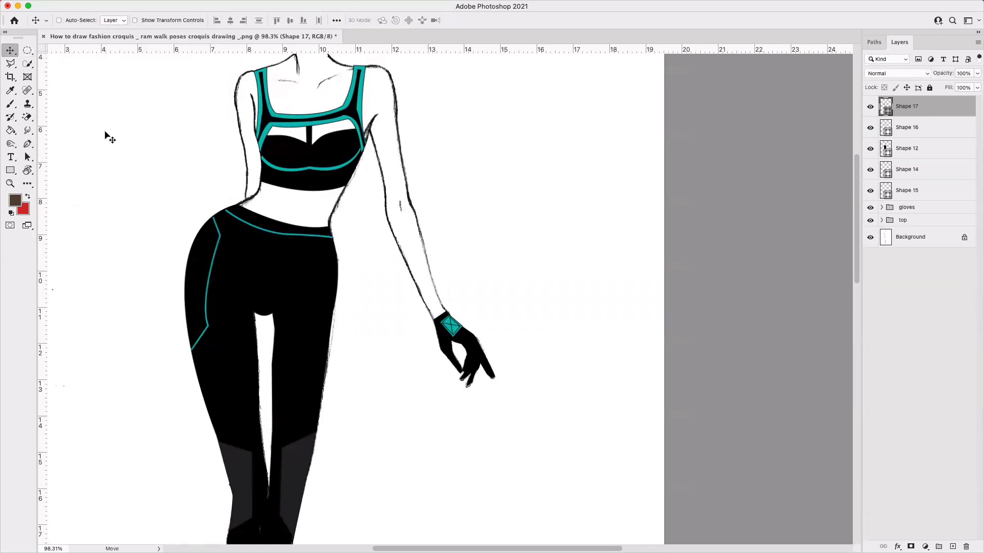
{"action": "left_click", "coordinate": [28, 144]}
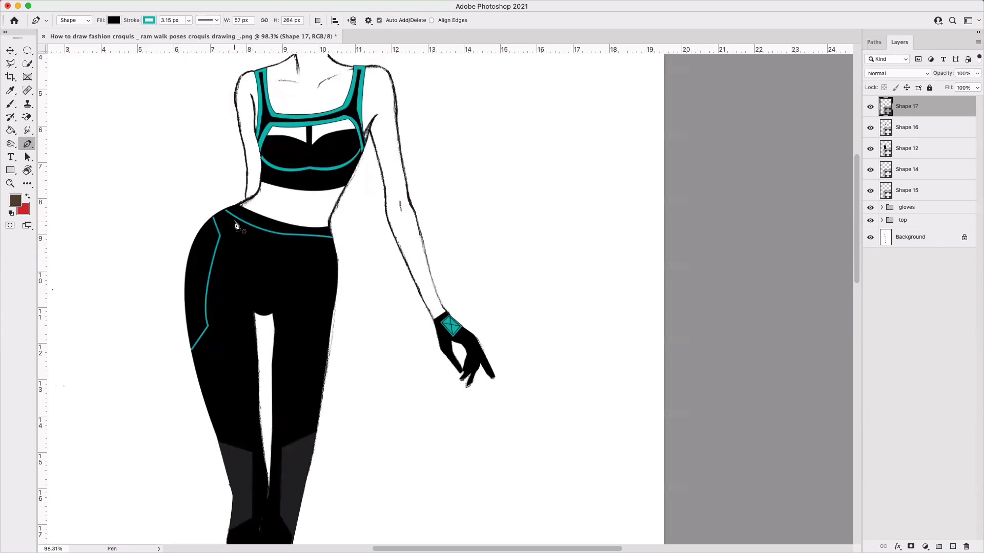
- Draw a curved teal seam from the waistband down the left thigh to the knee panel
{"action": "scroll", "coordinate": [234, 224], "scroll_direction": "up", "scroll_amount": 5}
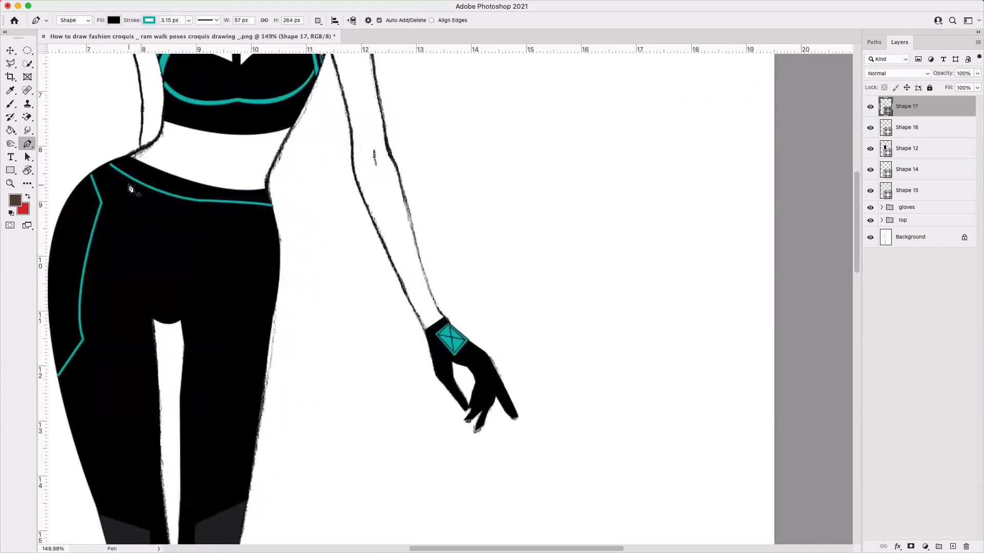
{"action": "left_click", "coordinate": [124, 175]}
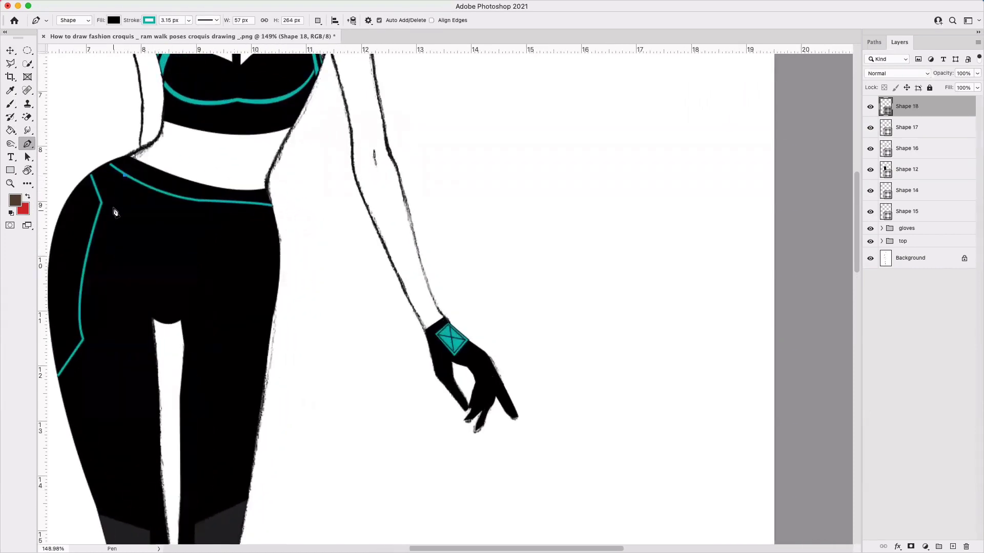
{"action": "left_click_drag", "start_coordinate": [102, 225], "coordinate": [102, 245]}
{"action": "left_click_drag", "start_coordinate": [90, 348], "coordinate": [103, 442]}
{"action": "left_click", "coordinate": [91, 348], "text": "alt"}
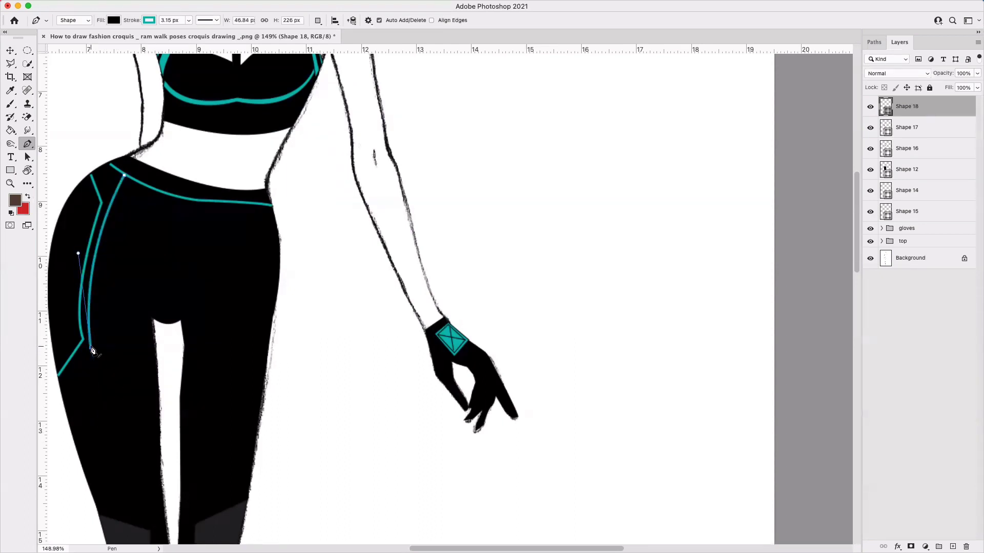
{"action": "scroll", "coordinate": [94, 353], "scroll_direction": "down", "scroll_amount": 3}
{"action": "scroll", "coordinate": [90, 352], "scroll_direction": "down", "scroll_amount": 2}
{"action": "scroll", "coordinate": [95, 347], "scroll_direction": "down", "scroll_amount": 5}
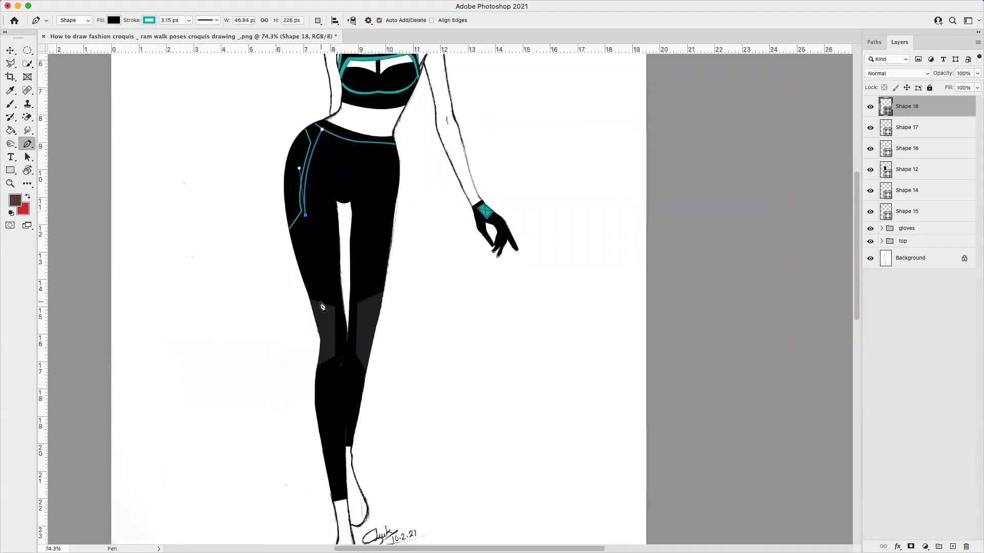
{"action": "left_click_drag", "start_coordinate": [321, 303], "coordinate": [322, 309]}
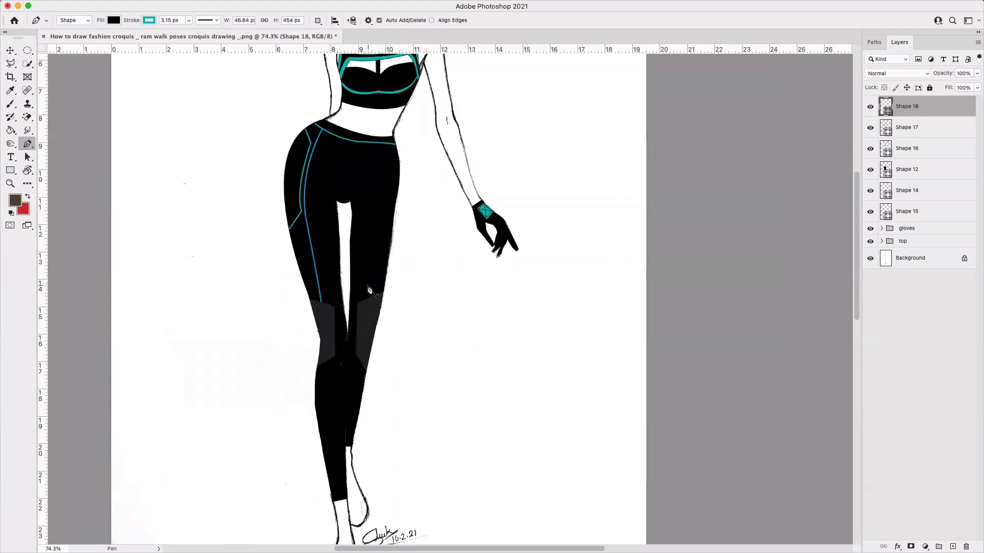
- Draw a short angled teal seam at the right hip curving down the thigh
{"action": "left_click", "coordinate": [397, 150]}
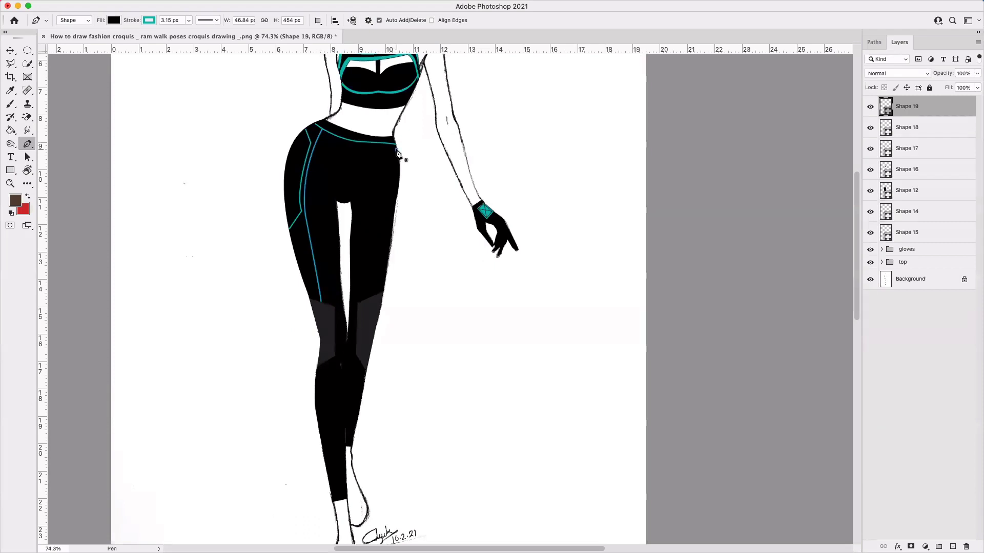
{"action": "left_click", "coordinate": [383, 156]}
{"action": "left_click_drag", "start_coordinate": [381, 218], "coordinate": [377, 231]}
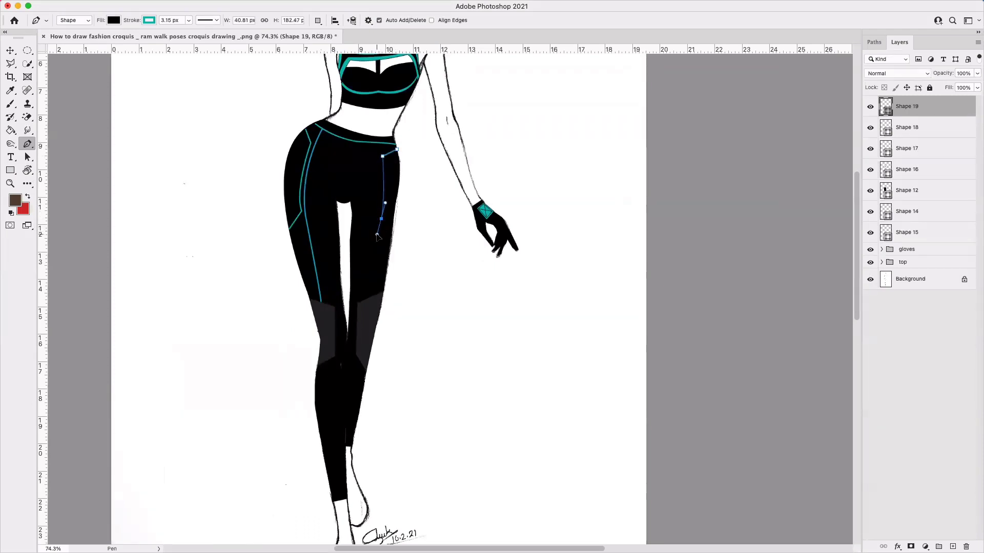
{"action": "key", "text": "Escape"}
{"action": "key", "text": "super+z"}
{"action": "key", "text": "super+z"}
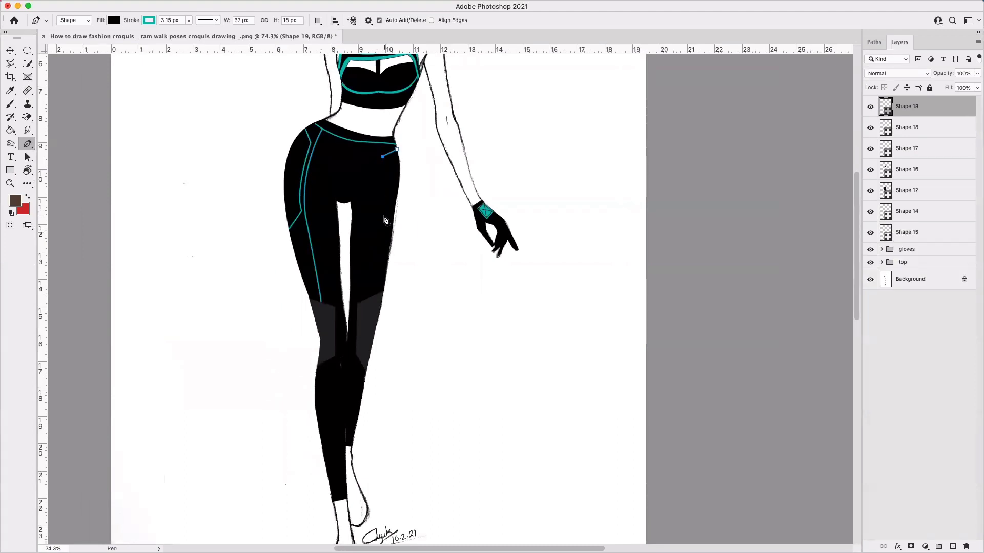
{"action": "left_click", "coordinate": [377, 227], "text": "ctrl"}
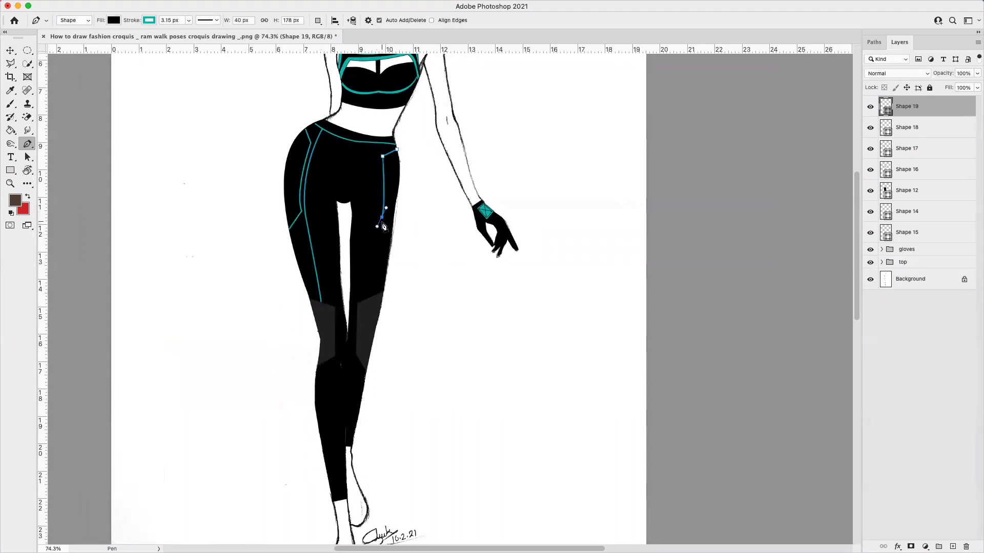
{"action": "left_click", "coordinate": [382, 218], "text": "alt"}
- Draw a long curved seam from the waistband's right side down the right leg
{"action": "left_click", "coordinate": [377, 144]}
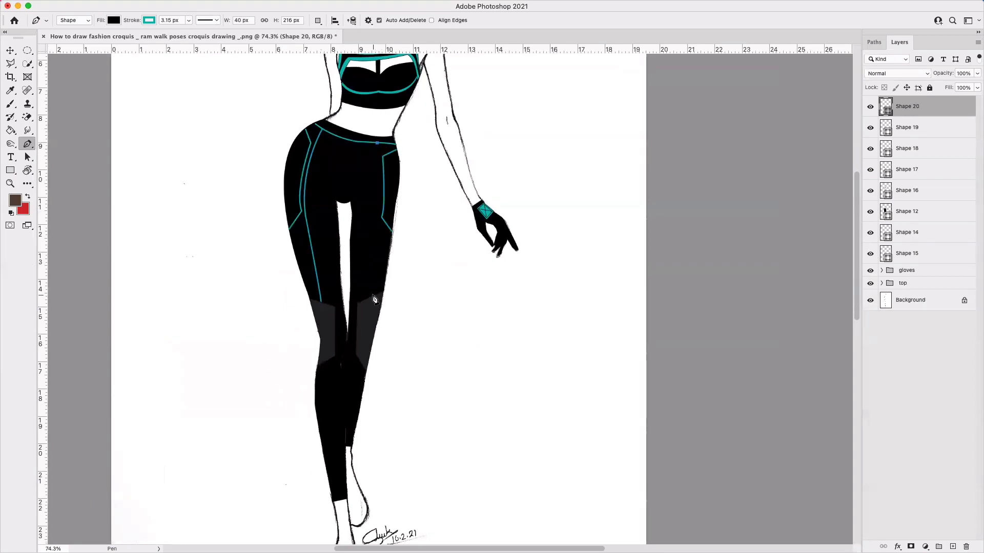
{"action": "left_click_drag", "start_coordinate": [372, 297], "coordinate": [360, 396]}
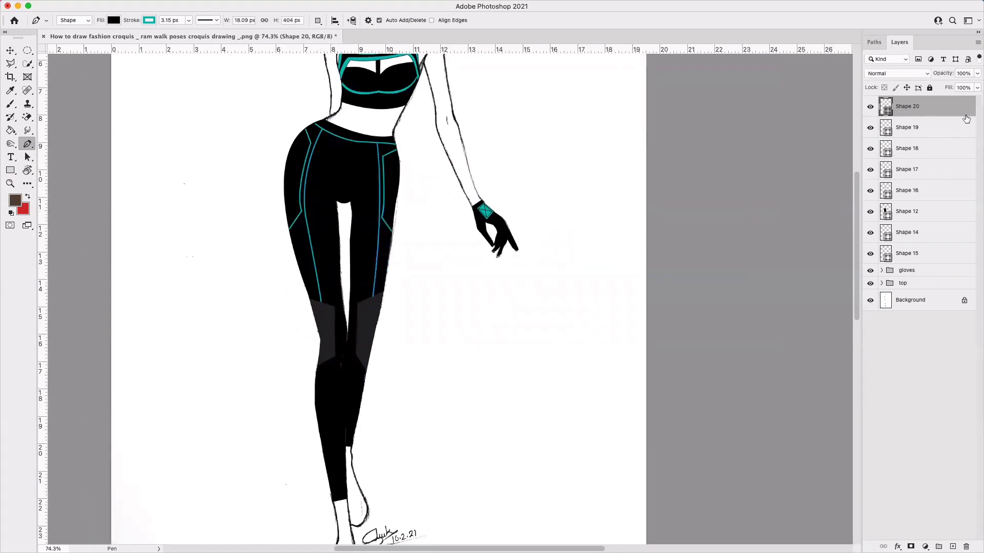
{"action": "left_click", "coordinate": [953, 128]}
{"action": "scroll", "coordinate": [426, 199], "scroll_direction": "up", "scroll_amount": 5}
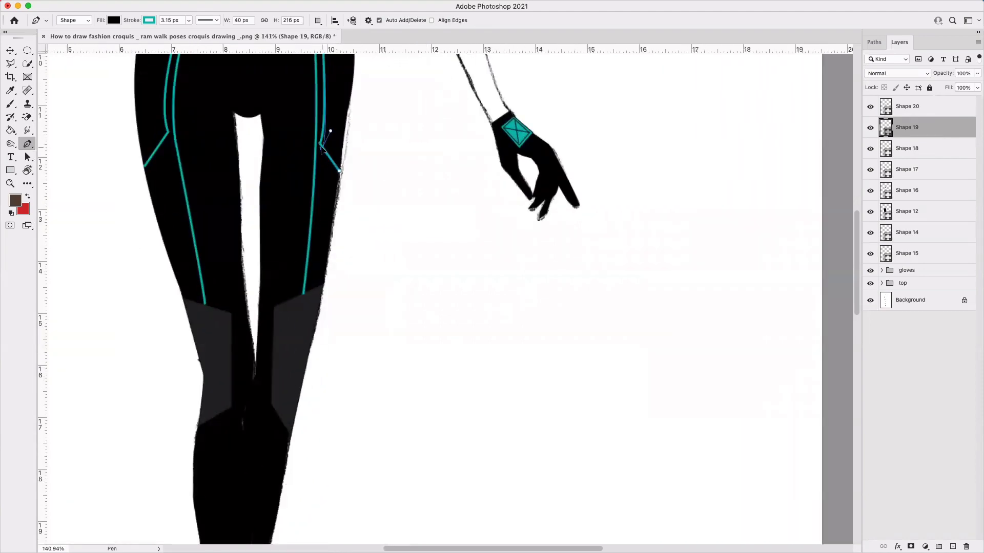
{"action": "scroll", "coordinate": [323, 150], "scroll_direction": "down", "scroll_amount": 5}
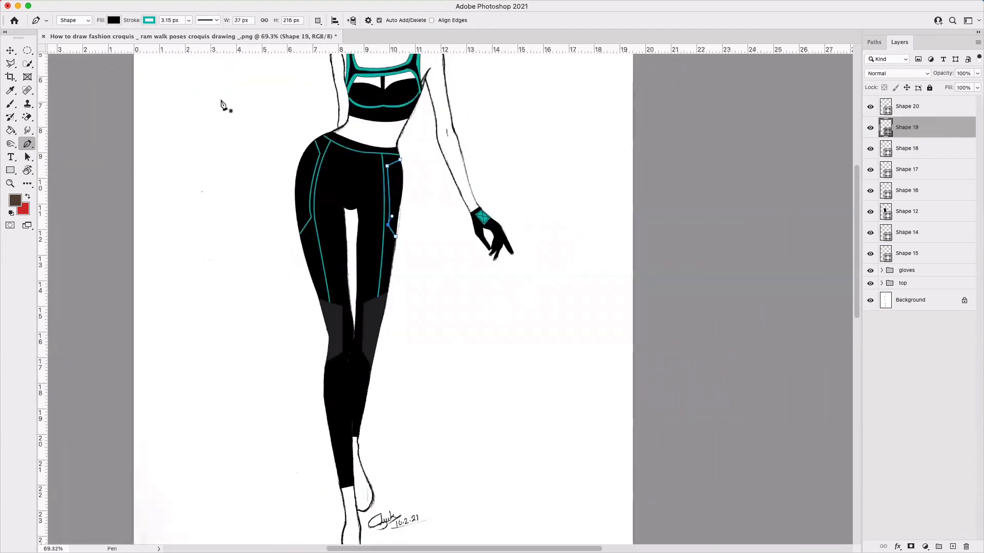
{"action": "left_click", "coordinate": [11, 51]}
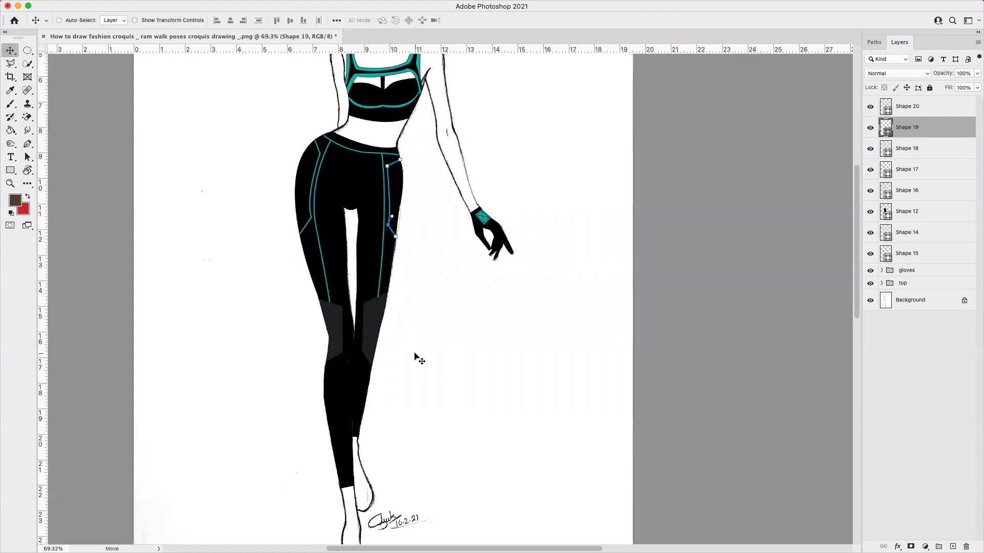
{"action": "scroll", "coordinate": [415, 357], "scroll_direction": "up", "scroll_amount": 5}
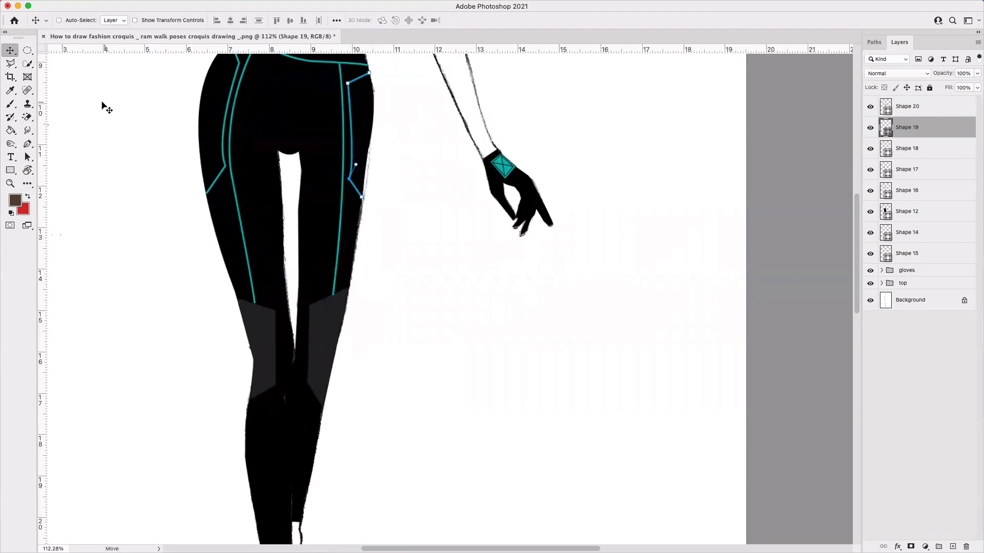
{"action": "left_click", "coordinate": [27, 144]}
{"action": "scroll", "coordinate": [246, 395], "scroll_direction": "up", "scroll_amount": 4}
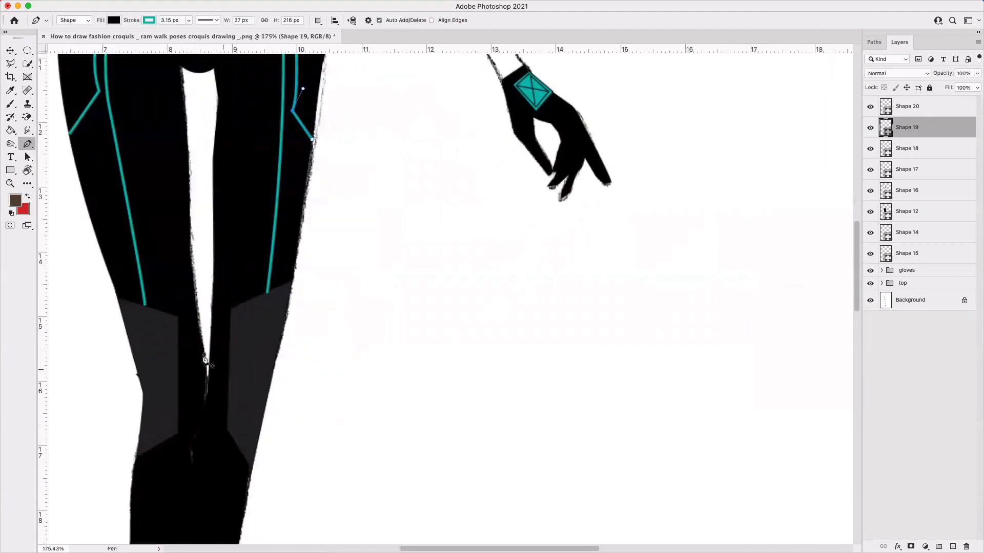
- Edge the first knee panel's top, inner side and lower corner with an unfilled teal seam
{"action": "left_click", "coordinate": [117, 297]}
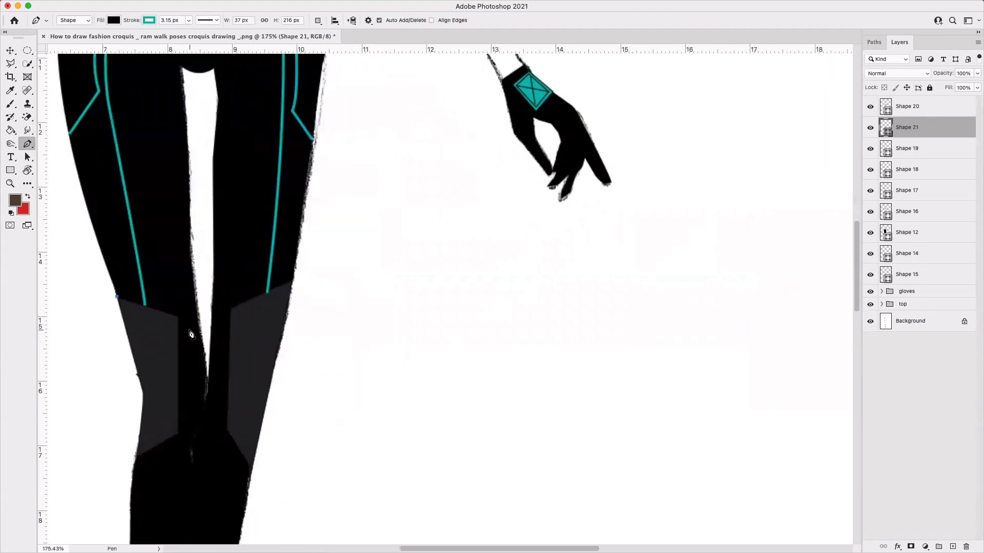
{"action": "left_click", "coordinate": [178, 318]}
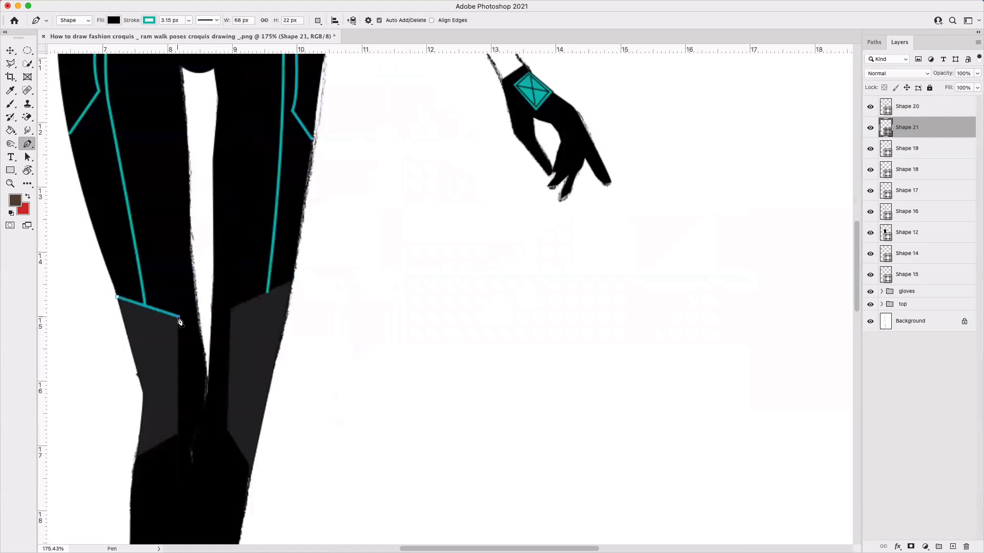
{"action": "left_click", "coordinate": [178, 433]}
{"action": "left_click", "coordinate": [135, 457]}
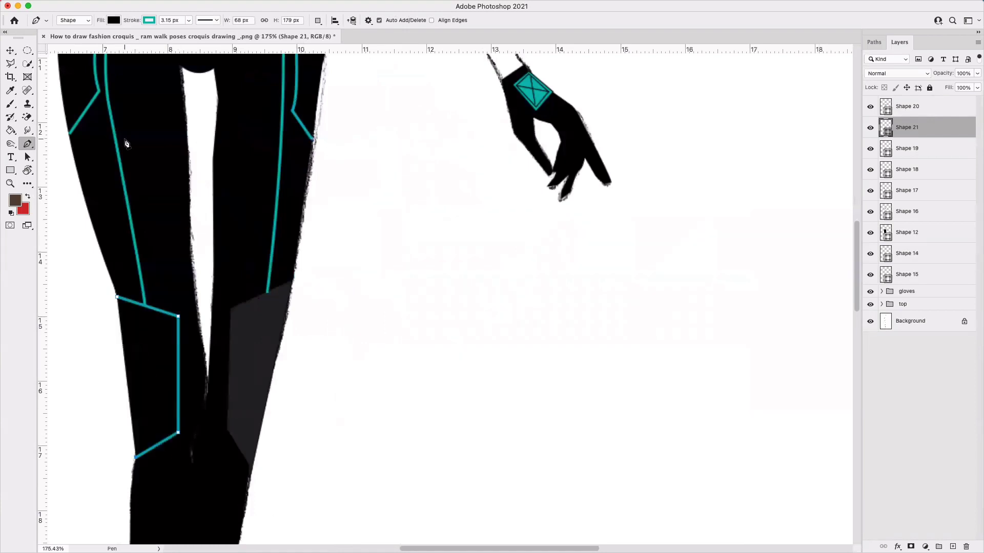
{"action": "left_click", "coordinate": [113, 20]}
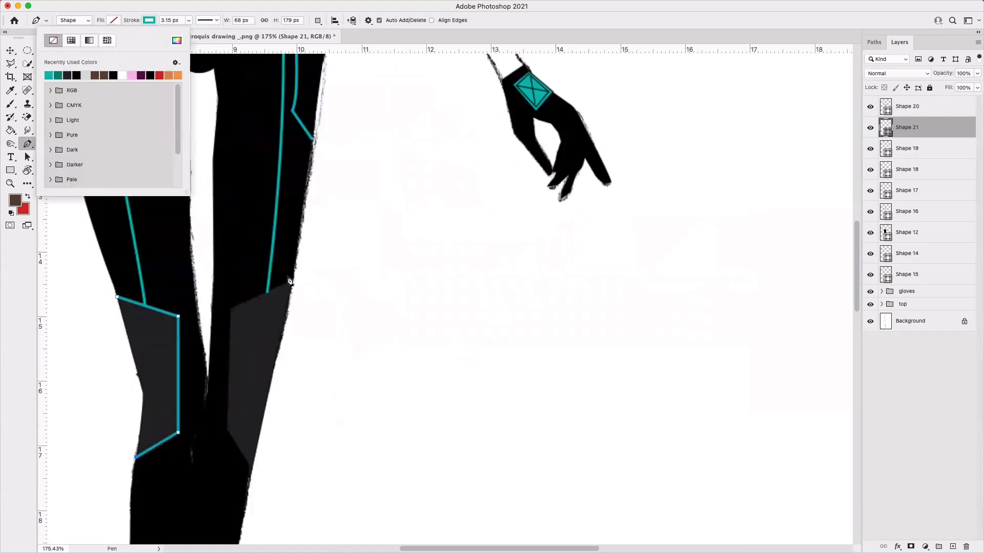
{"action": "left_click", "coordinate": [296, 287]}
{"action": "left_click", "coordinate": [292, 281]}
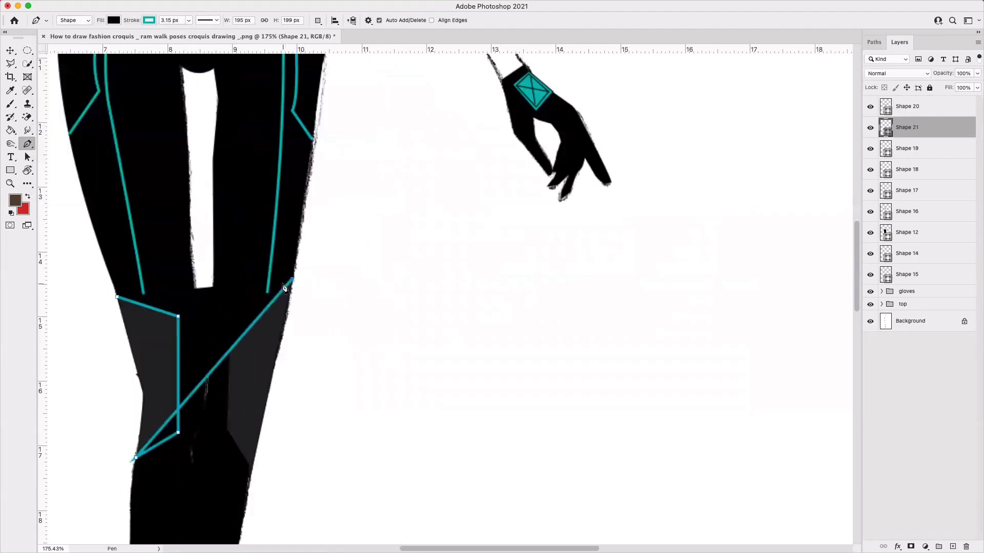
{"action": "key", "text": "super+z"}
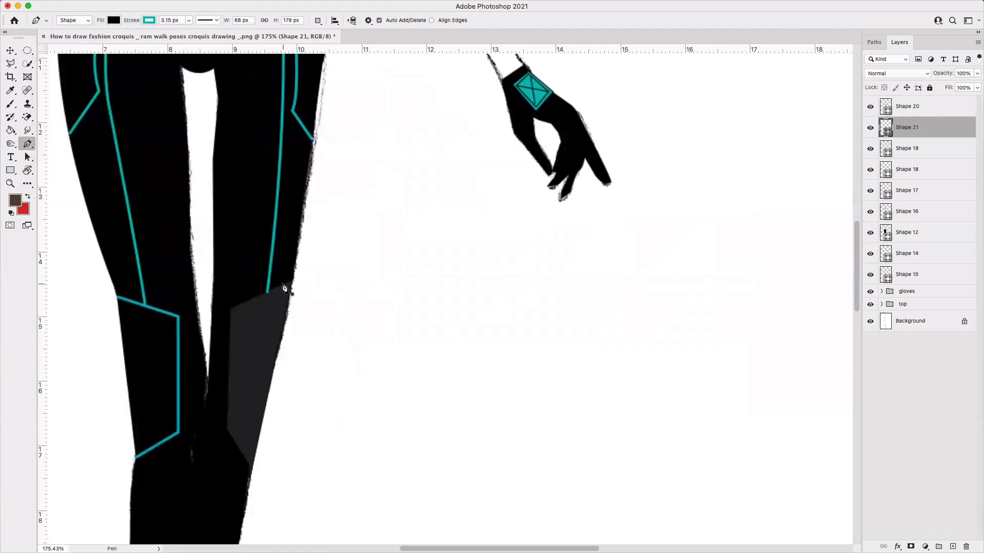
{"action": "key", "text": "super+z"}
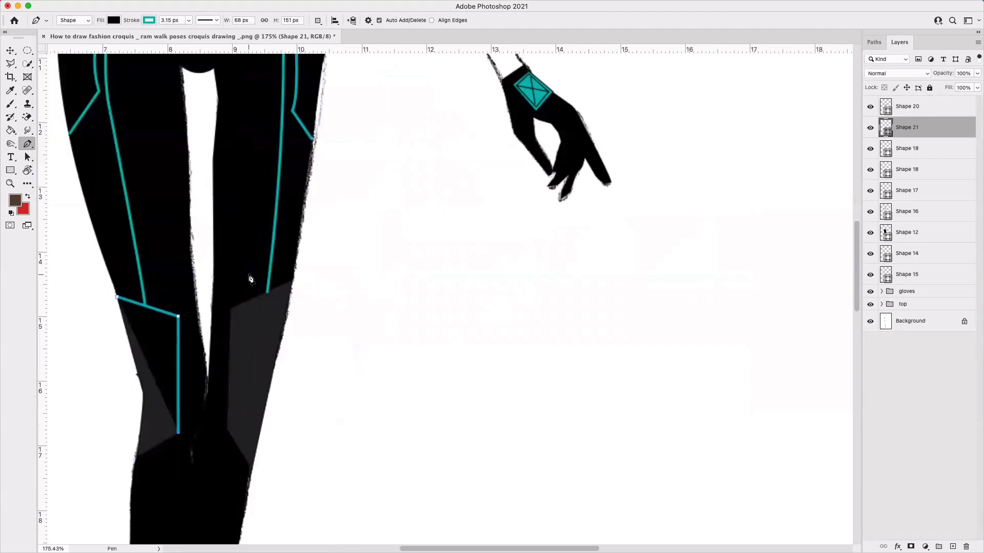
{"action": "left_click", "coordinate": [137, 457]}
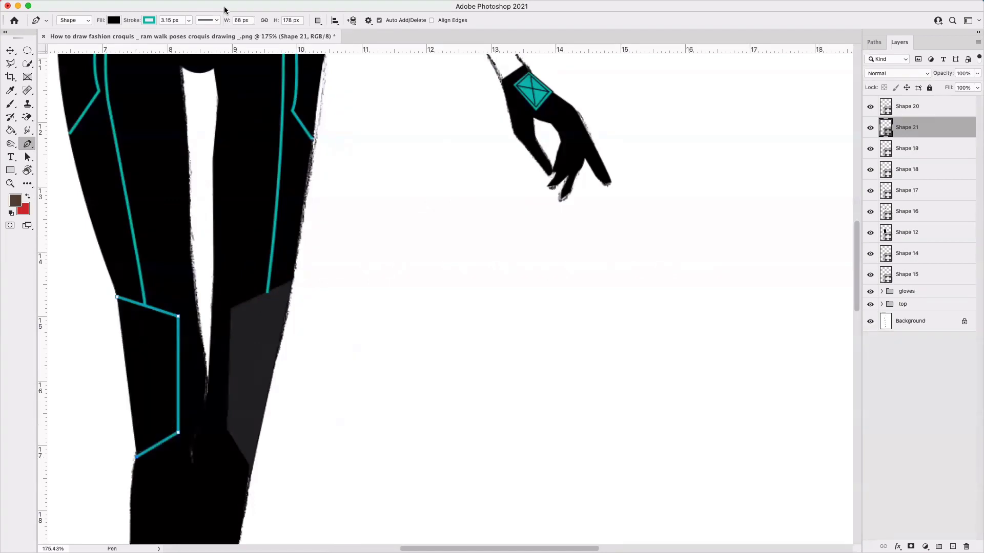
{"action": "left_click", "coordinate": [110, 21]}
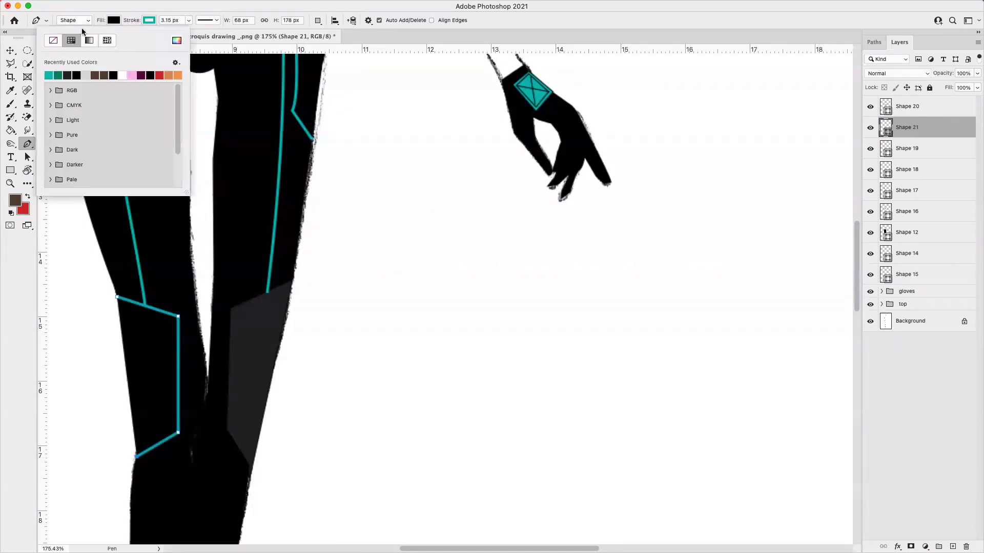
{"action": "left_click", "coordinate": [52, 40]}
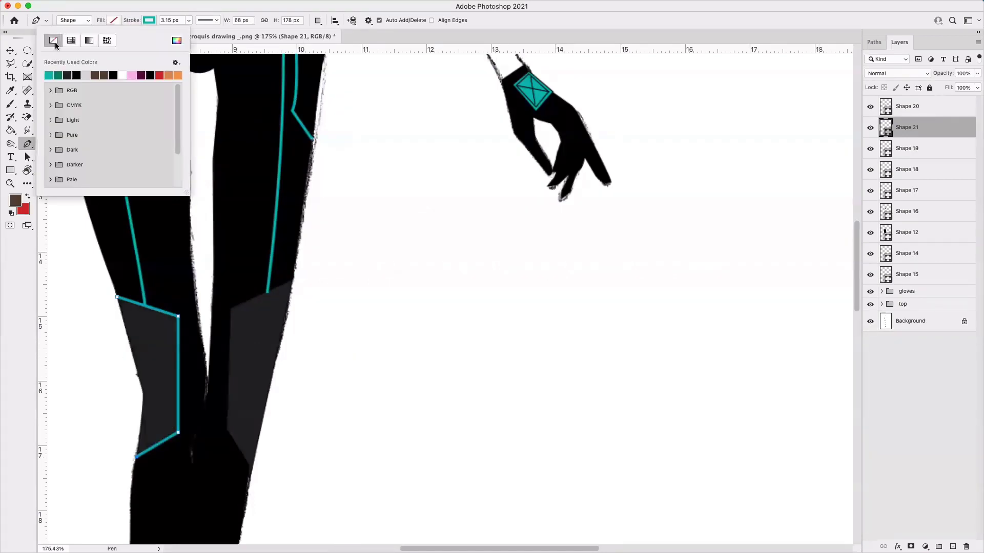
{"action": "left_click", "coordinate": [921, 155]}
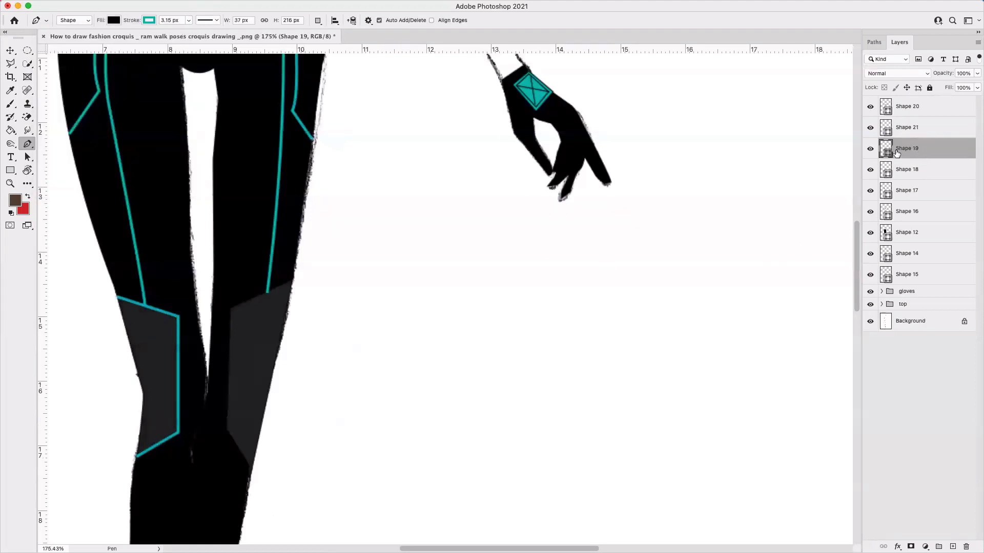
- Outline the other knee panel's top and inner edge with a teal seam, fill removed
{"action": "left_click", "coordinate": [292, 281]}
{"action": "left_click", "coordinate": [230, 309]}
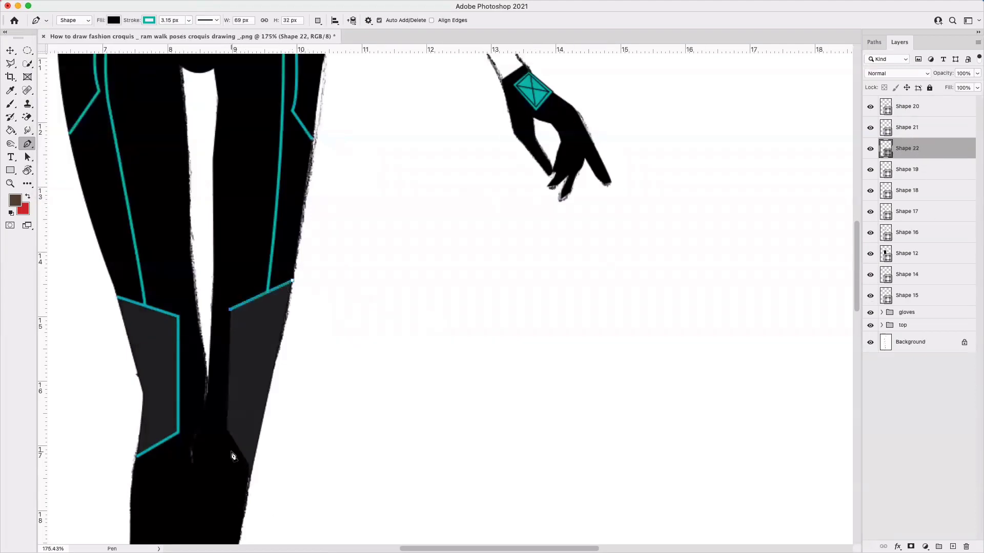
{"action": "left_click", "coordinate": [227, 428]}
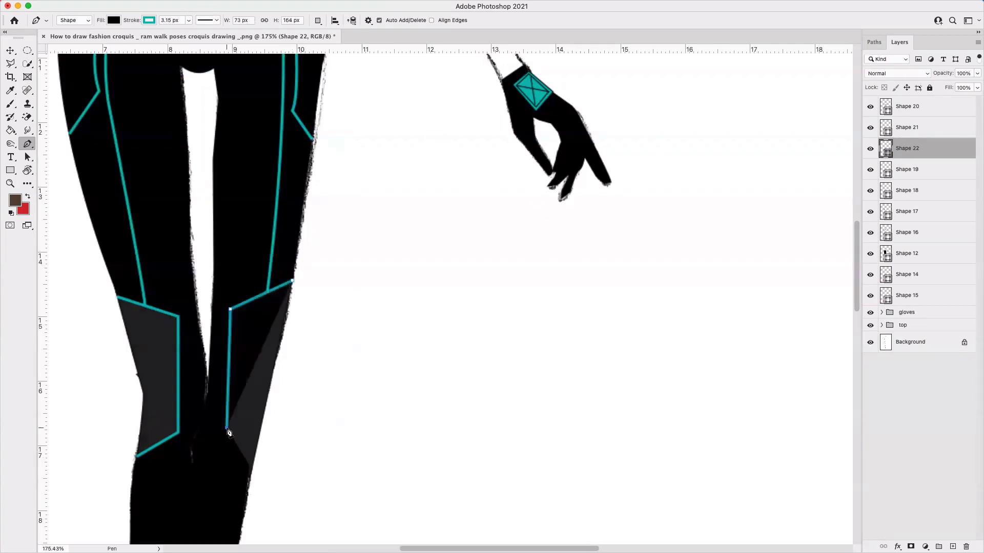
{"action": "left_click", "coordinate": [252, 464]}
{"action": "left_click", "coordinate": [114, 21]}
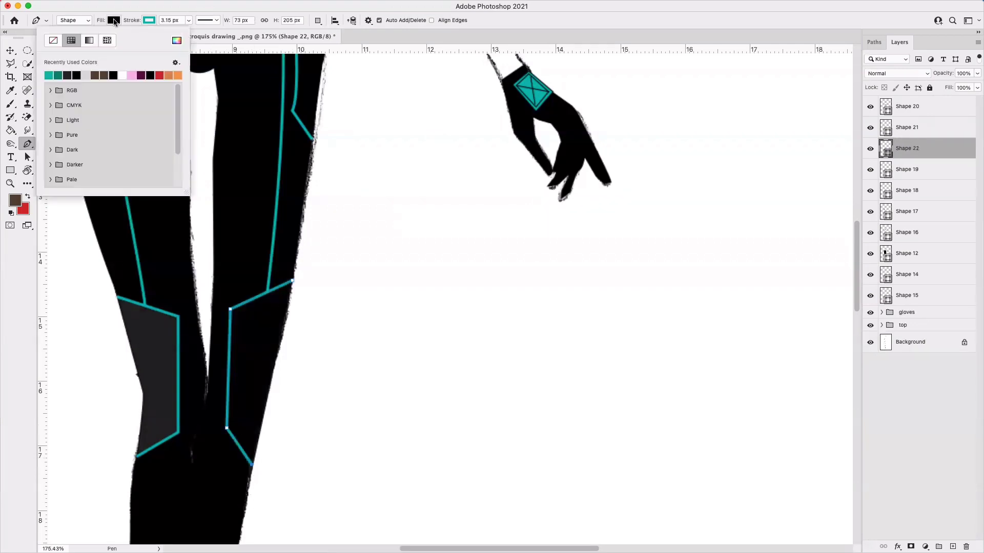
{"action": "left_click", "coordinate": [55, 41]}
{"action": "left_click", "coordinate": [7, 51]}
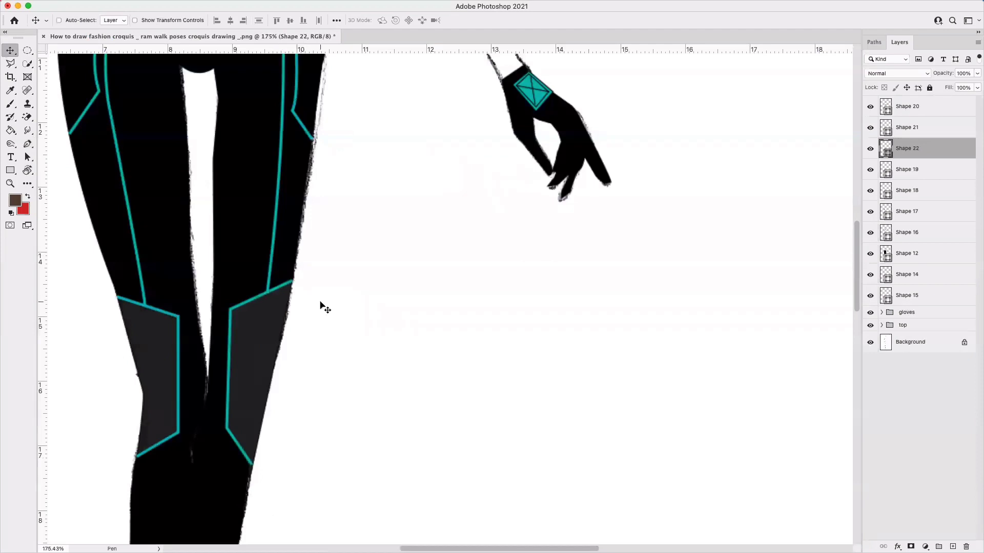
- Draw a teal seam from the left knee panel down the shin, curving outward at the end
{"action": "scroll", "coordinate": [322, 306], "scroll_direction": "down", "scroll_amount": 3}
{"action": "scroll", "coordinate": [321, 306], "scroll_direction": "left", "scroll_amount": 1}
{"action": "scroll", "coordinate": [322, 306], "scroll_direction": "down", "scroll_amount": 2}
{"action": "scroll", "coordinate": [322, 306], "scroll_direction": "left", "scroll_amount": 1}
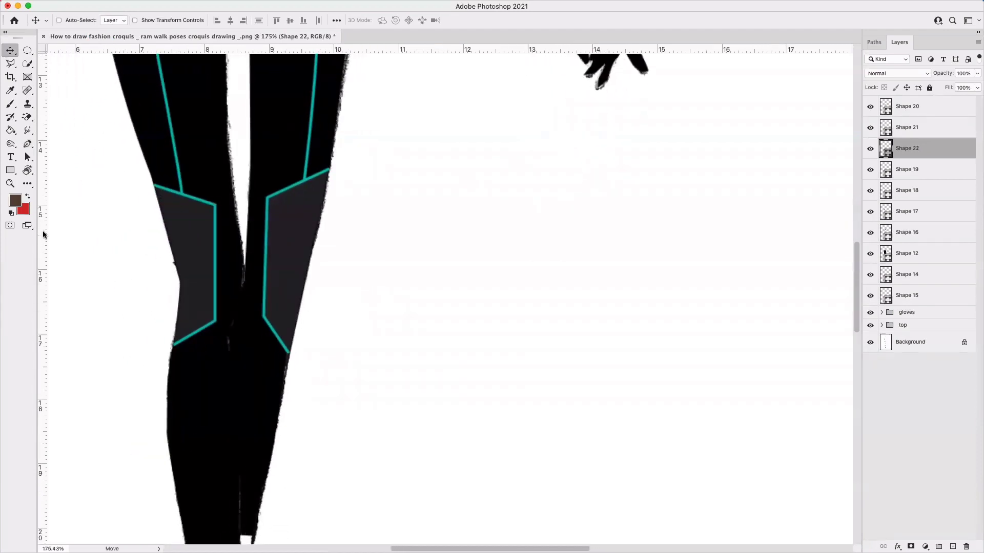
{"action": "left_click", "coordinate": [27, 144]}
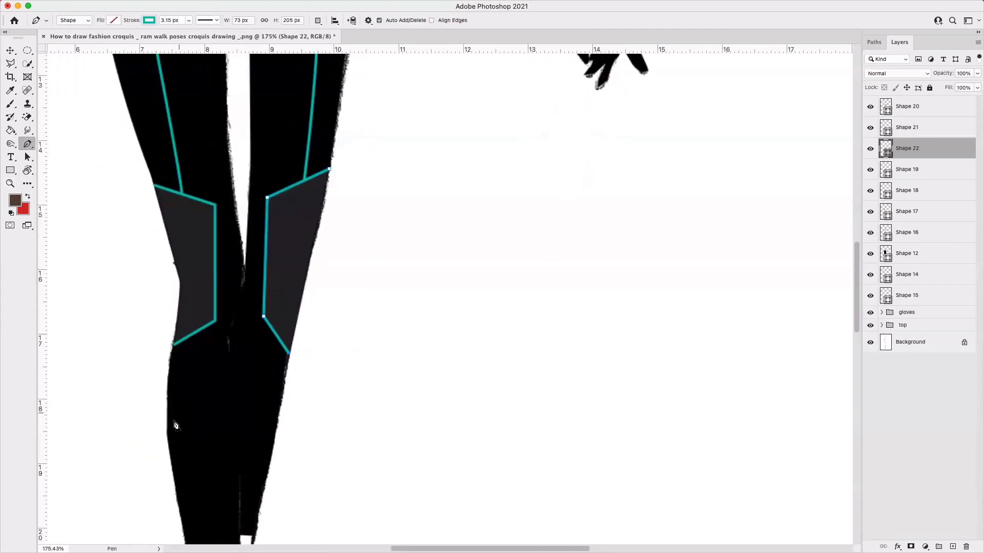
{"action": "left_click", "coordinate": [189, 339]}
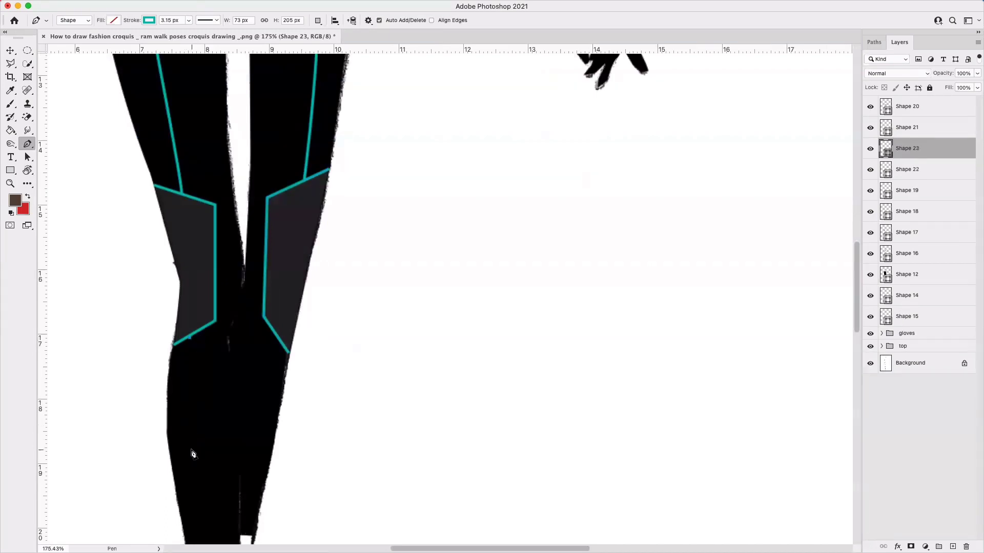
{"action": "left_click", "coordinate": [191, 450]}
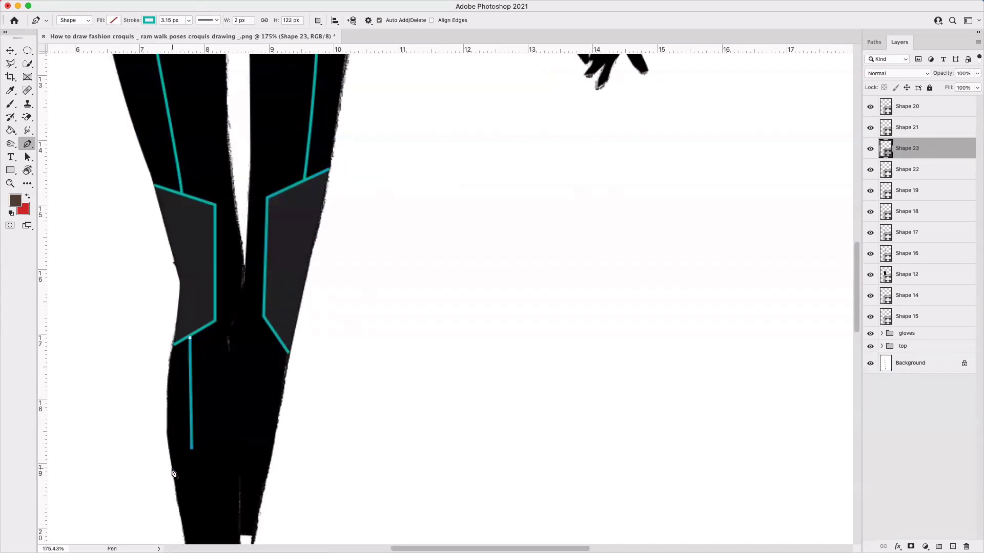
{"action": "left_click_drag", "start_coordinate": [177, 474], "coordinate": [169, 465]}
{"action": "key", "text": "Escape"}
- Draw a teal seam from the right knee panel down the right lower leg
{"action": "left_click", "coordinate": [279, 342]}
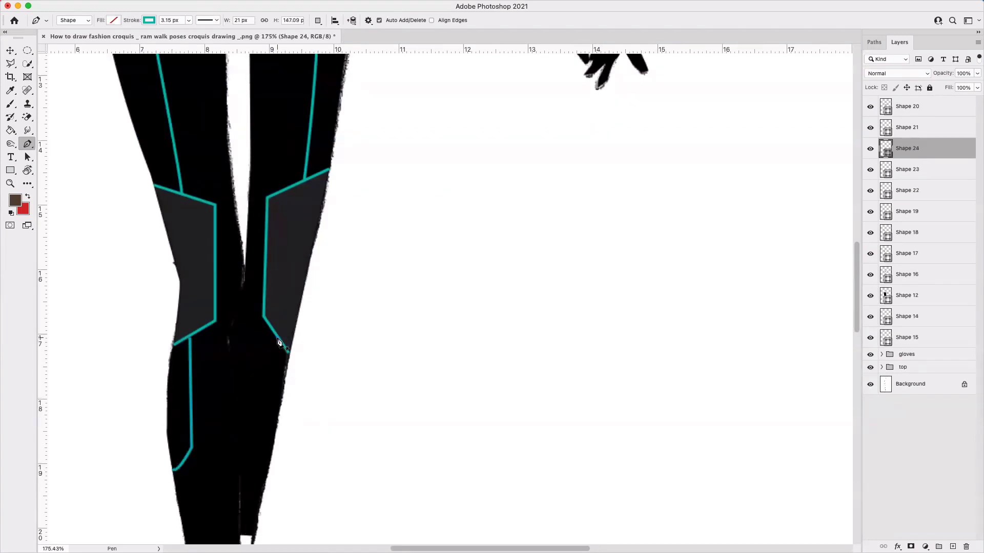
{"action": "left_click", "coordinate": [256, 451]}
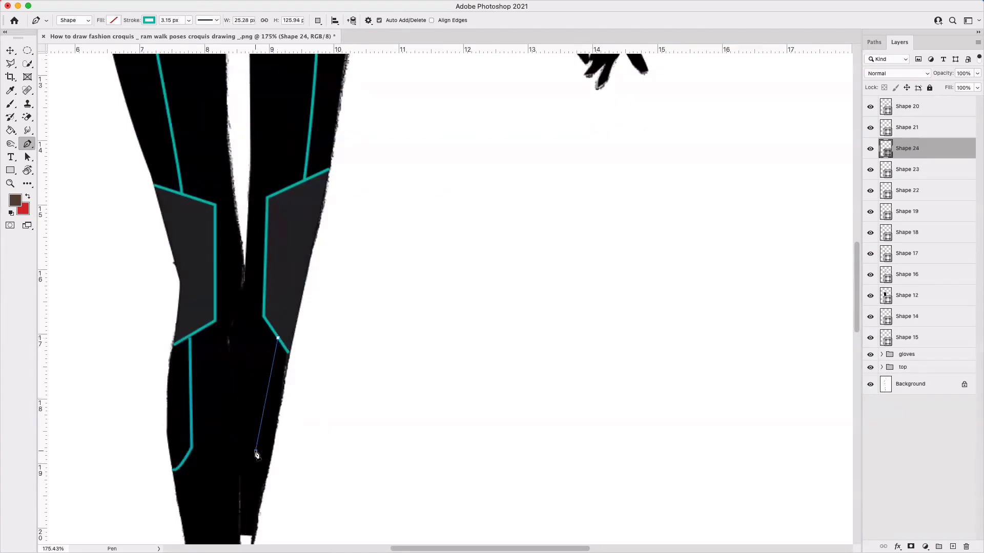
{"action": "left_click", "coordinate": [268, 477]}
{"action": "scroll", "coordinate": [267, 479], "scroll_direction": "down", "scroll_amount": 10}
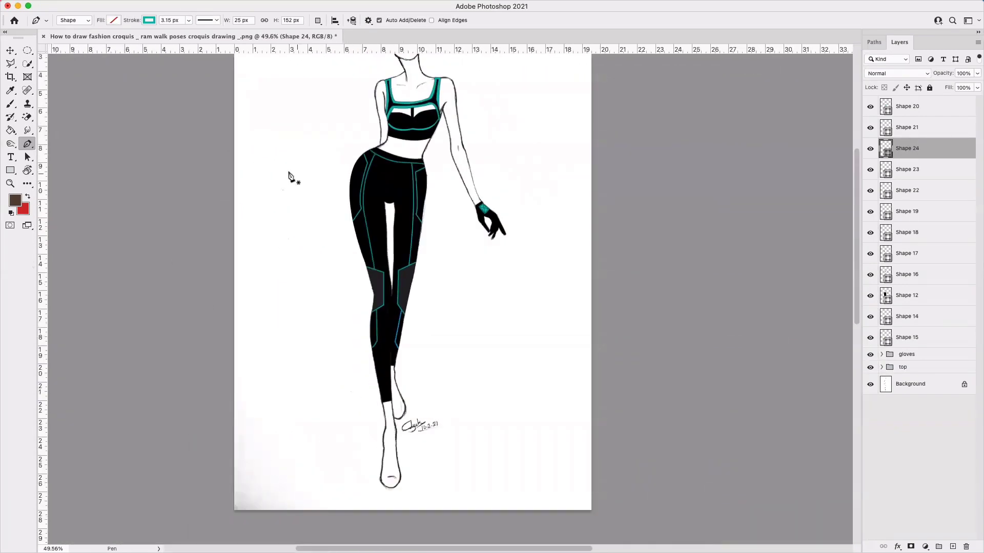
{"action": "left_click", "coordinate": [382, 160]}
{"action": "left_click_drag", "start_coordinate": [383, 272], "coordinate": [392, 306]}
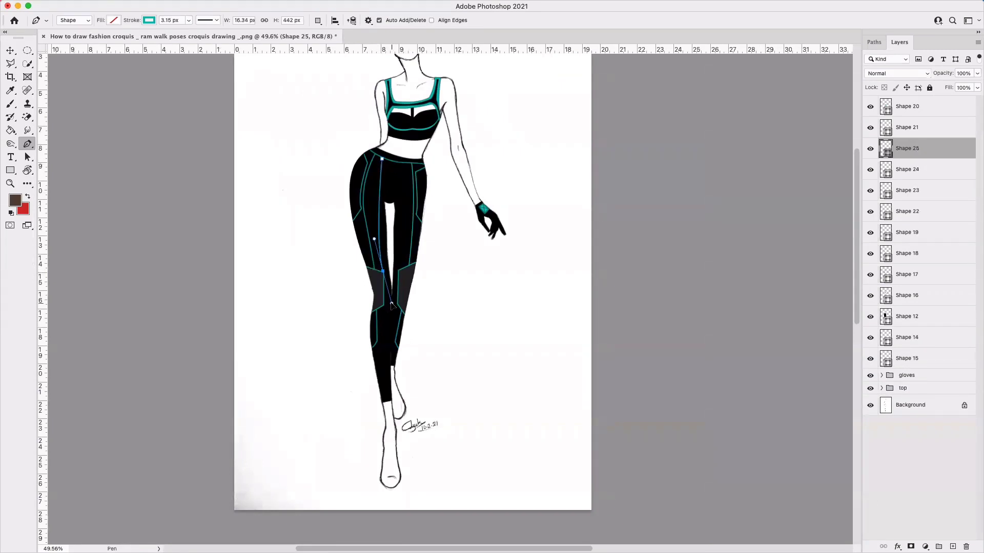
{"action": "key", "text": "super+z"}
{"action": "key", "text": "super+z"}
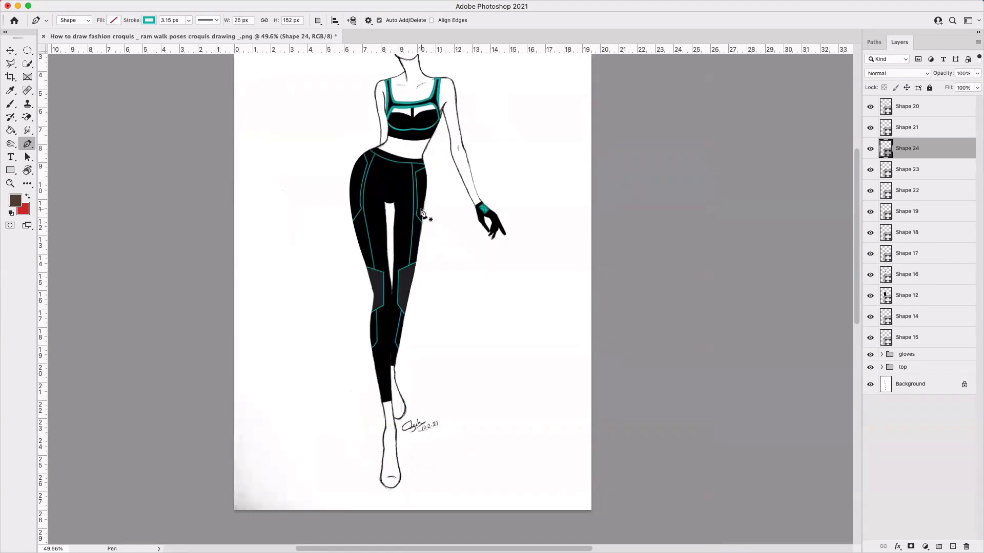
{"action": "scroll", "coordinate": [426, 215], "scroll_direction": "up", "scroll_amount": 3}
{"action": "scroll", "coordinate": [357, 236], "scroll_direction": "up", "scroll_amount": 5}
{"action": "scroll", "coordinate": [358, 236], "scroll_direction": "up", "scroll_amount": 5}
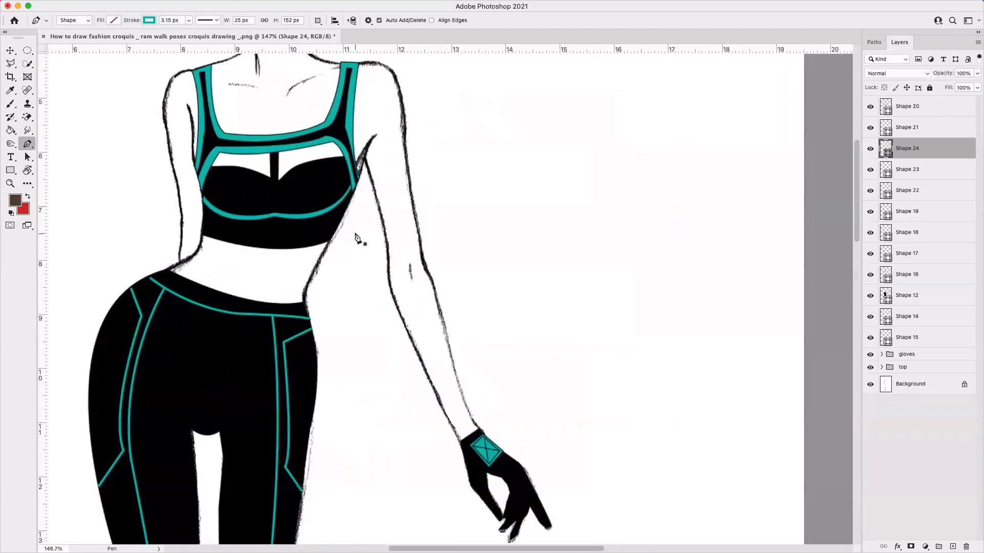
{"action": "left_click", "coordinate": [911, 339]}
{"action": "left_click", "coordinate": [914, 358]}
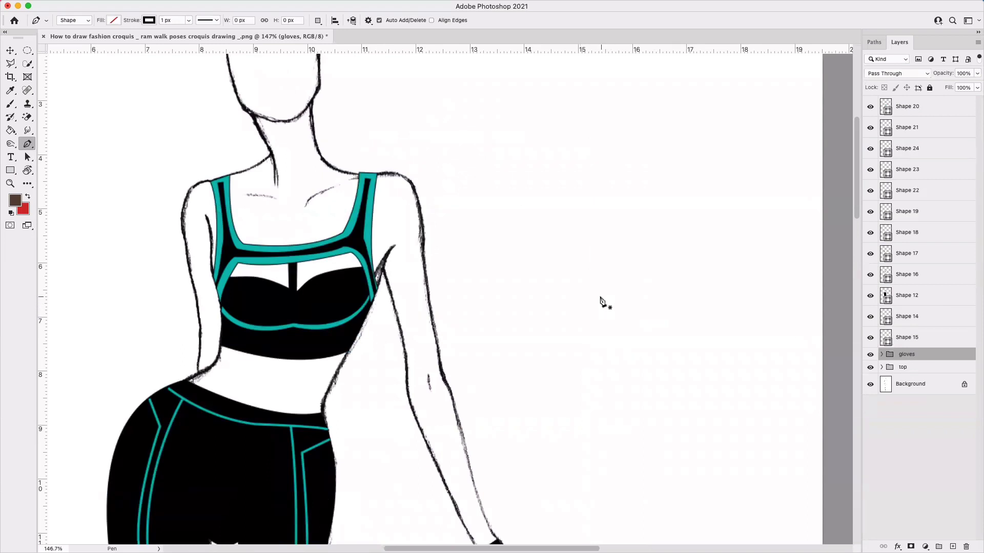
{"action": "scroll", "coordinate": [364, 296], "scroll_direction": "up", "scroll_amount": 1}
{"action": "scroll", "coordinate": [351, 299], "scroll_direction": "left", "scroll_amount": 4}
{"action": "scroll", "coordinate": [352, 299], "scroll_direction": "down", "scroll_amount": 2}
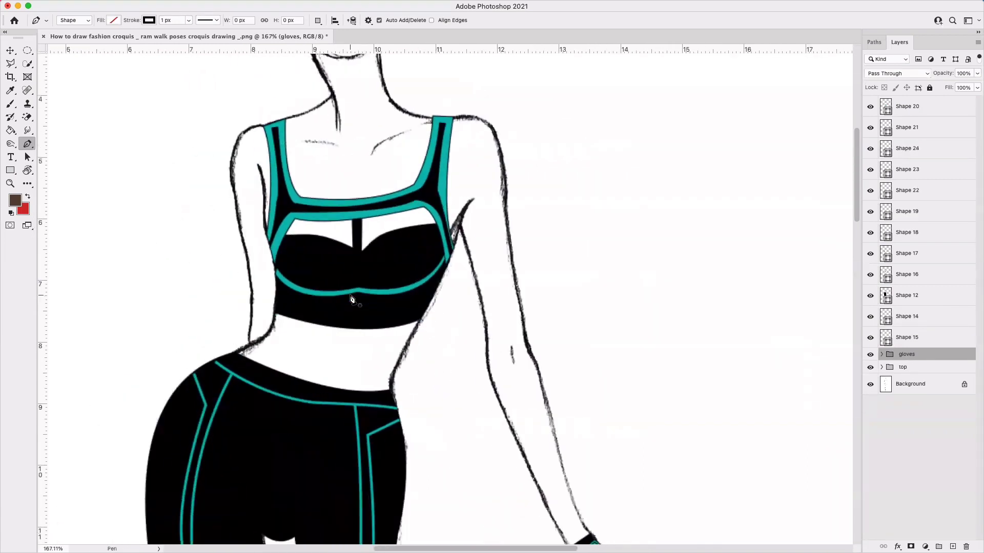
- Draw a closed curved waistband shape across the top of the leggings
{"action": "left_click", "coordinate": [233, 353]}
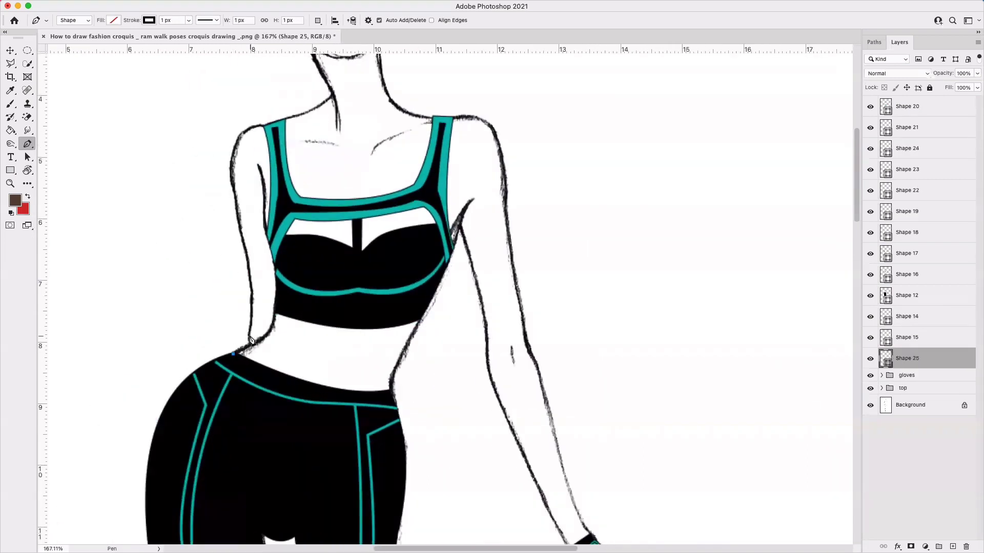
{"action": "left_click", "coordinate": [250, 336]}
{"action": "left_click_drag", "start_coordinate": [398, 363], "coordinate": [491, 357]}
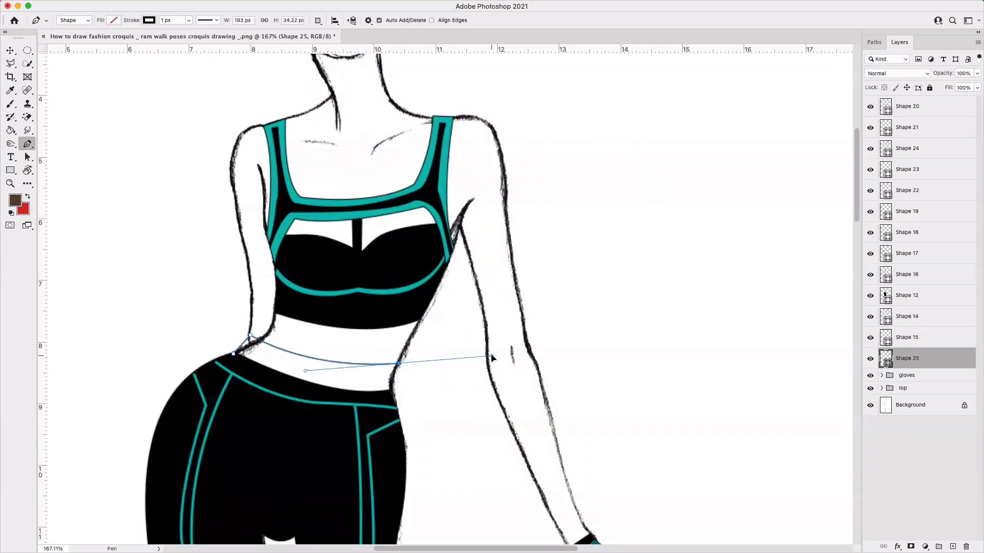
{"action": "left_click", "coordinate": [399, 364], "text": "alt"}
{"action": "left_click", "coordinate": [392, 393]}
{"action": "left_click", "coordinate": [233, 354]}
{"action": "left_click_drag", "start_coordinate": [234, 357], "coordinate": [195, 305]}
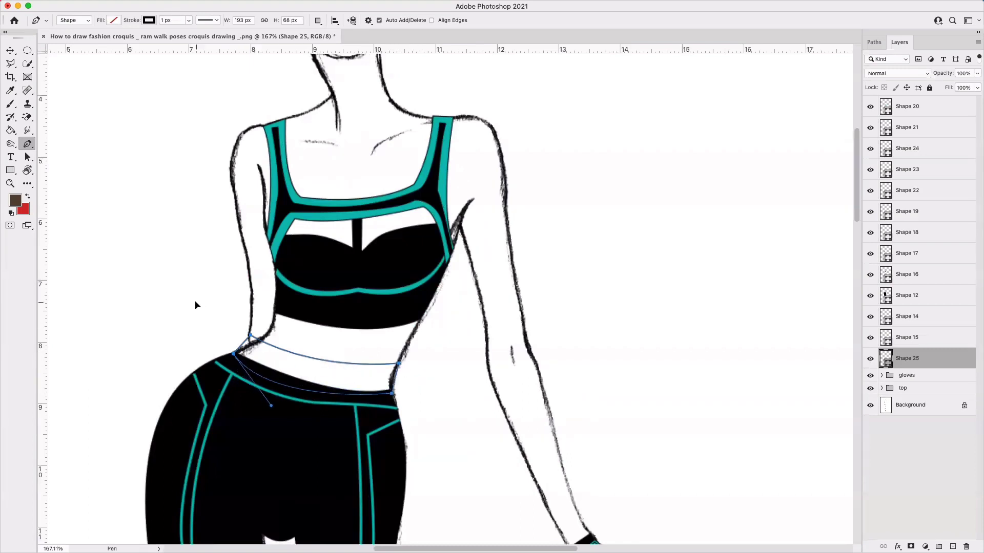
- Fill the waistband shape with black
{"action": "left_click", "coordinate": [114, 21]}
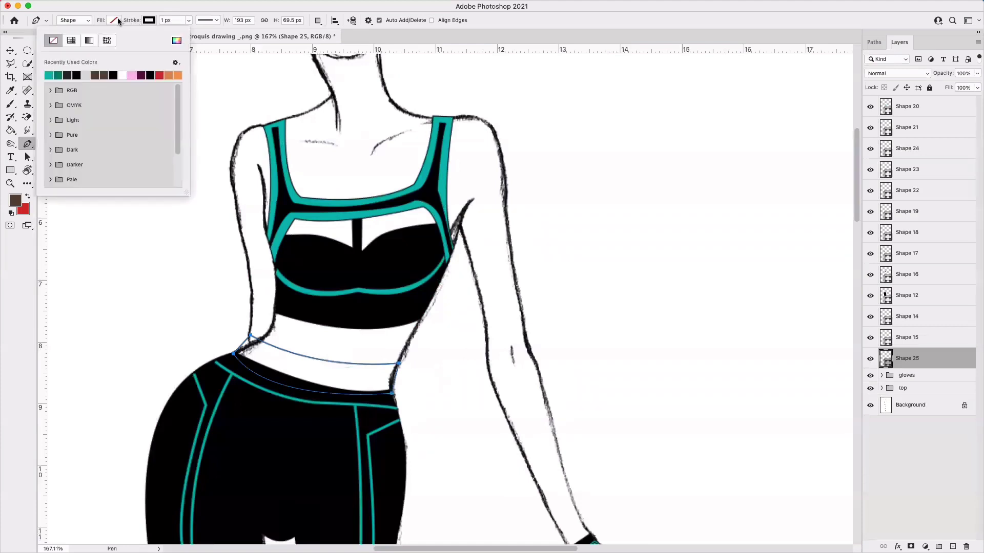
{"action": "left_click", "coordinate": [68, 74]}
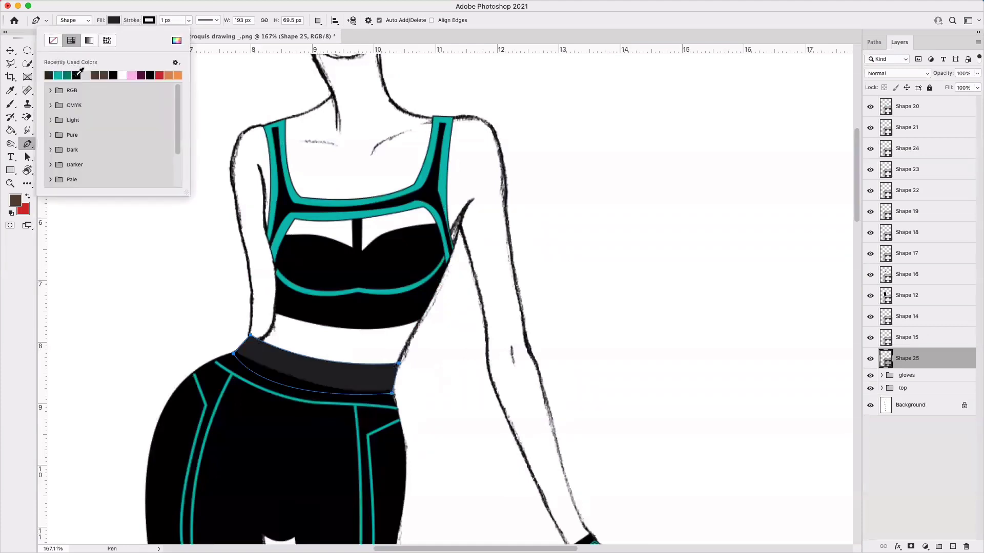
{"action": "left_click", "coordinate": [77, 76]}
{"action": "left_click", "coordinate": [4, 51]}
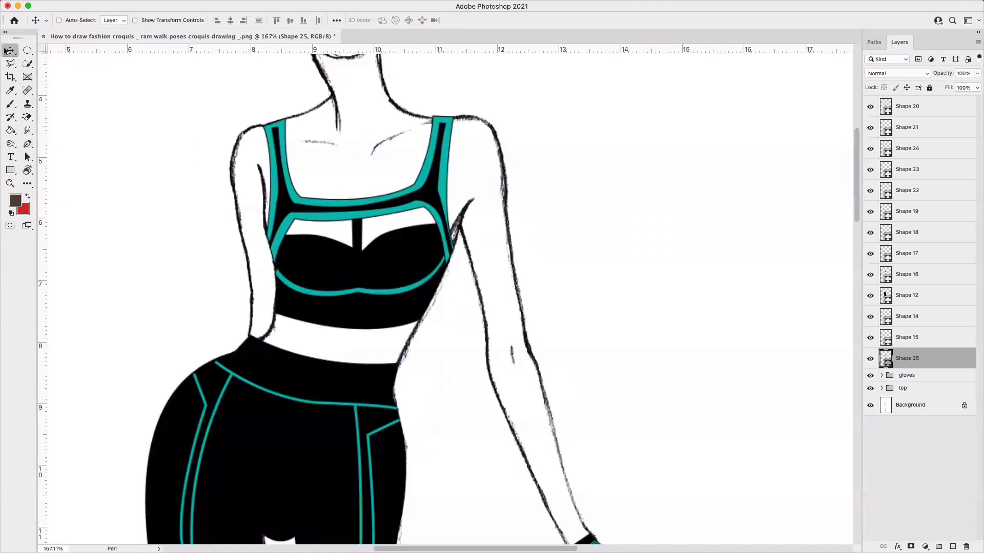
- Draw a small closed black triangle filling the gap at the left hip
{"action": "scroll", "coordinate": [186, 329], "scroll_direction": "up", "scroll_amount": 4}
{"action": "scroll", "coordinate": [111, 265], "scroll_direction": "left", "scroll_amount": 5}
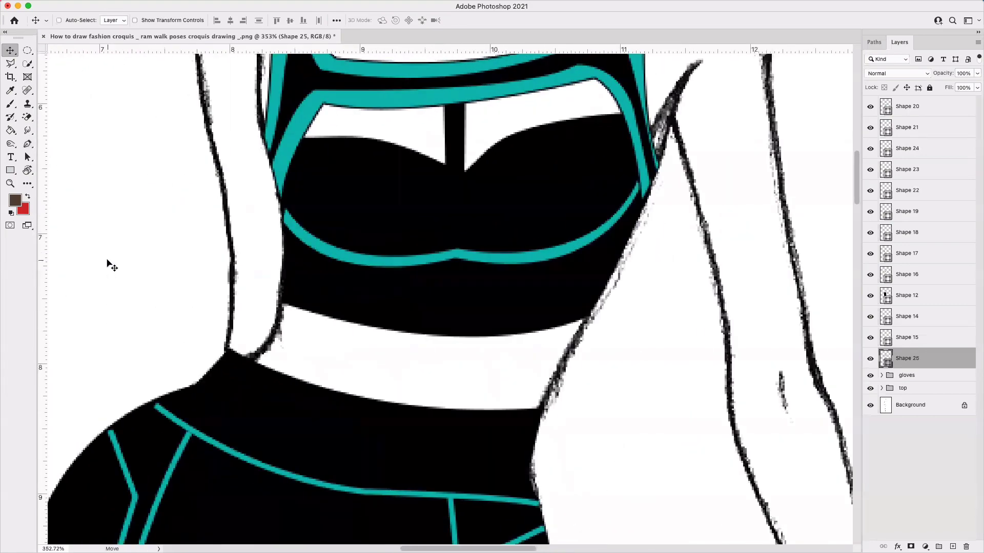
{"action": "left_click", "coordinate": [28, 144]}
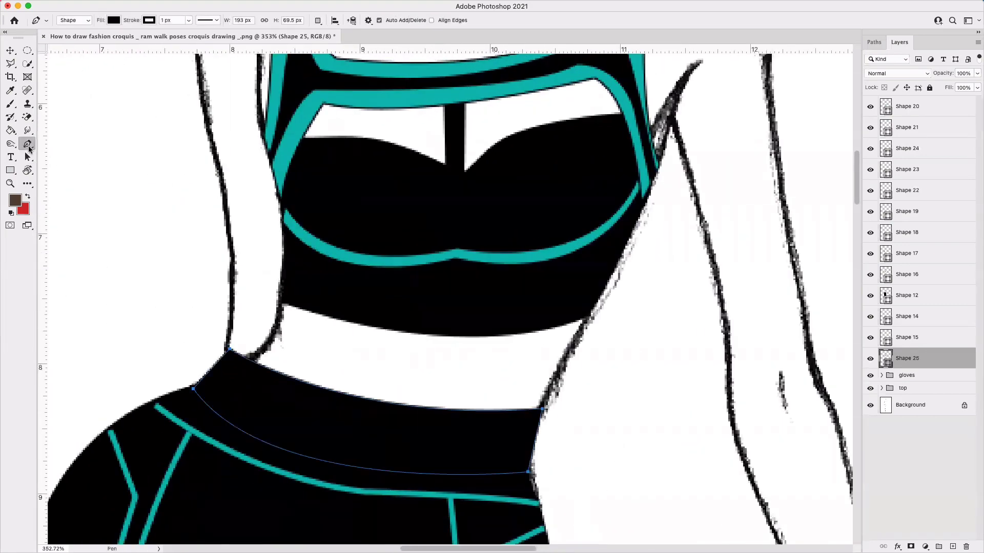
{"action": "left_click", "coordinate": [230, 348]}
{"action": "left_click", "coordinate": [260, 349]}
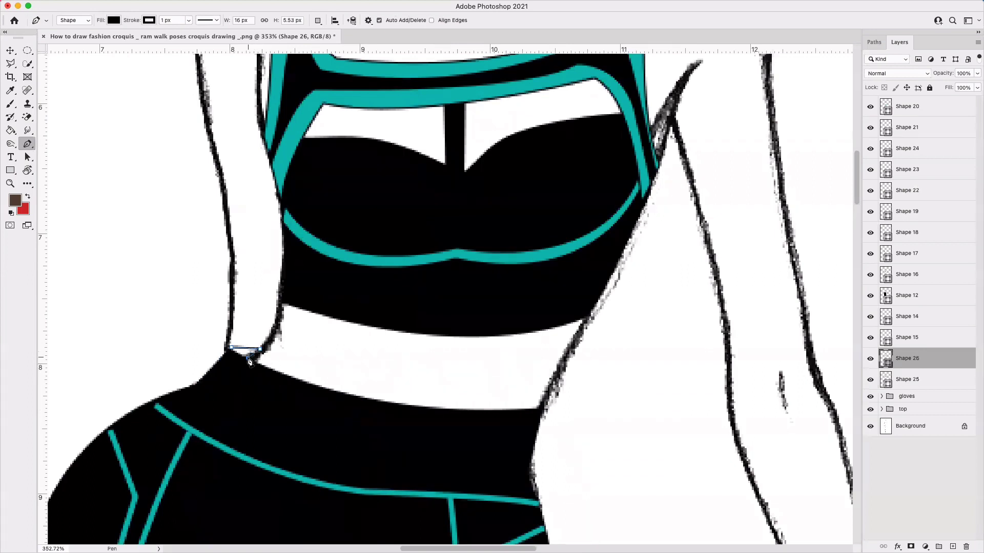
{"action": "left_click", "coordinate": [248, 358]}
{"action": "left_click", "coordinate": [232, 349]}
{"action": "left_click", "coordinate": [18, 47]}
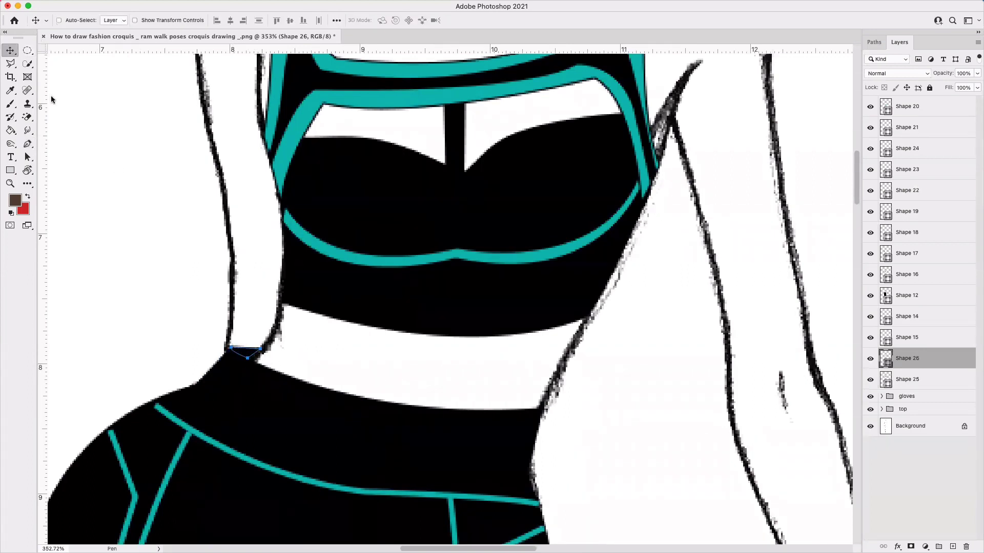
{"action": "scroll", "coordinate": [145, 260], "scroll_direction": "down", "scroll_amount": 5}
{"action": "scroll", "coordinate": [140, 256], "scroll_direction": "down", "scroll_amount": 2}
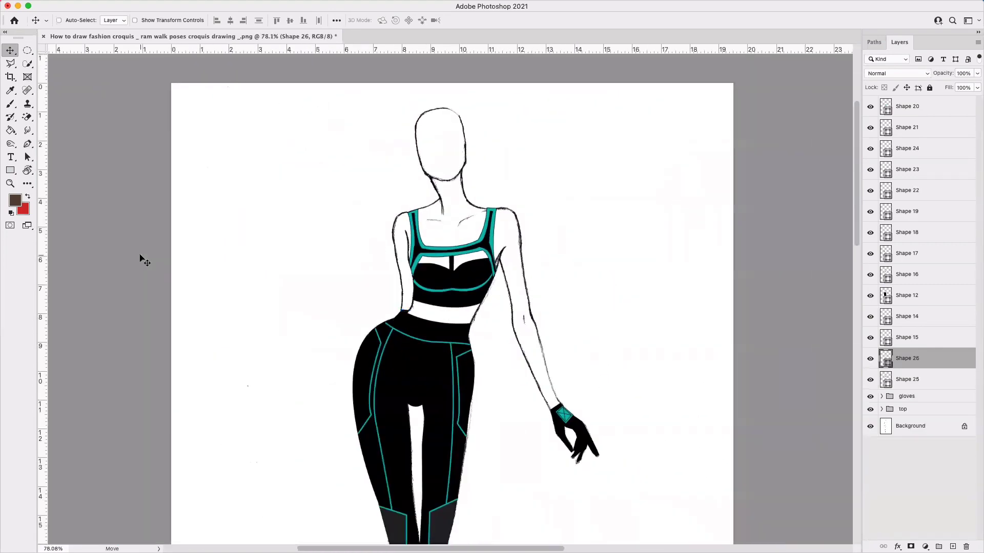
{"action": "scroll", "coordinate": [143, 260], "scroll_direction": "down", "scroll_amount": 2}
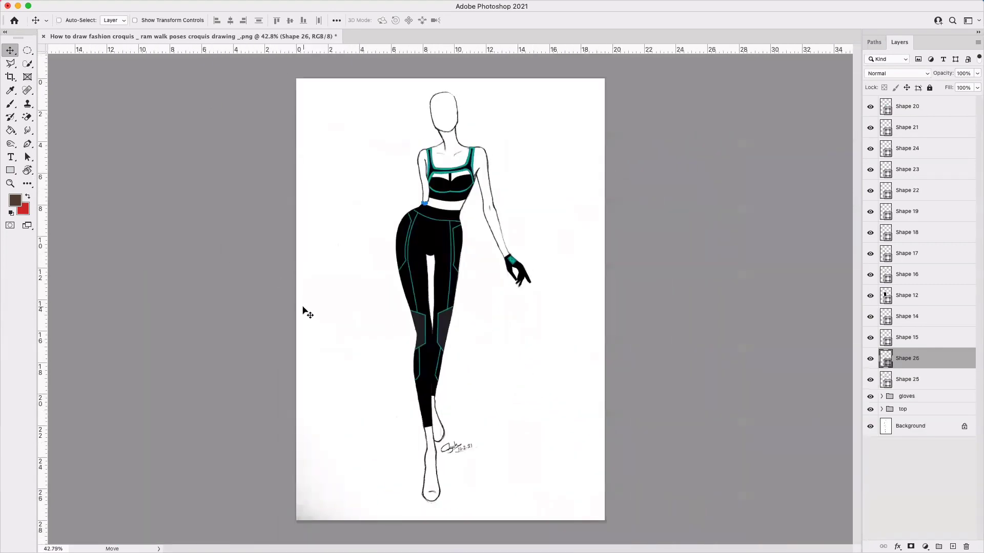
{"action": "scroll", "coordinate": [304, 313], "scroll_direction": "up", "scroll_amount": 5}
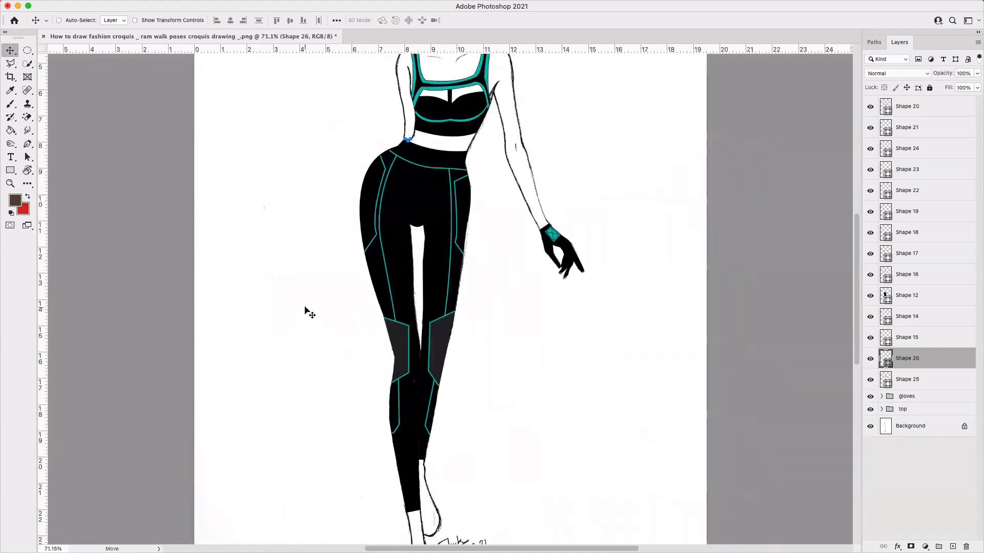
{"action": "scroll", "coordinate": [304, 312], "scroll_direction": "up", "scroll_amount": 3}
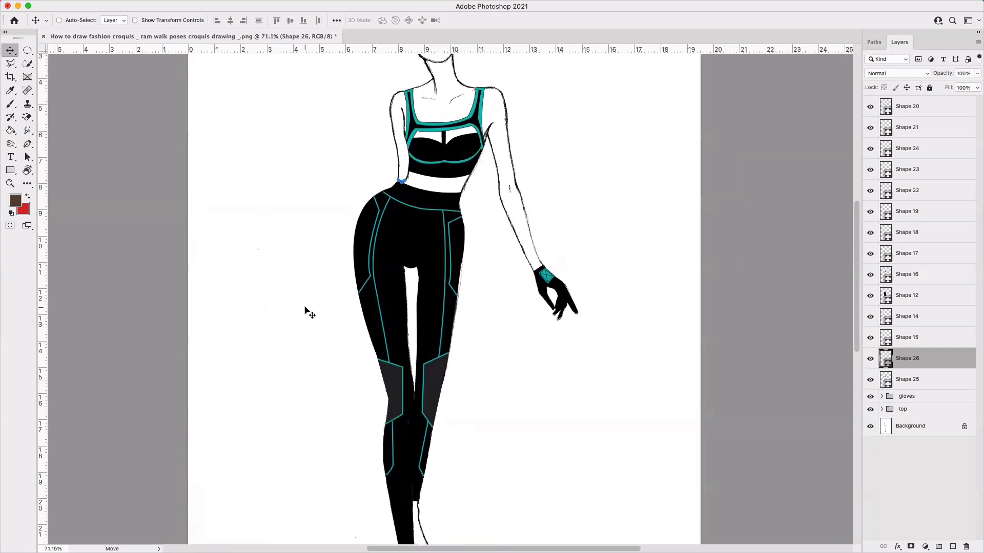